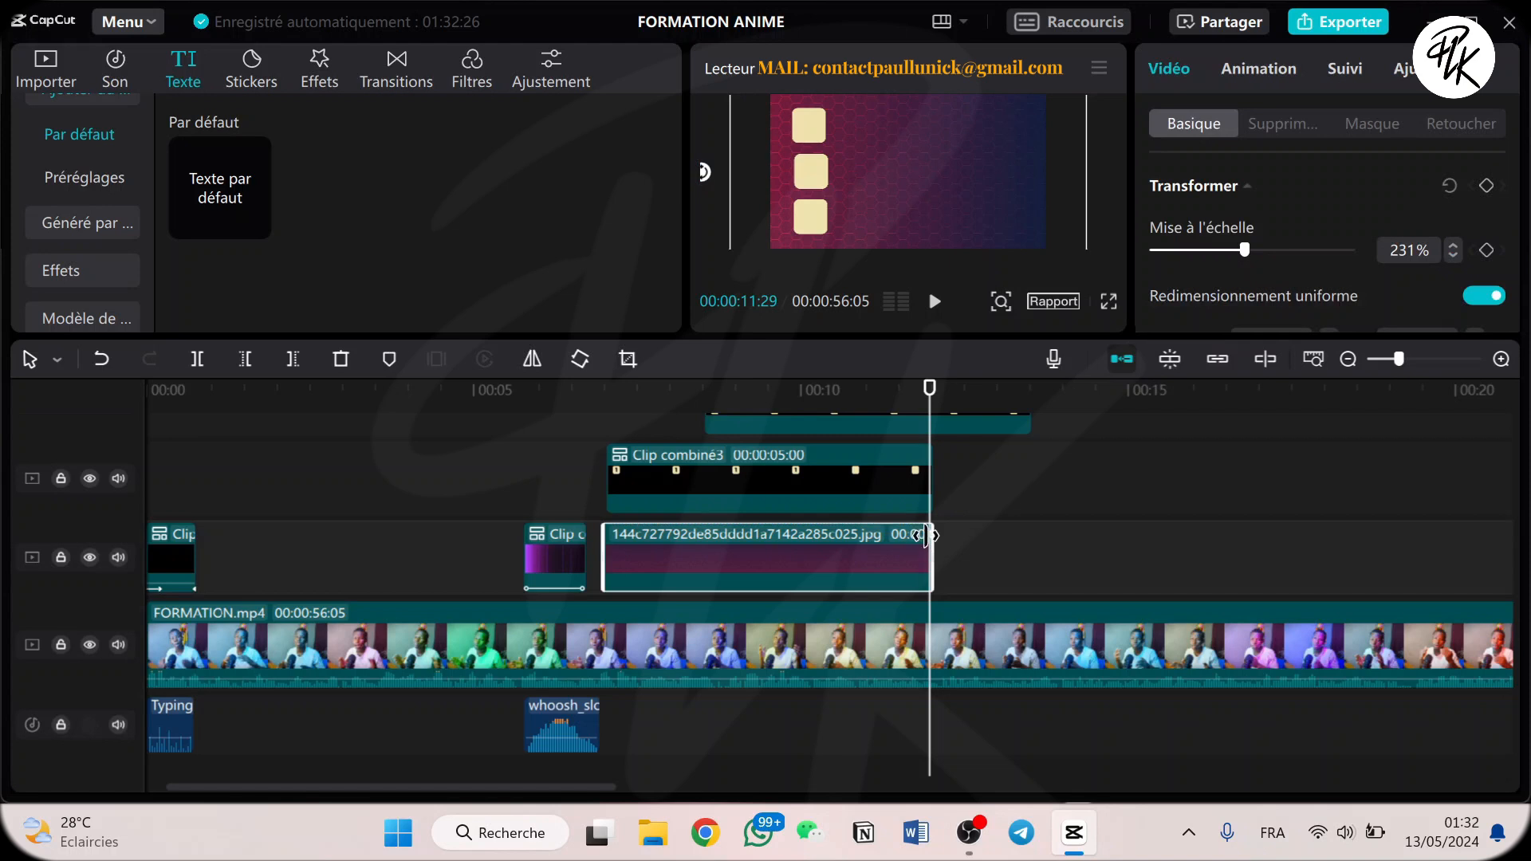
Trim the end of Clip combiné3 to 00:00:12:00, matching the end of the background image below it.
left_click(919, 502)
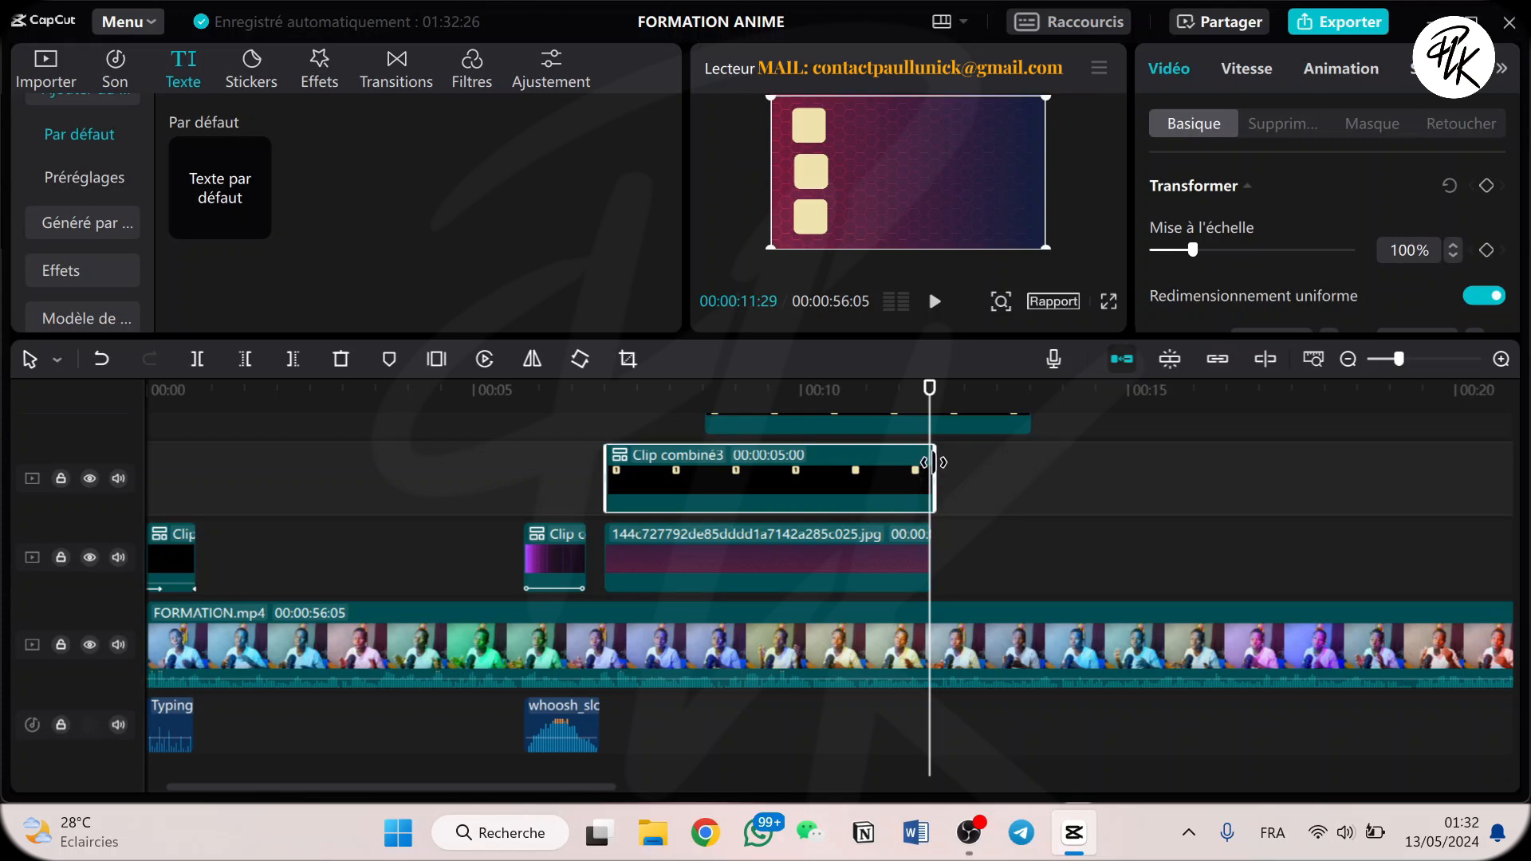
left_click(1505, 365)
left_click(1505, 364)
left_click(1504, 365)
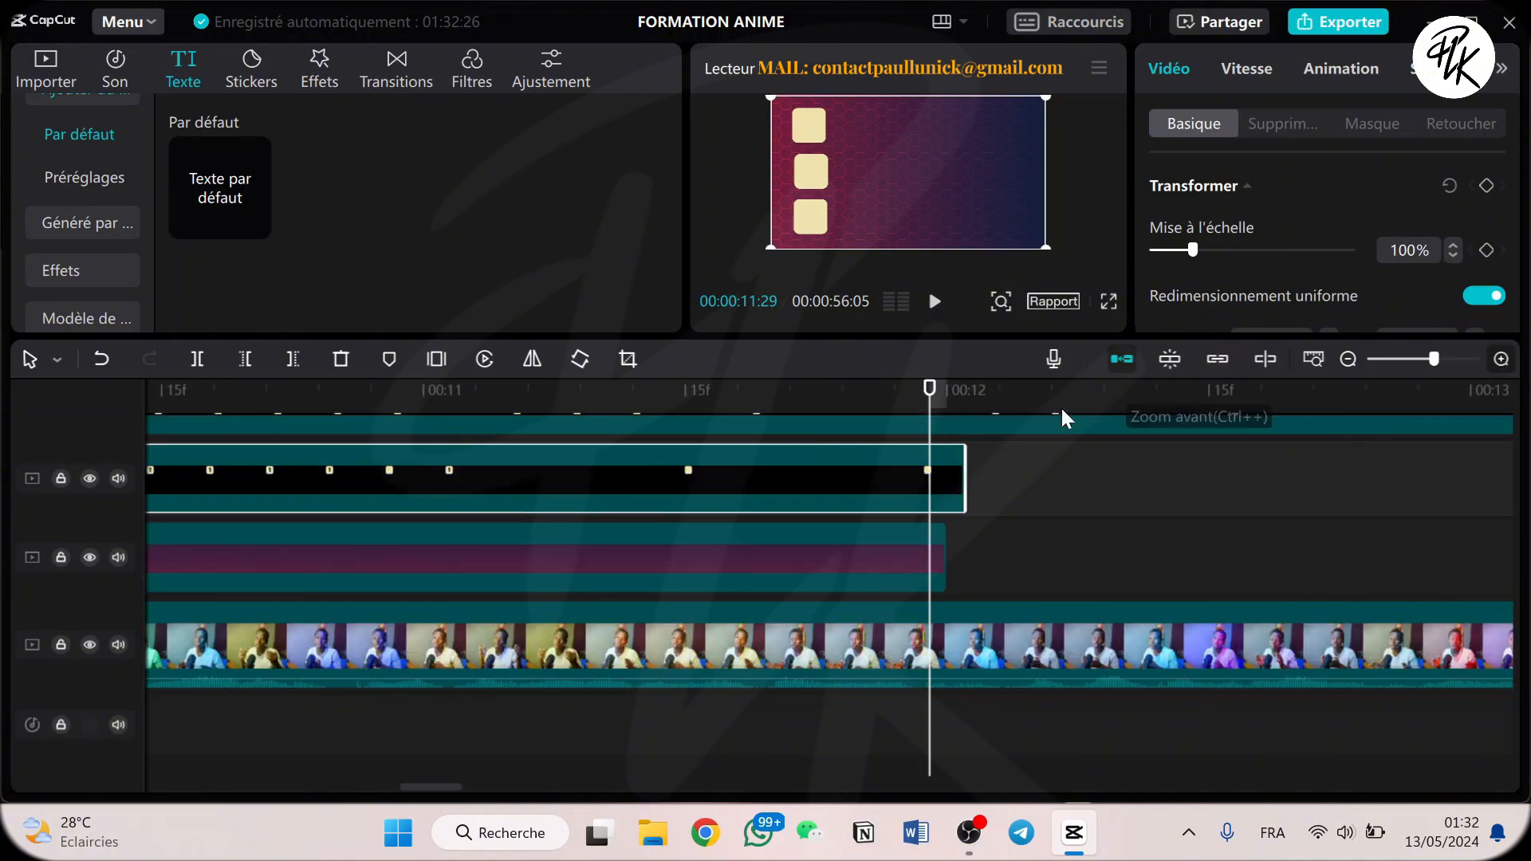
left_click(944, 386)
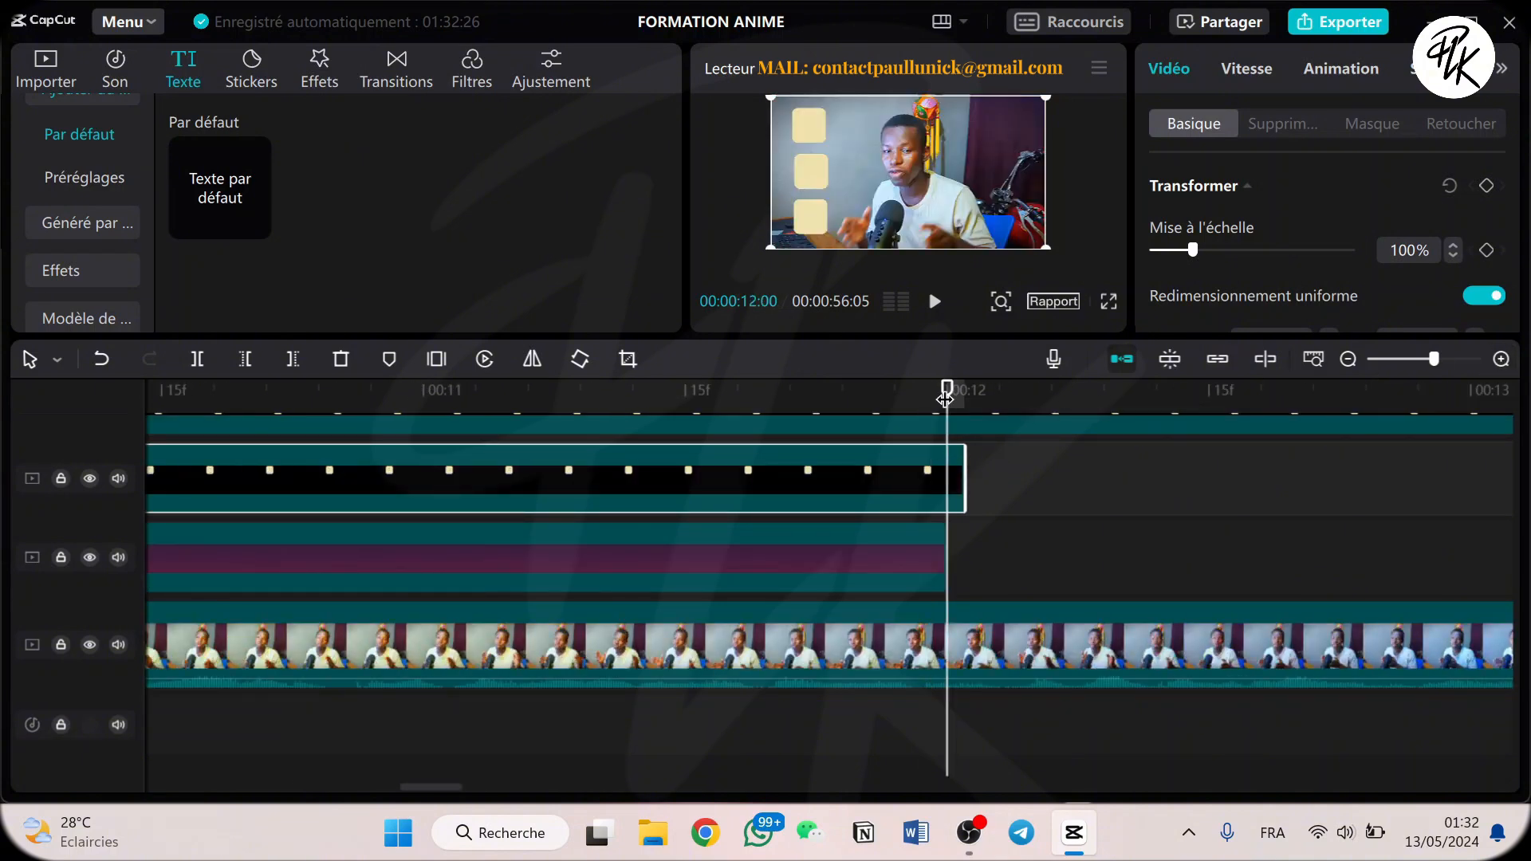
left_click(939, 563)
key("Left")
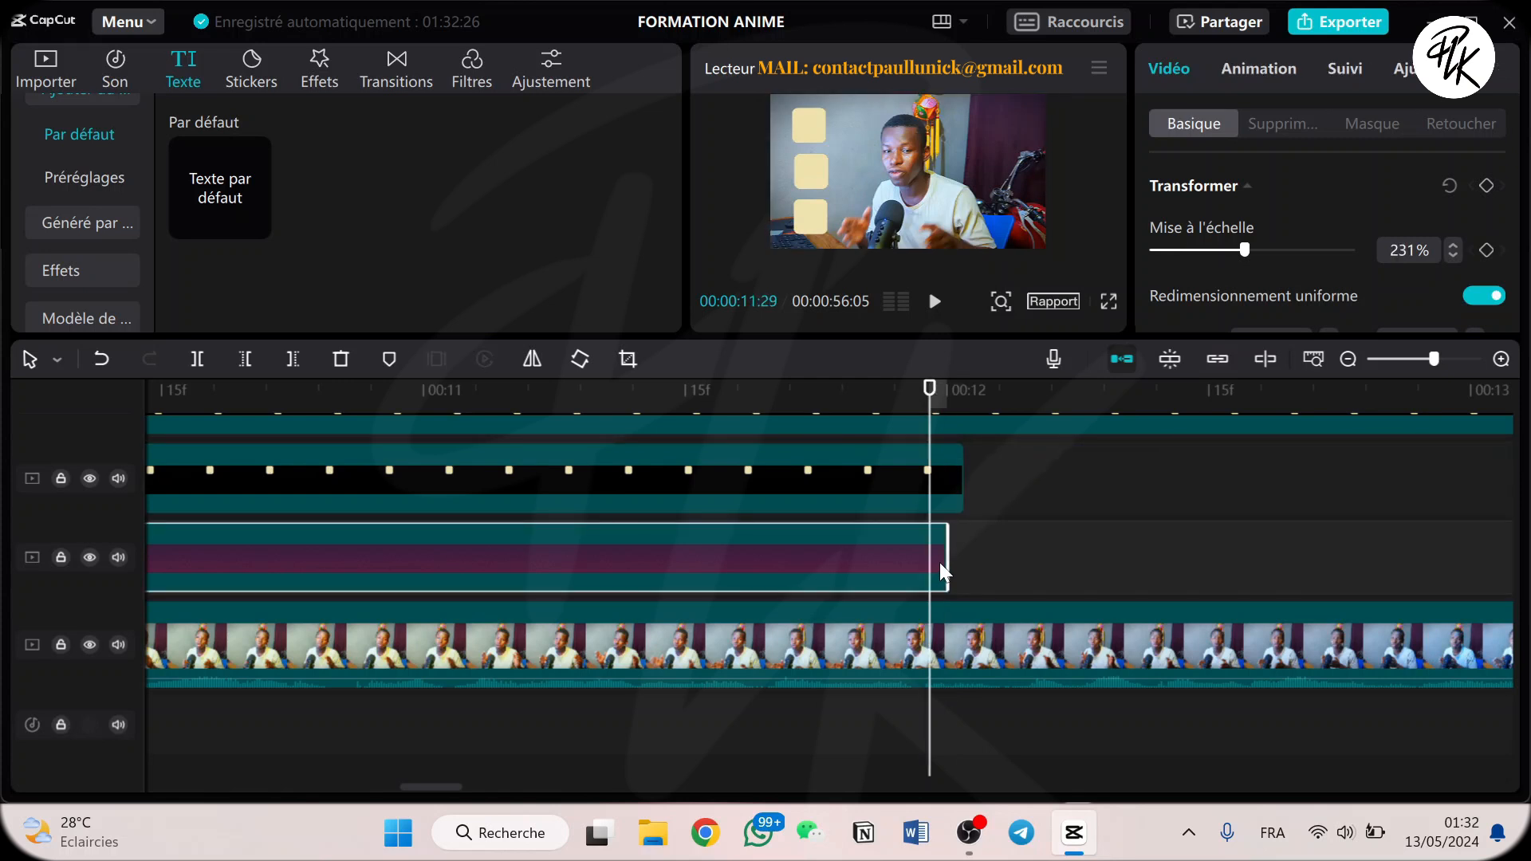
key("Right")
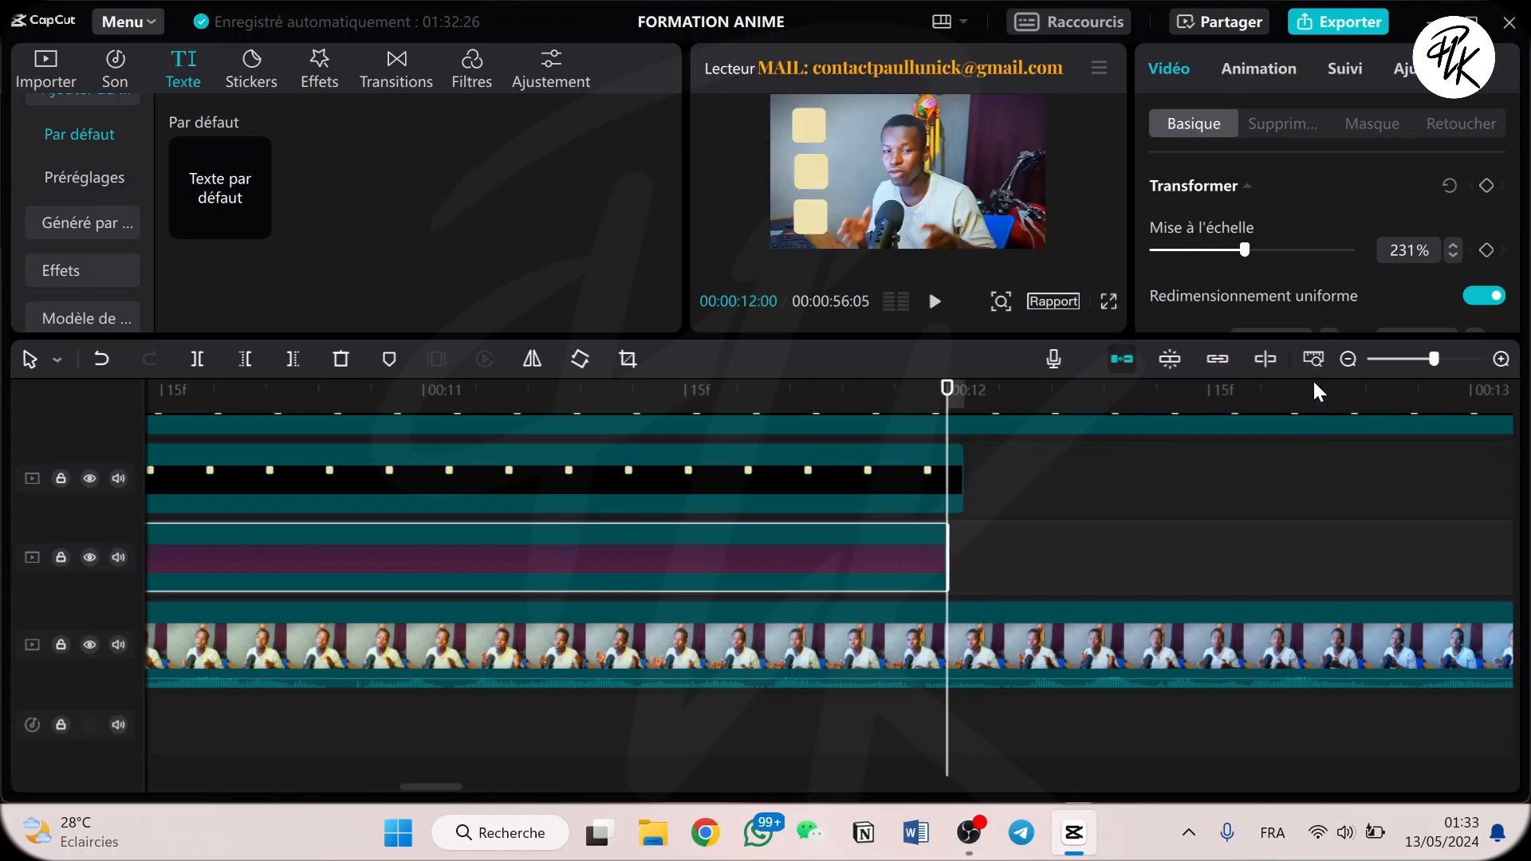
left_click(1347, 360)
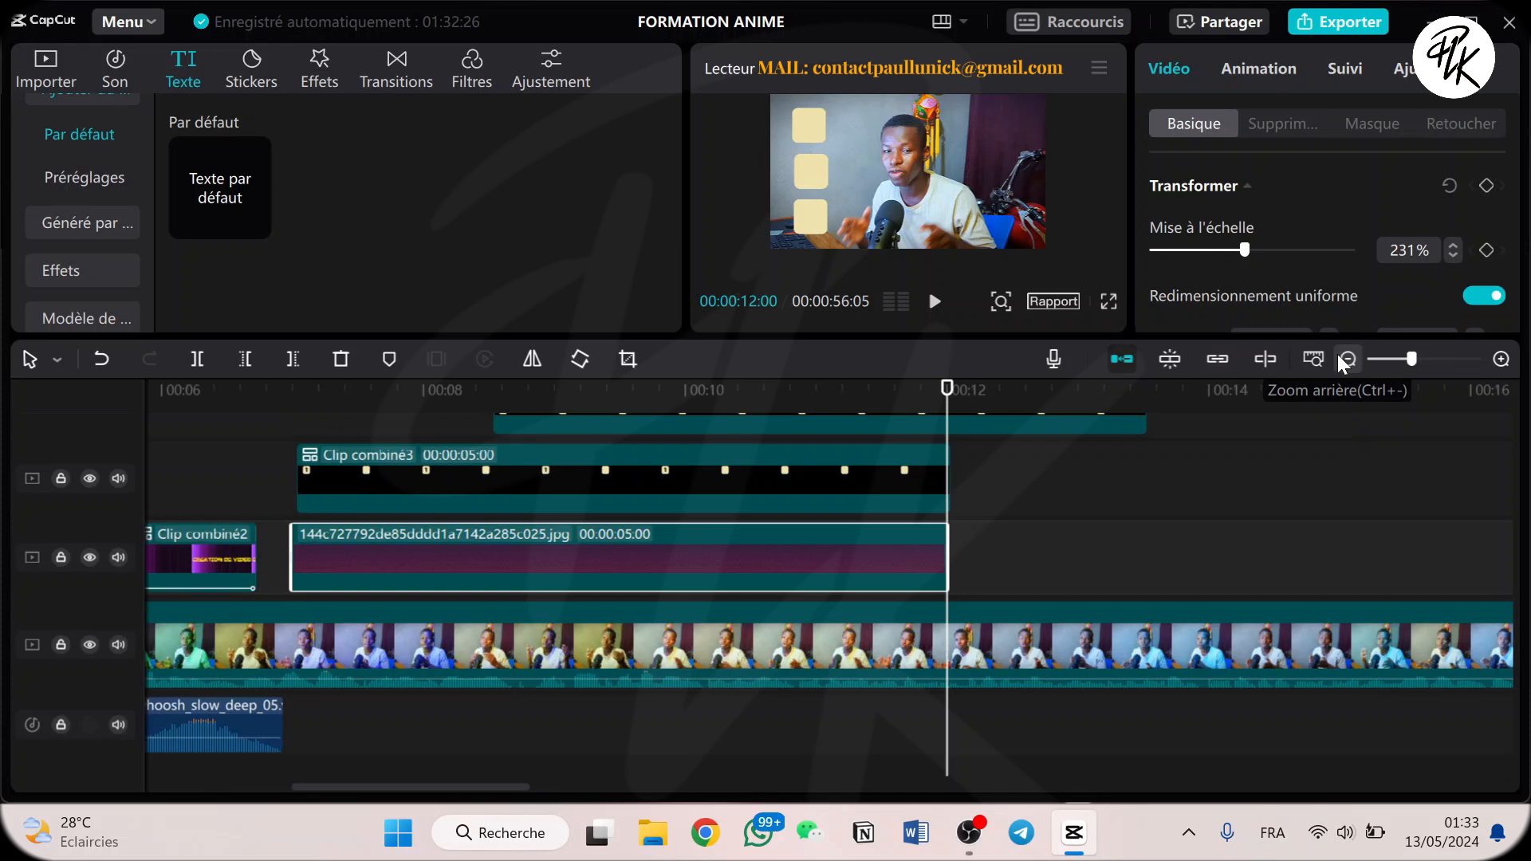
left_click(898, 472)
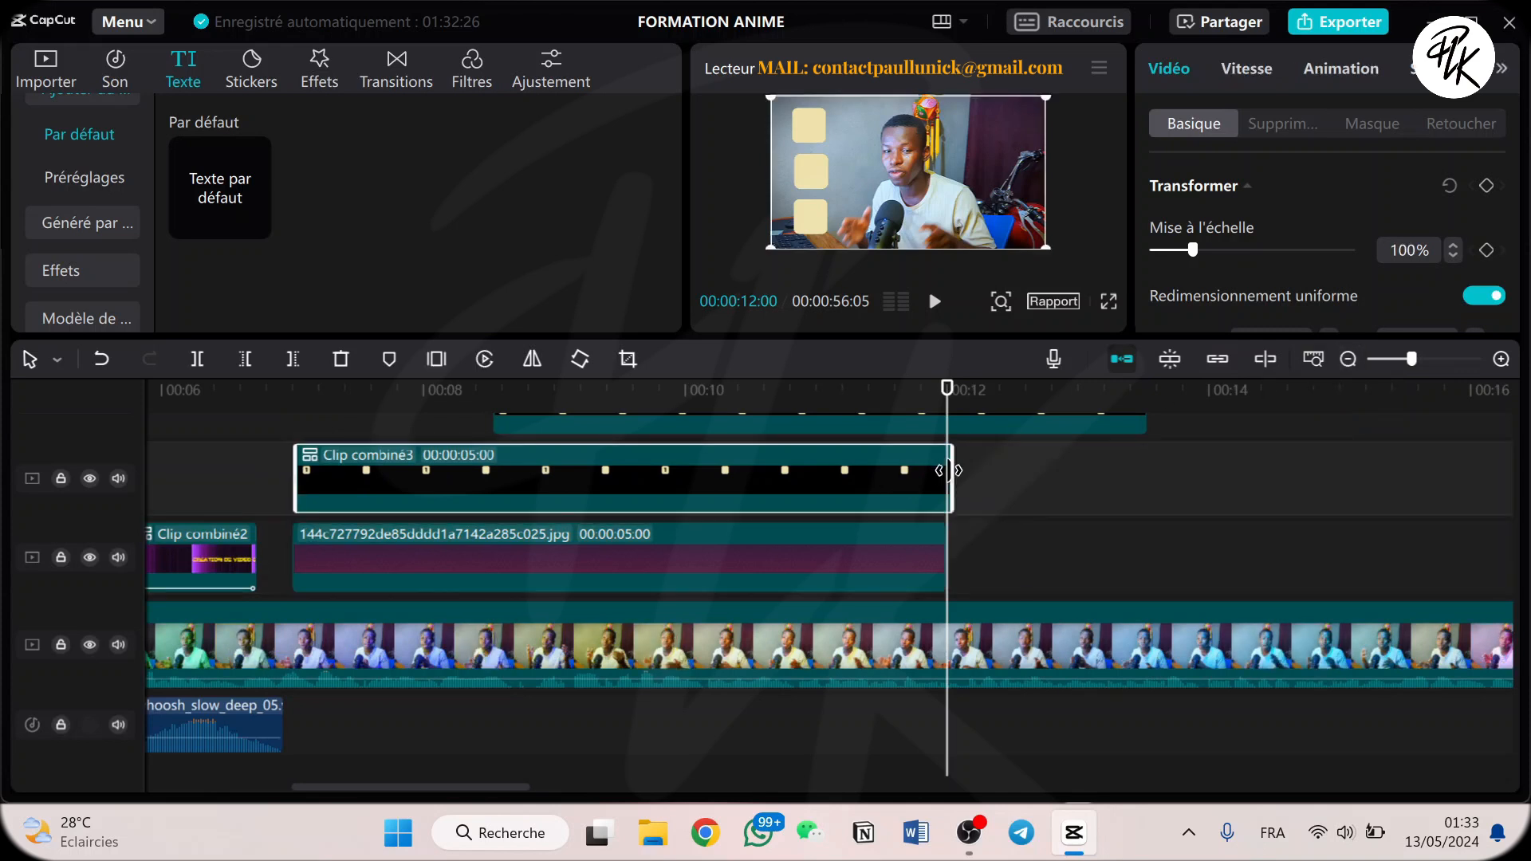
left_click_drag(949, 471, 946, 478)
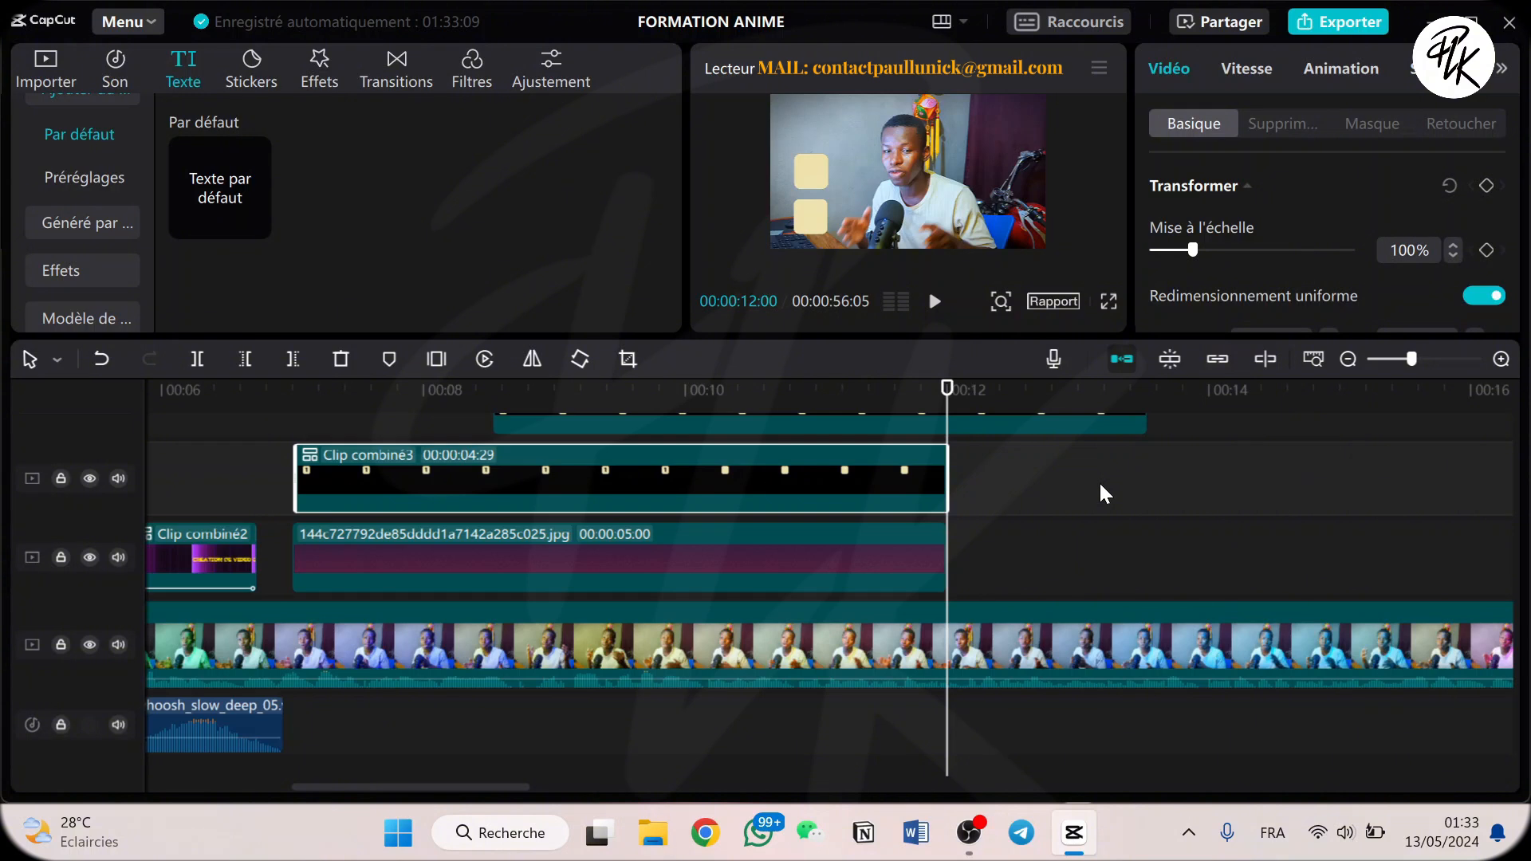
Split Clip combiné4 at 00:00:12:00 and delete the part after the cut.
scroll(950, 487, "up", 2)
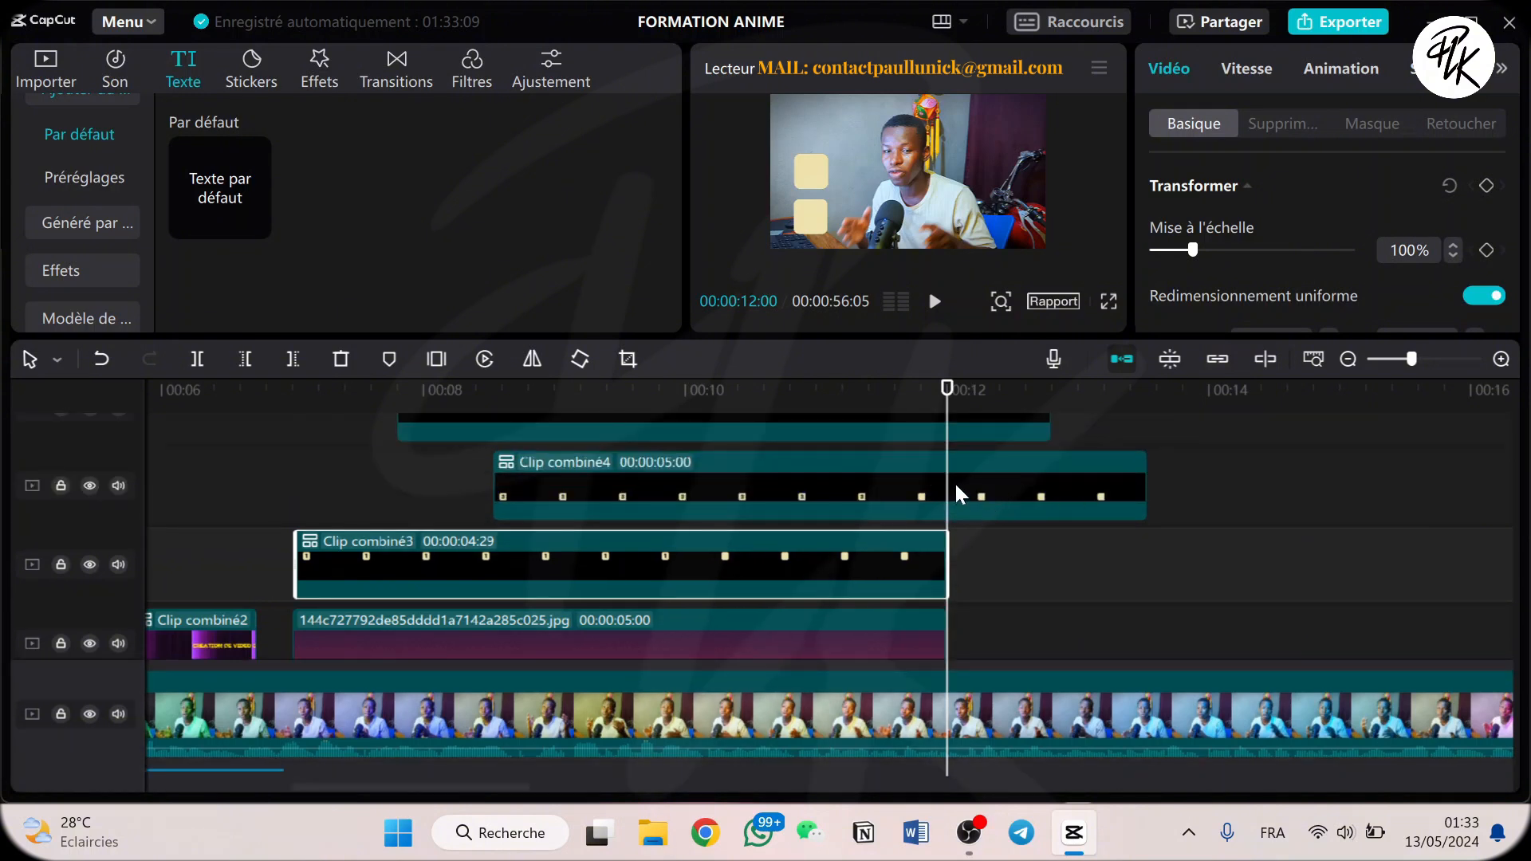
left_click(956, 494)
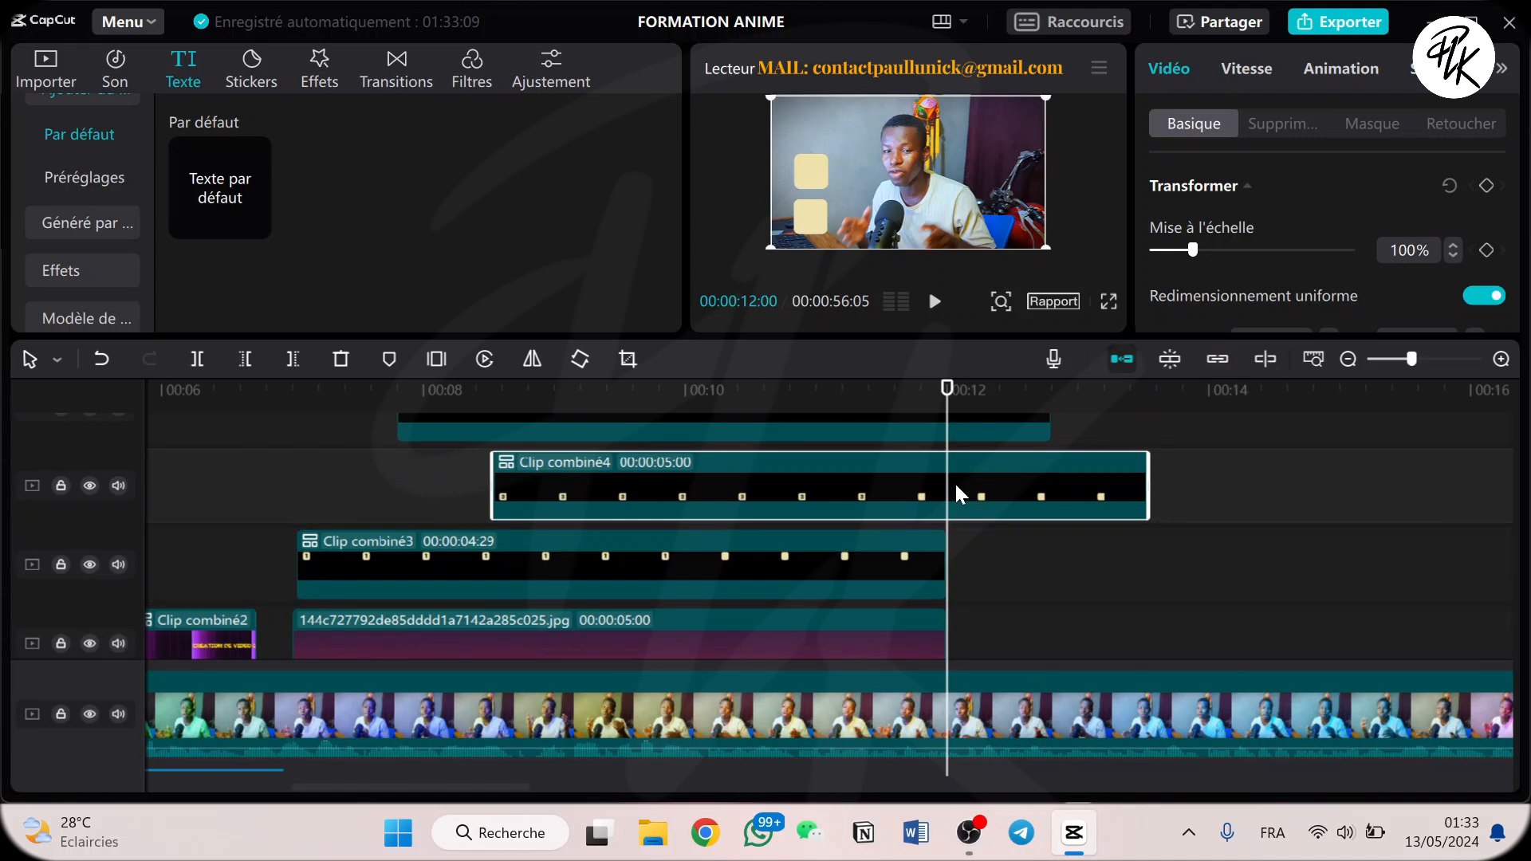
key("ctrl+b")
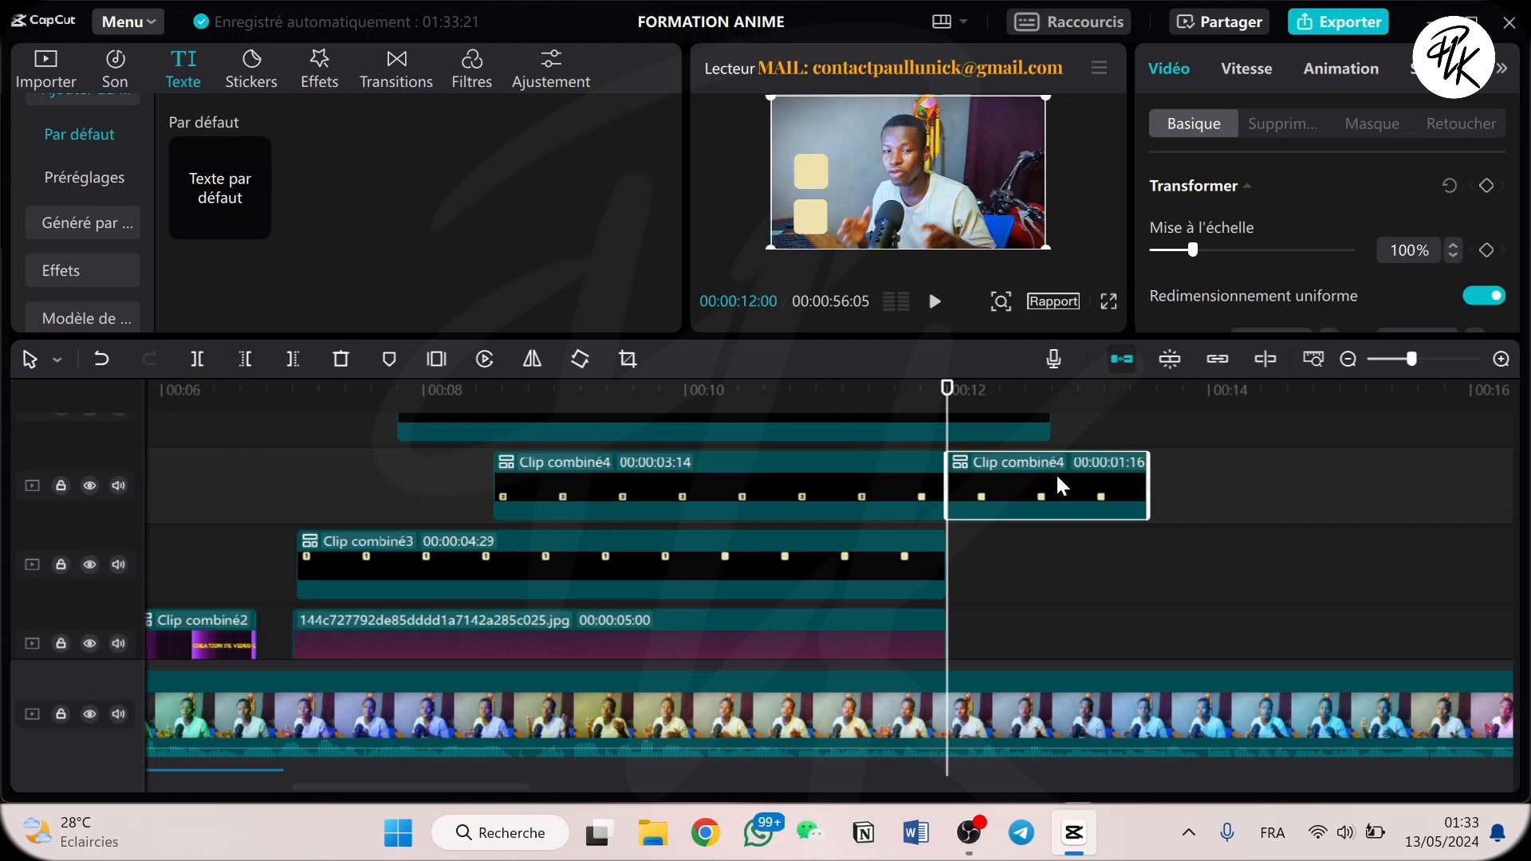
key("Delete")
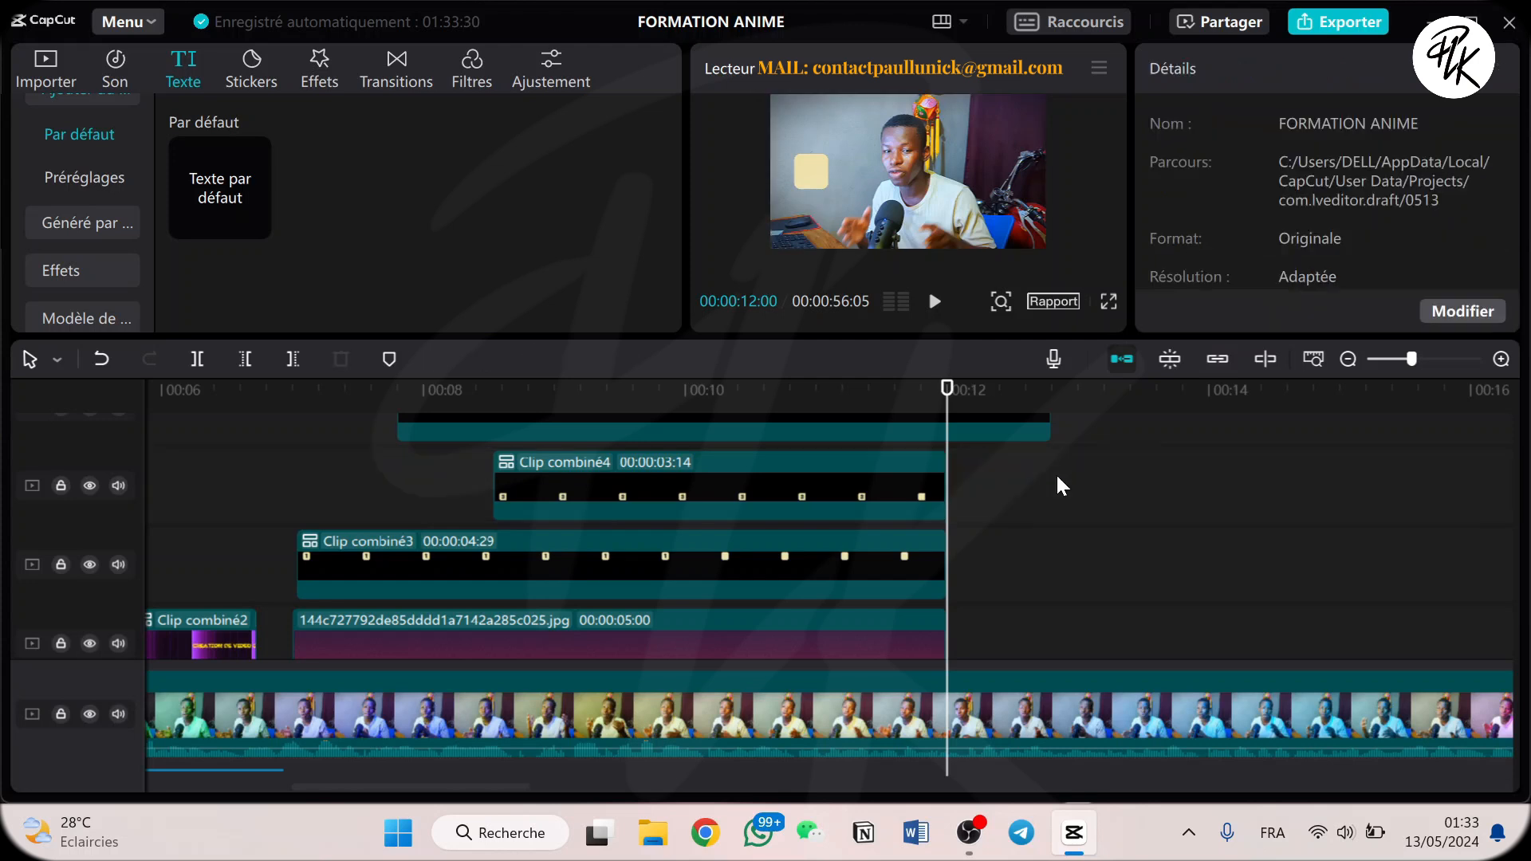
Split Clip combiné5 at 00:00:12:00 and delete the part after the cut.
scroll(1005, 462, "up", 3)
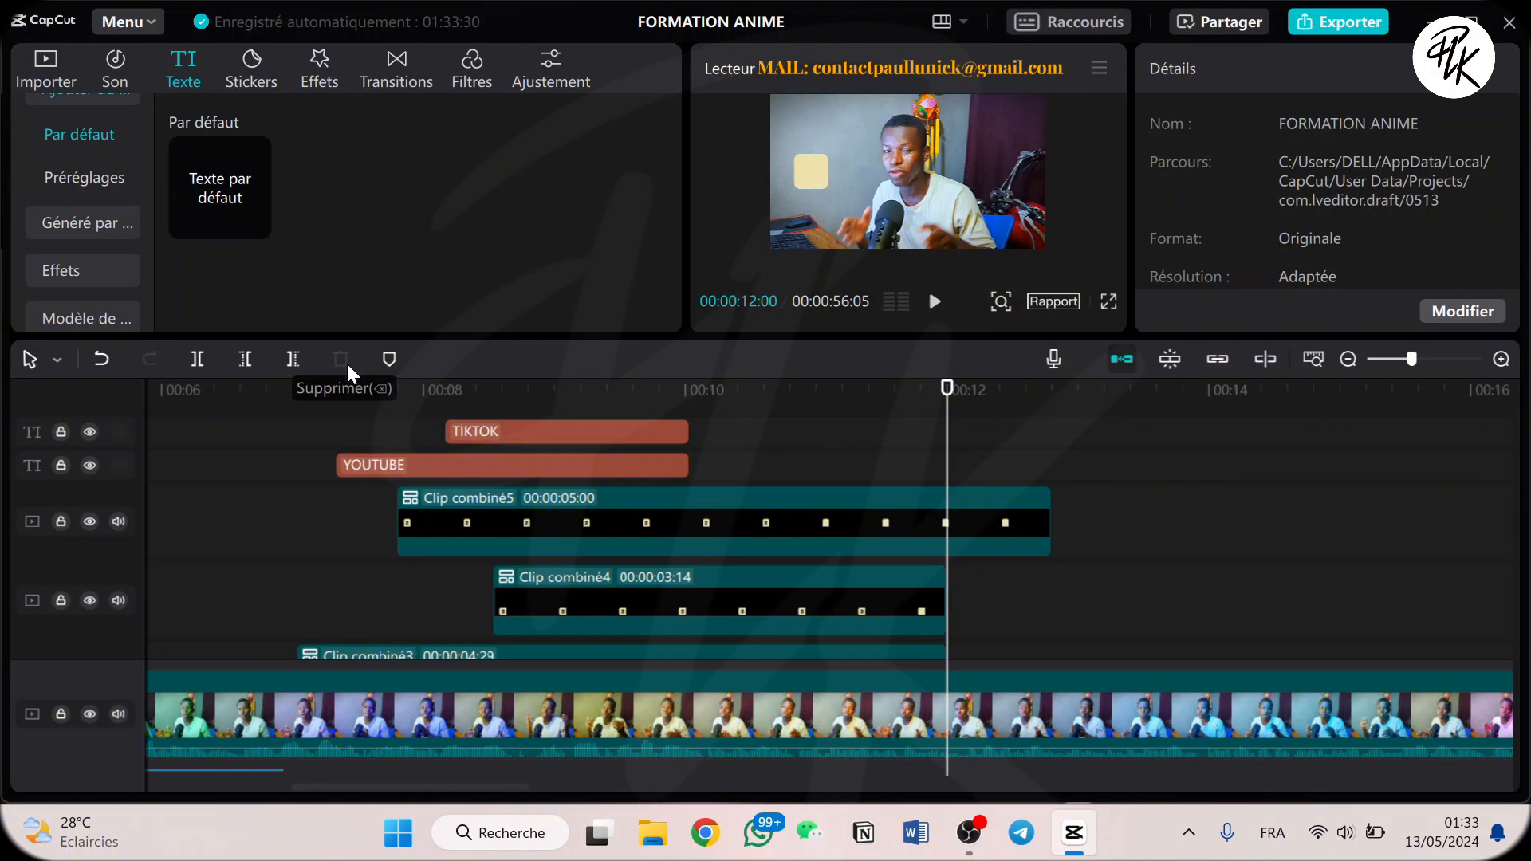
left_click(940, 519)
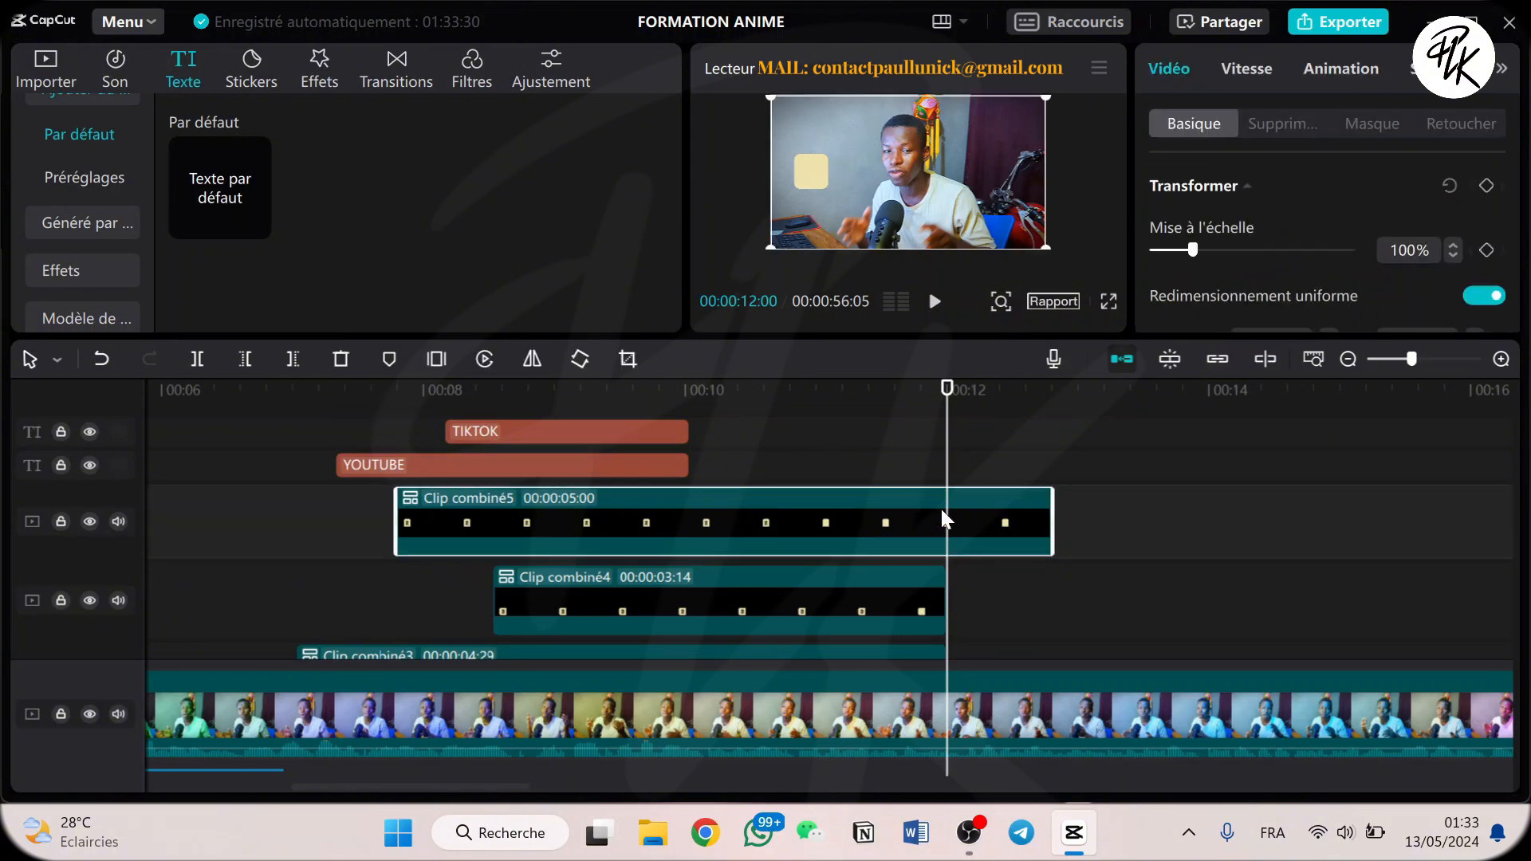
key("ctrl+b")
key("Delete")
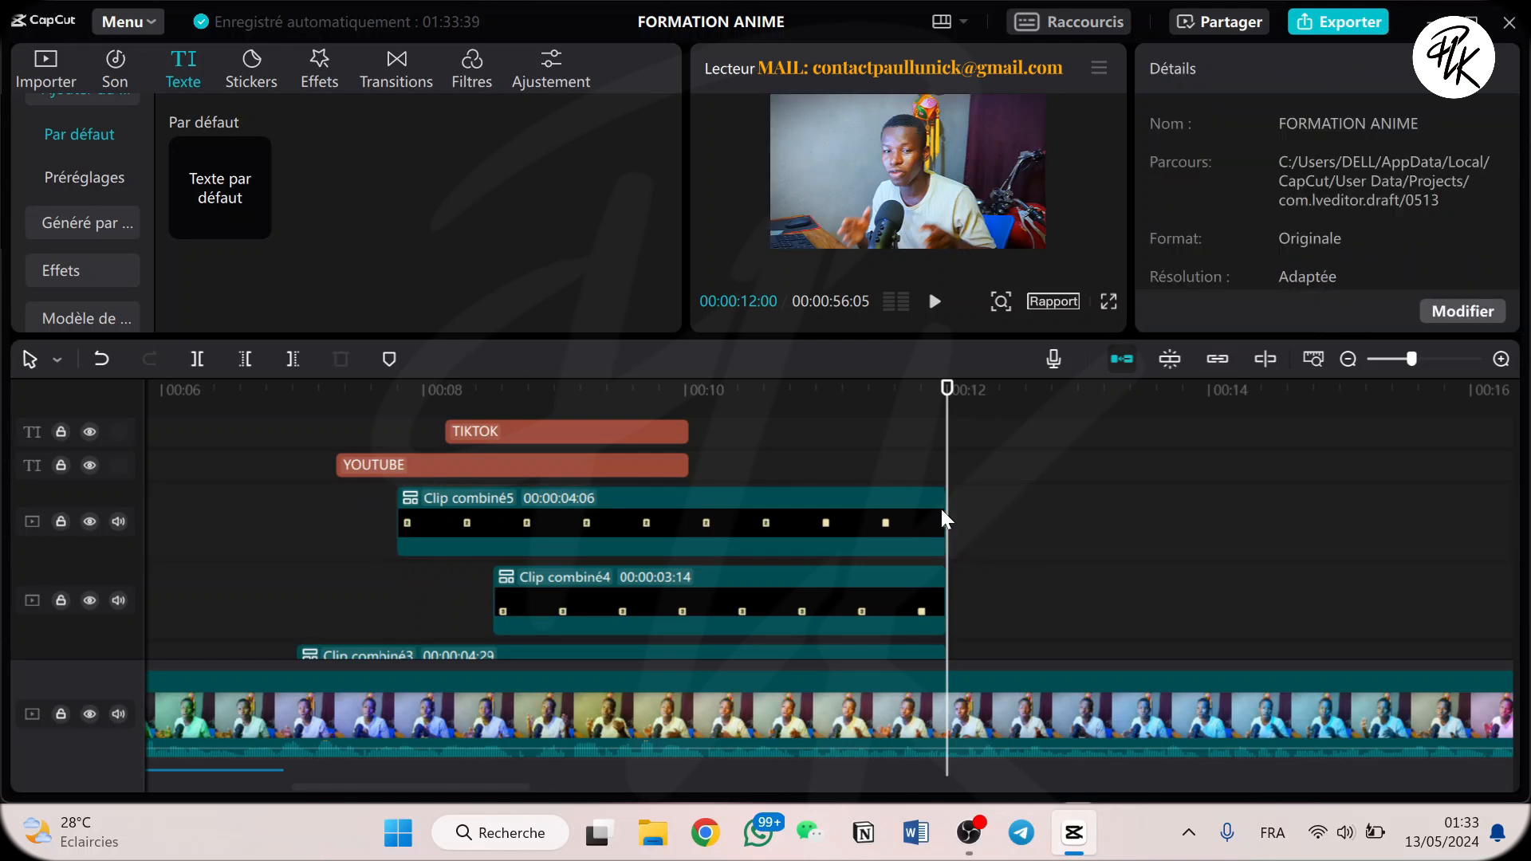
Extend the TIKTOK, INSTAGRAM and YOUTUBE text clips so they all end at 00:00:12:00.
scroll(855, 535, "up", 2)
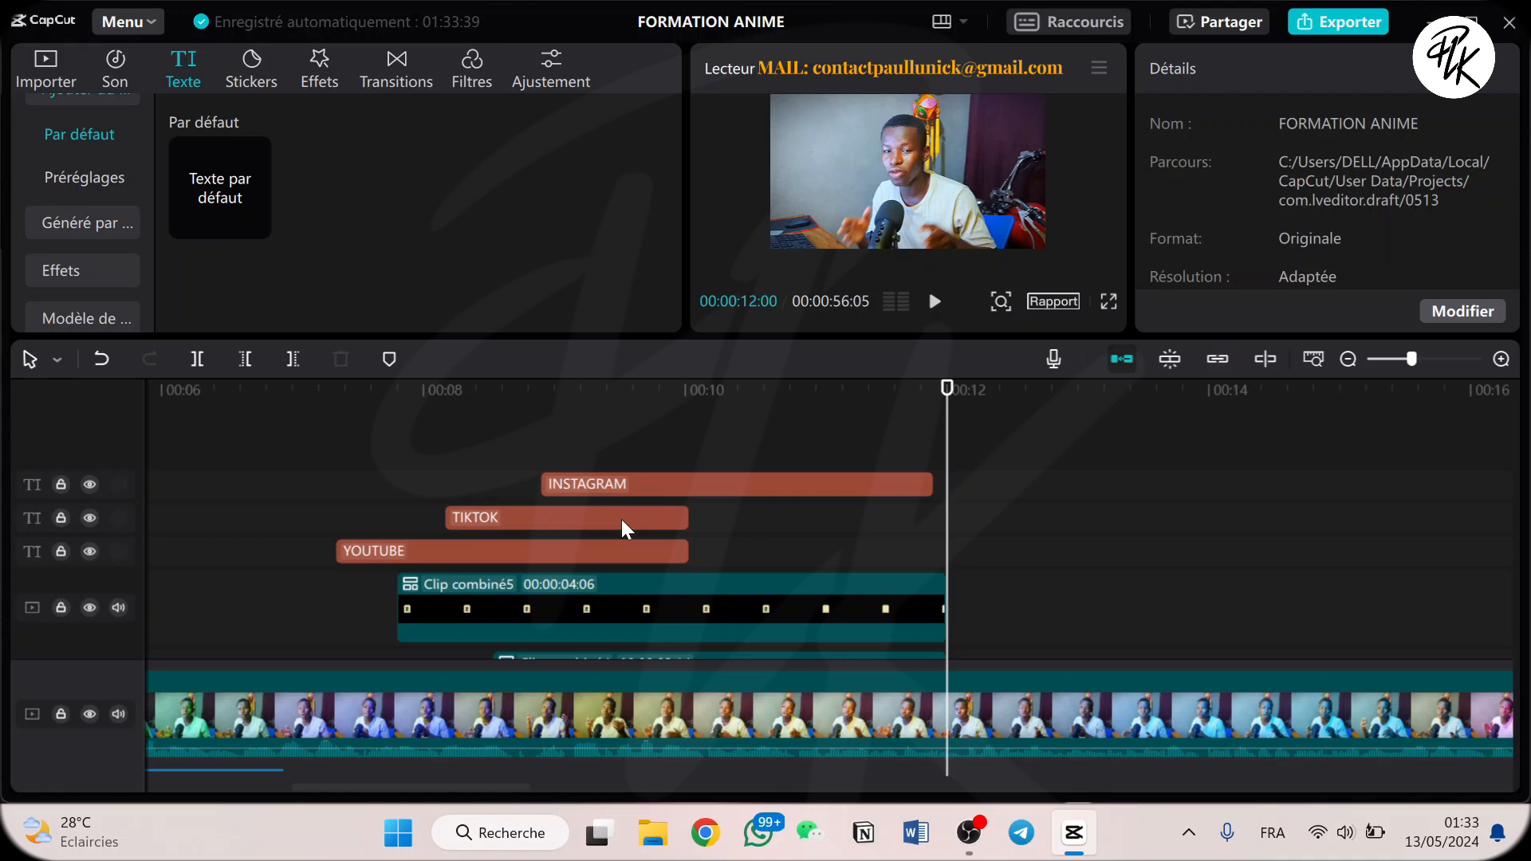
left_click(620, 519)
left_click_drag(690, 518, 949, 500)
left_click(897, 479)
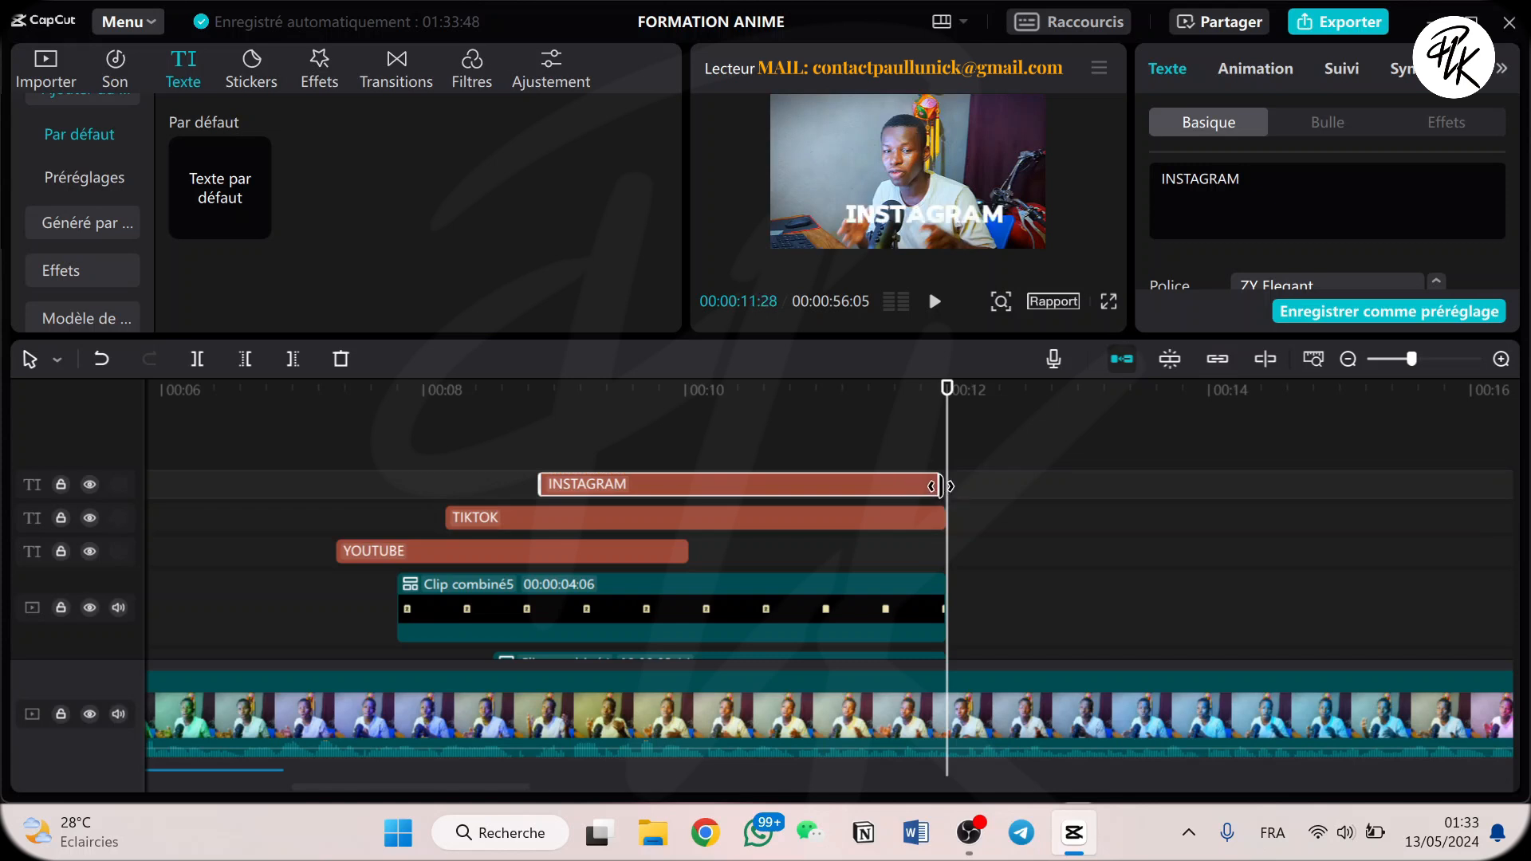
left_click(614, 552)
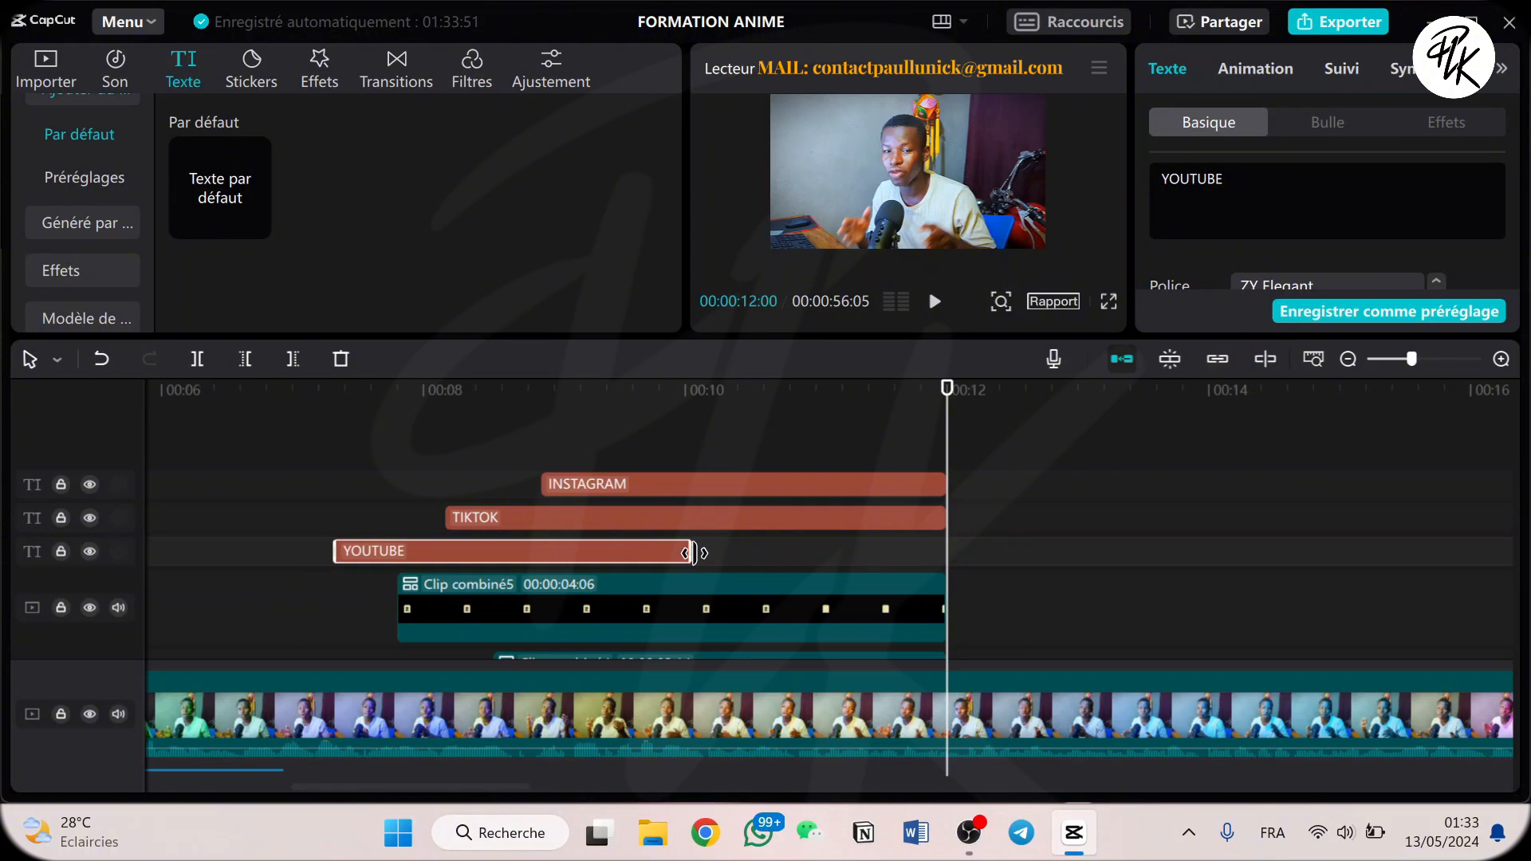
left_click_drag(692, 552, 947, 552)
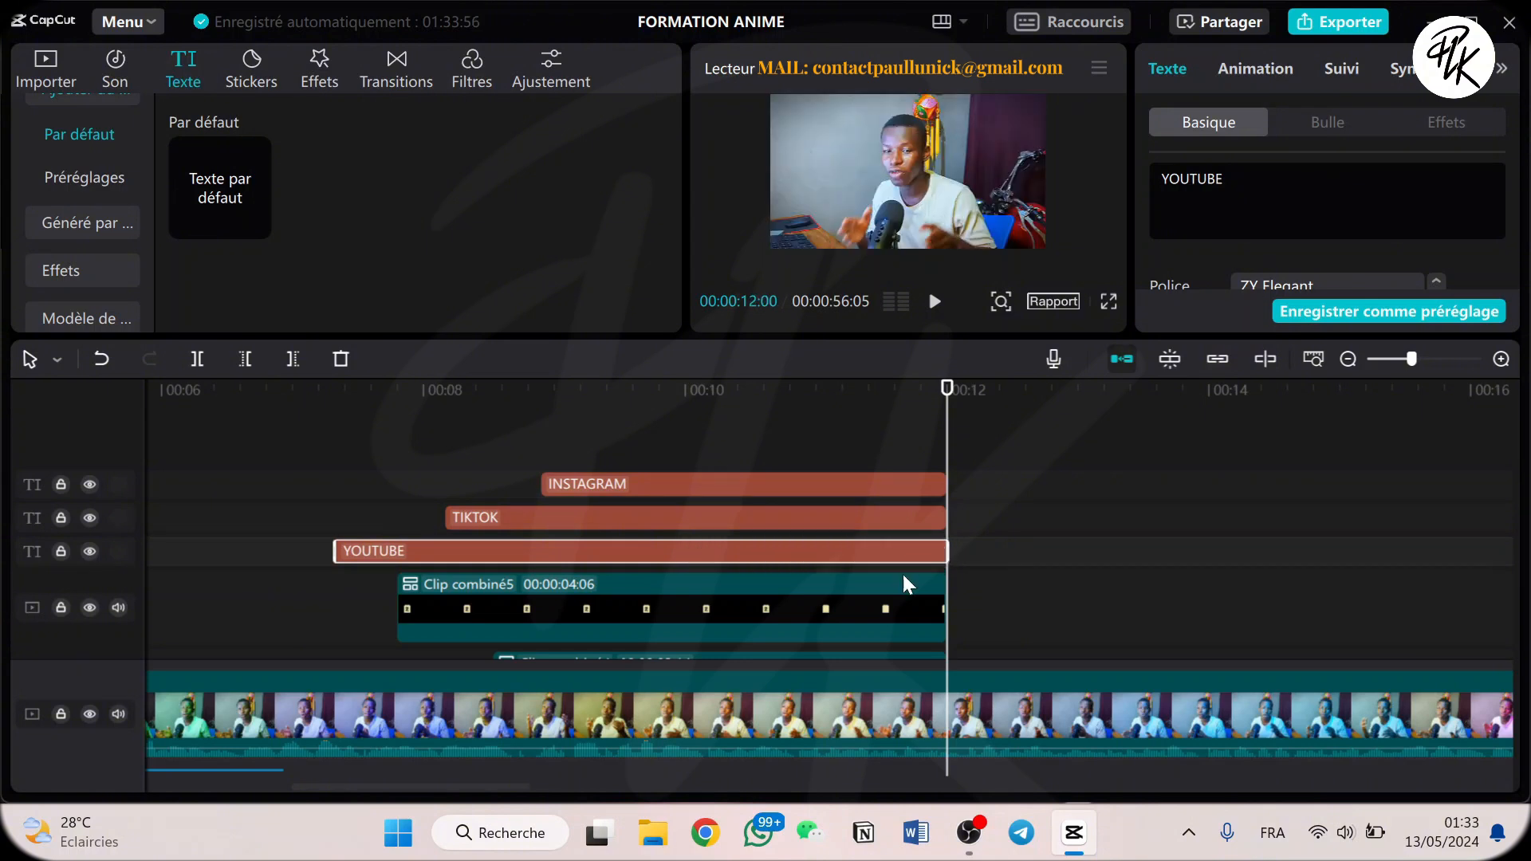
Check across all tracks whether the text clips, combined clips and background image end at the same point.
scroll(909, 581, "down", 4)
scroll(928, 577, "up", 4)
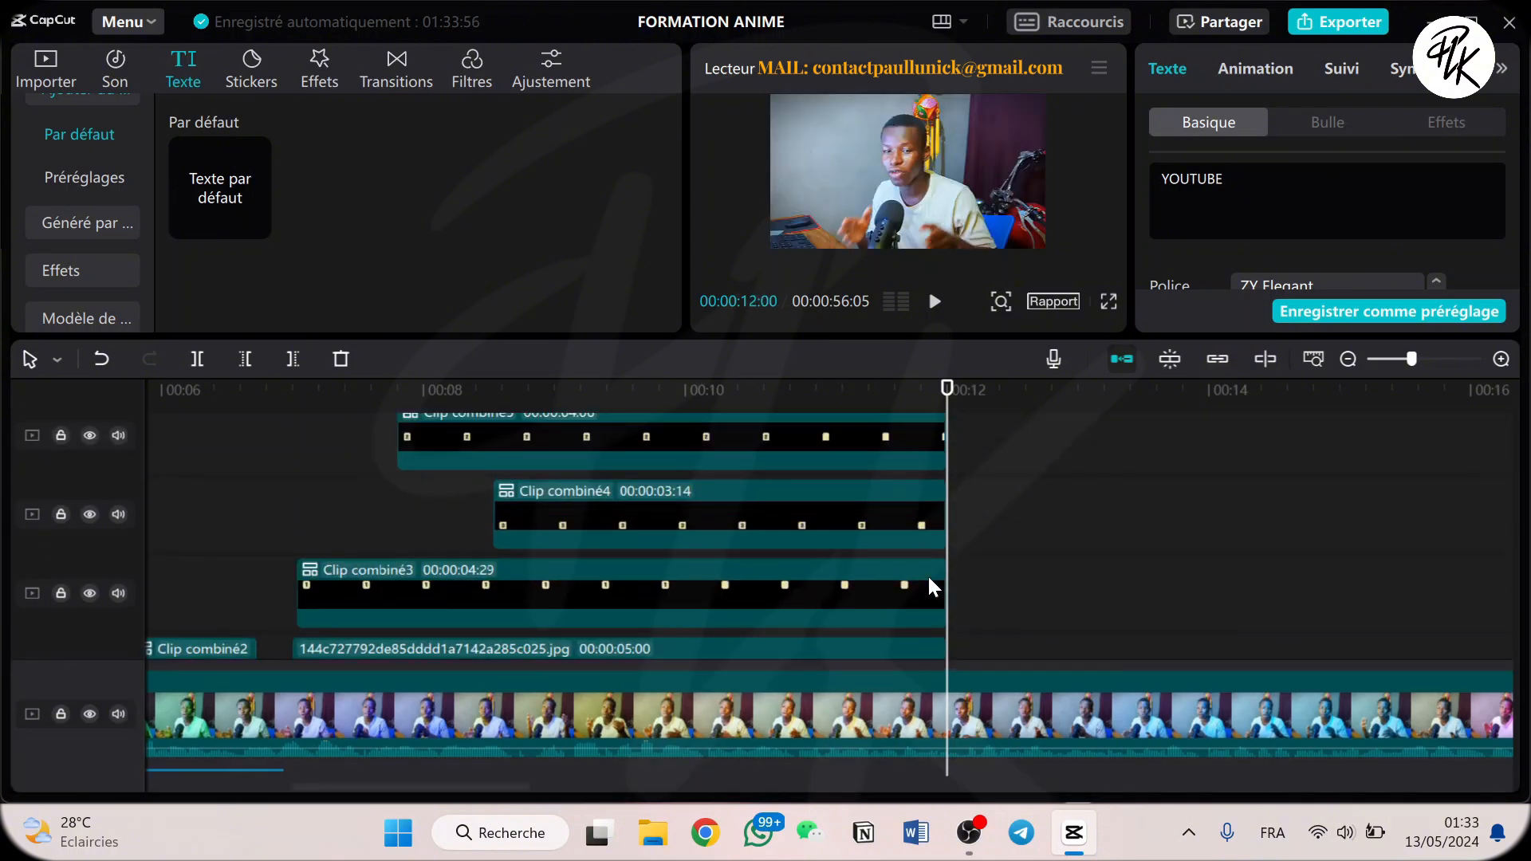
scroll(930, 572, "down", 4)
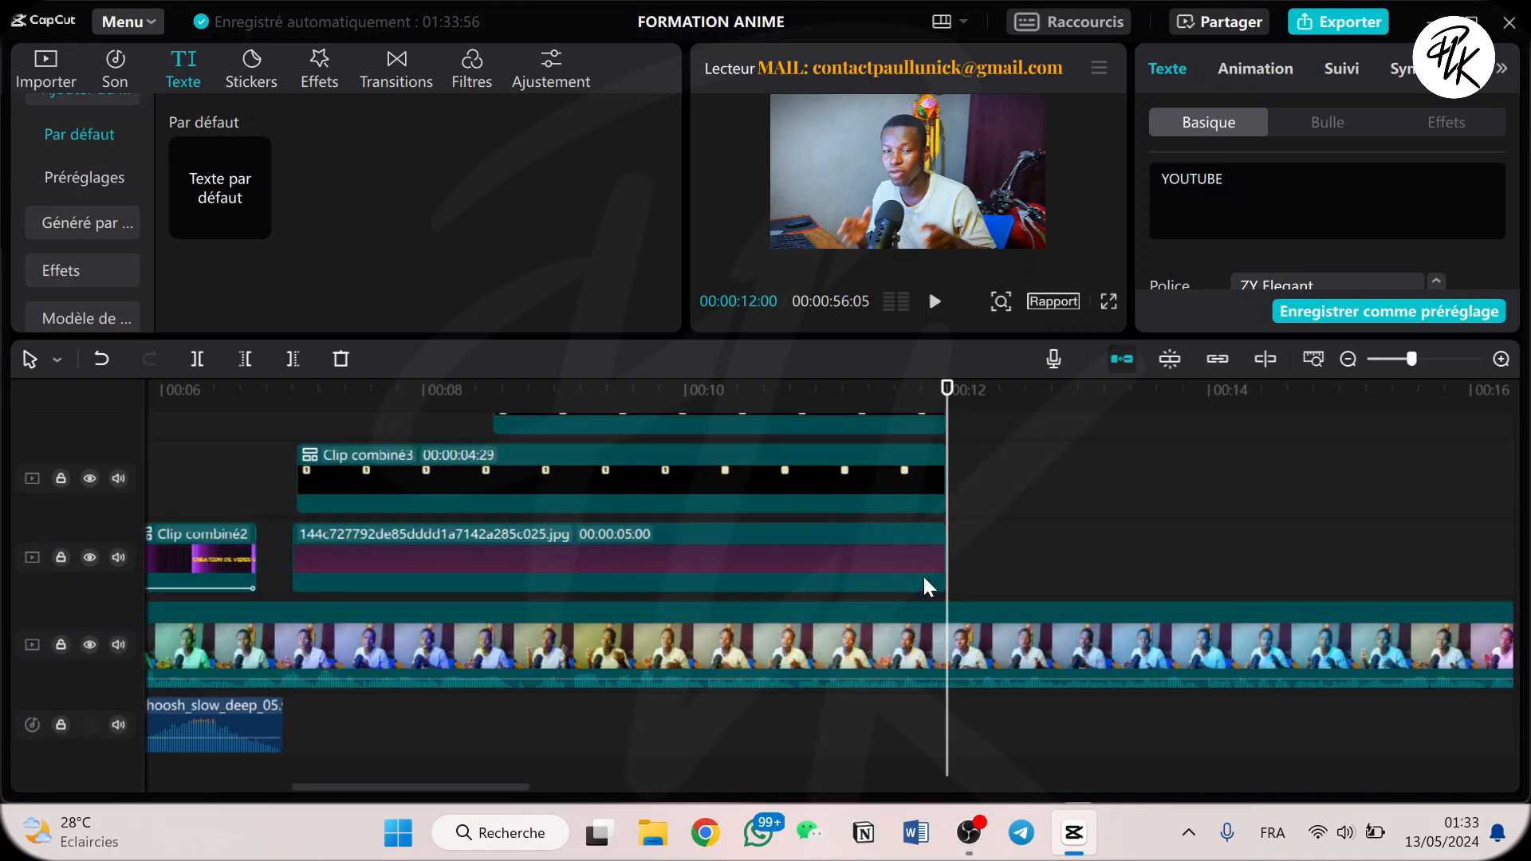
scroll(925, 564, "up", 3)
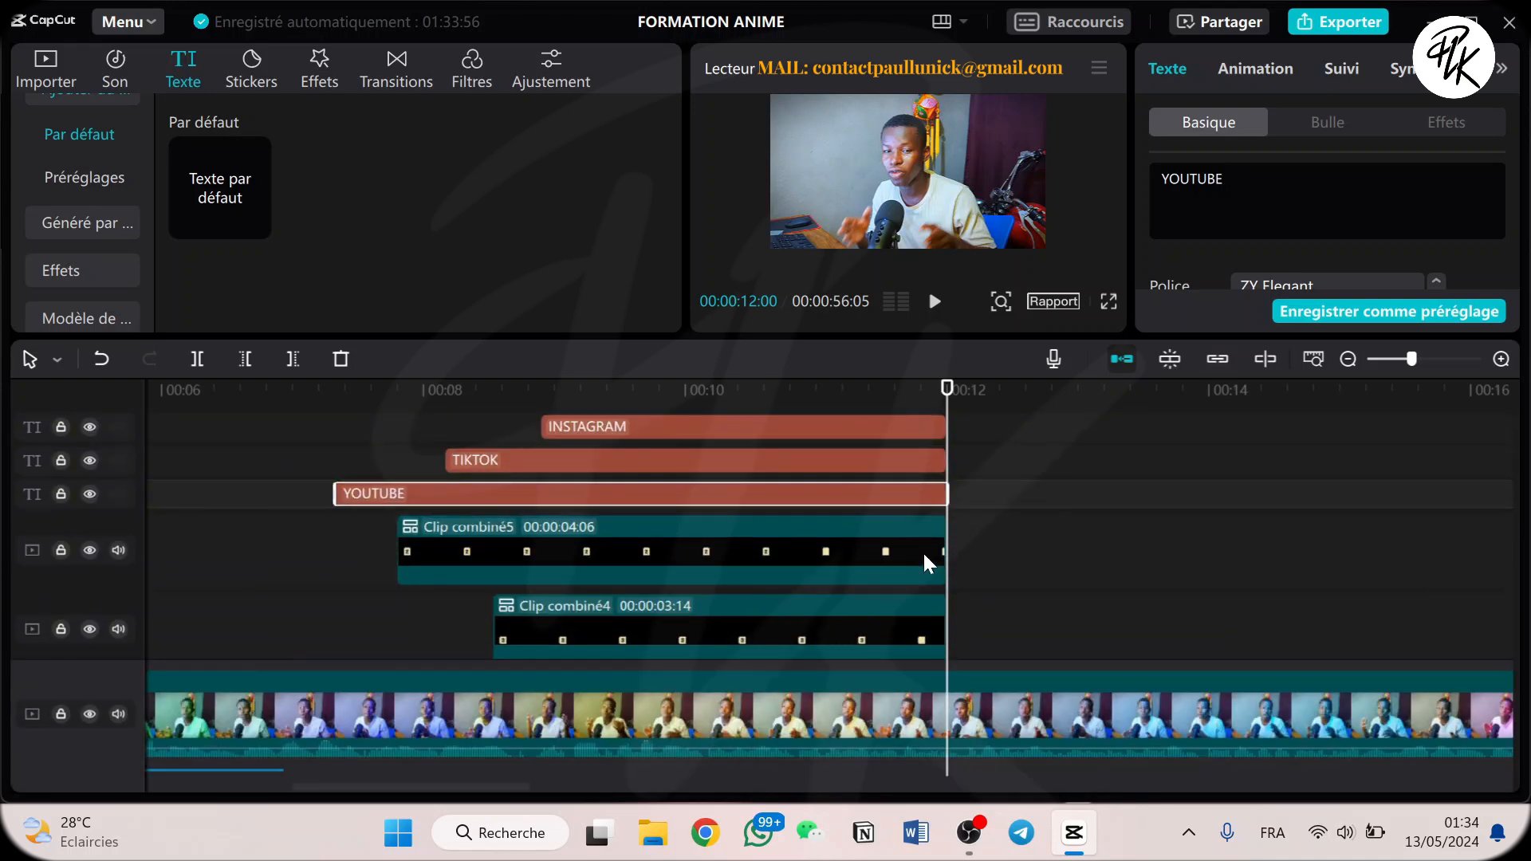
scroll(924, 564, "down", 4)
scroll(892, 538, "up", 5)
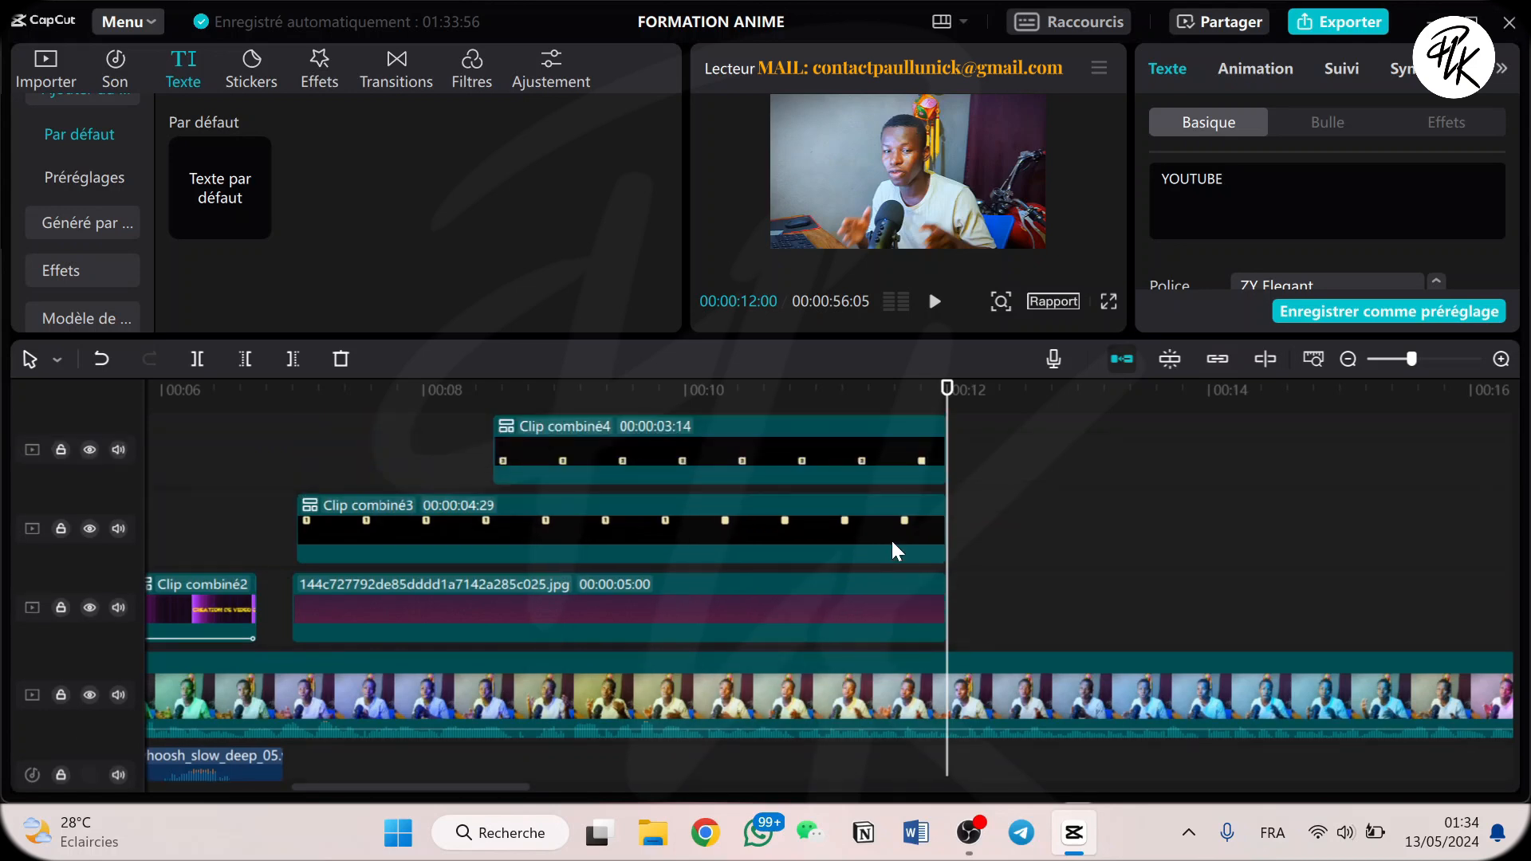
scroll(890, 544, "down", 4)
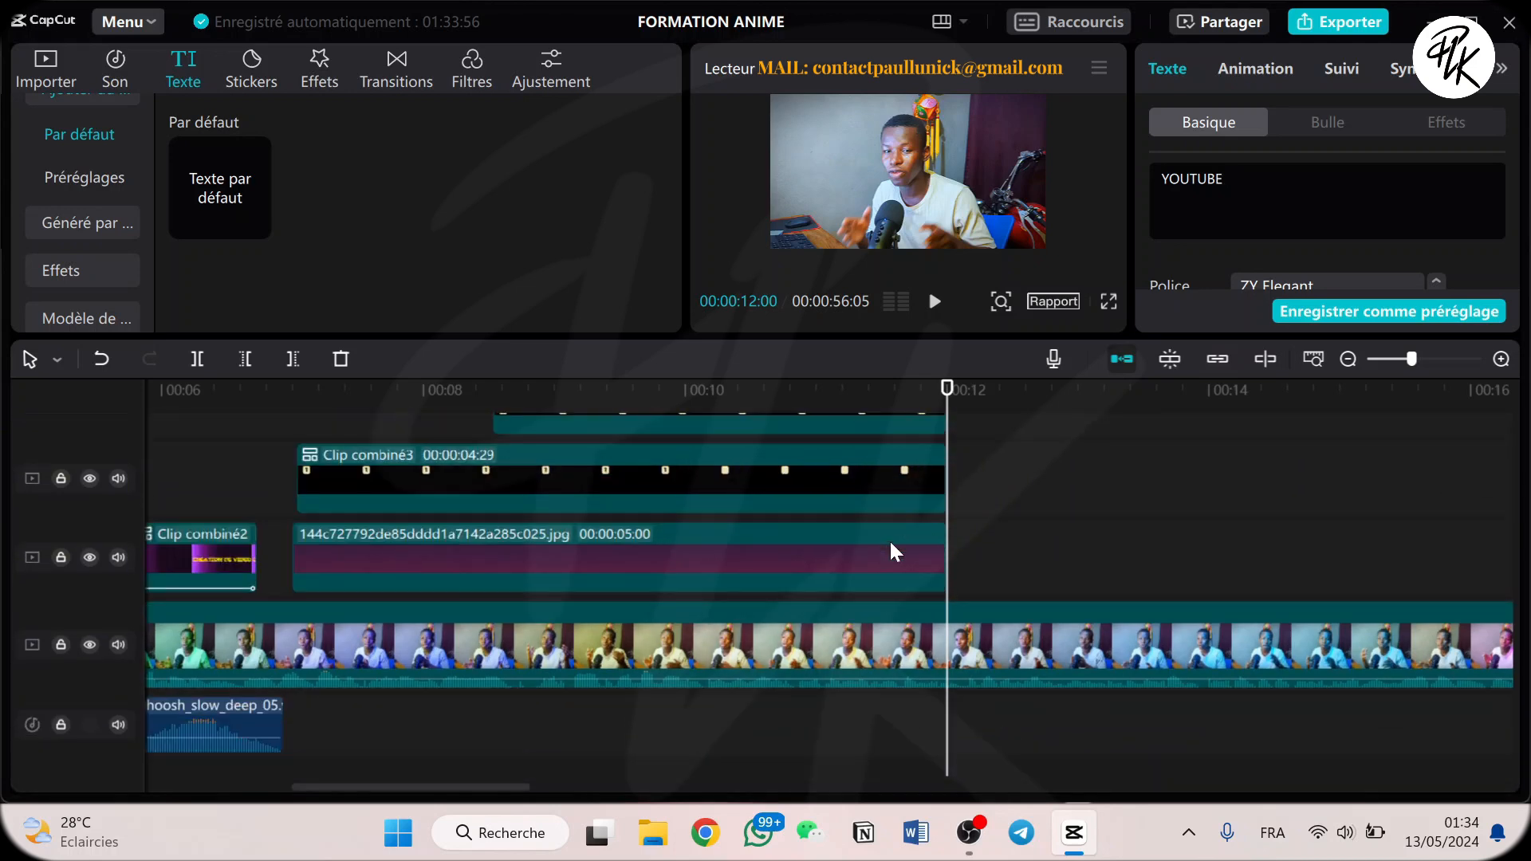
scroll(888, 539, "up", 4)
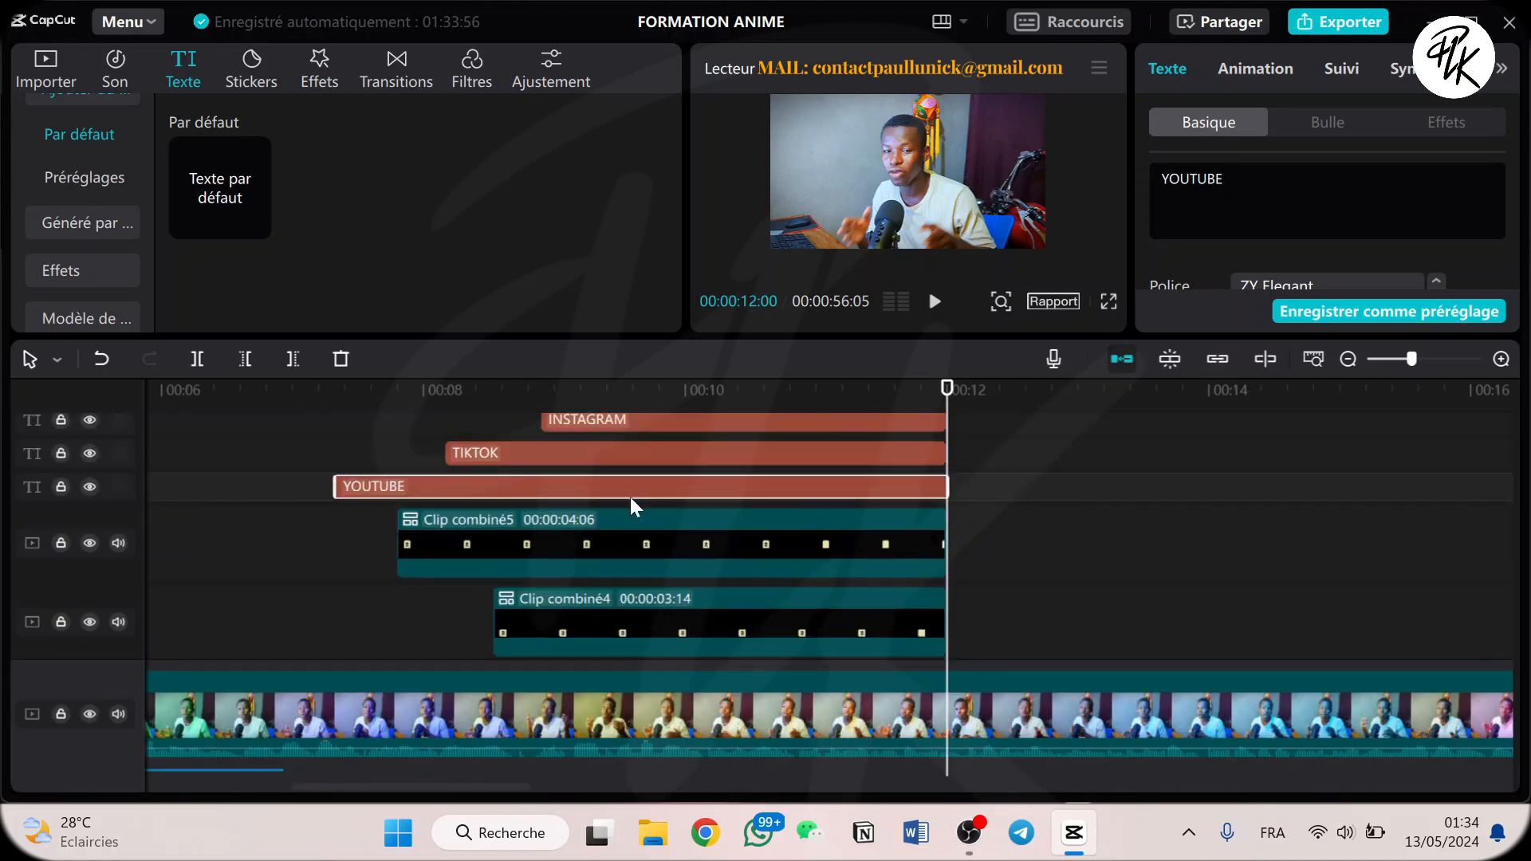
Play the numbered list animation from about 00:00:07:00 through to just before 00:00:12:00.
left_click(288, 405)
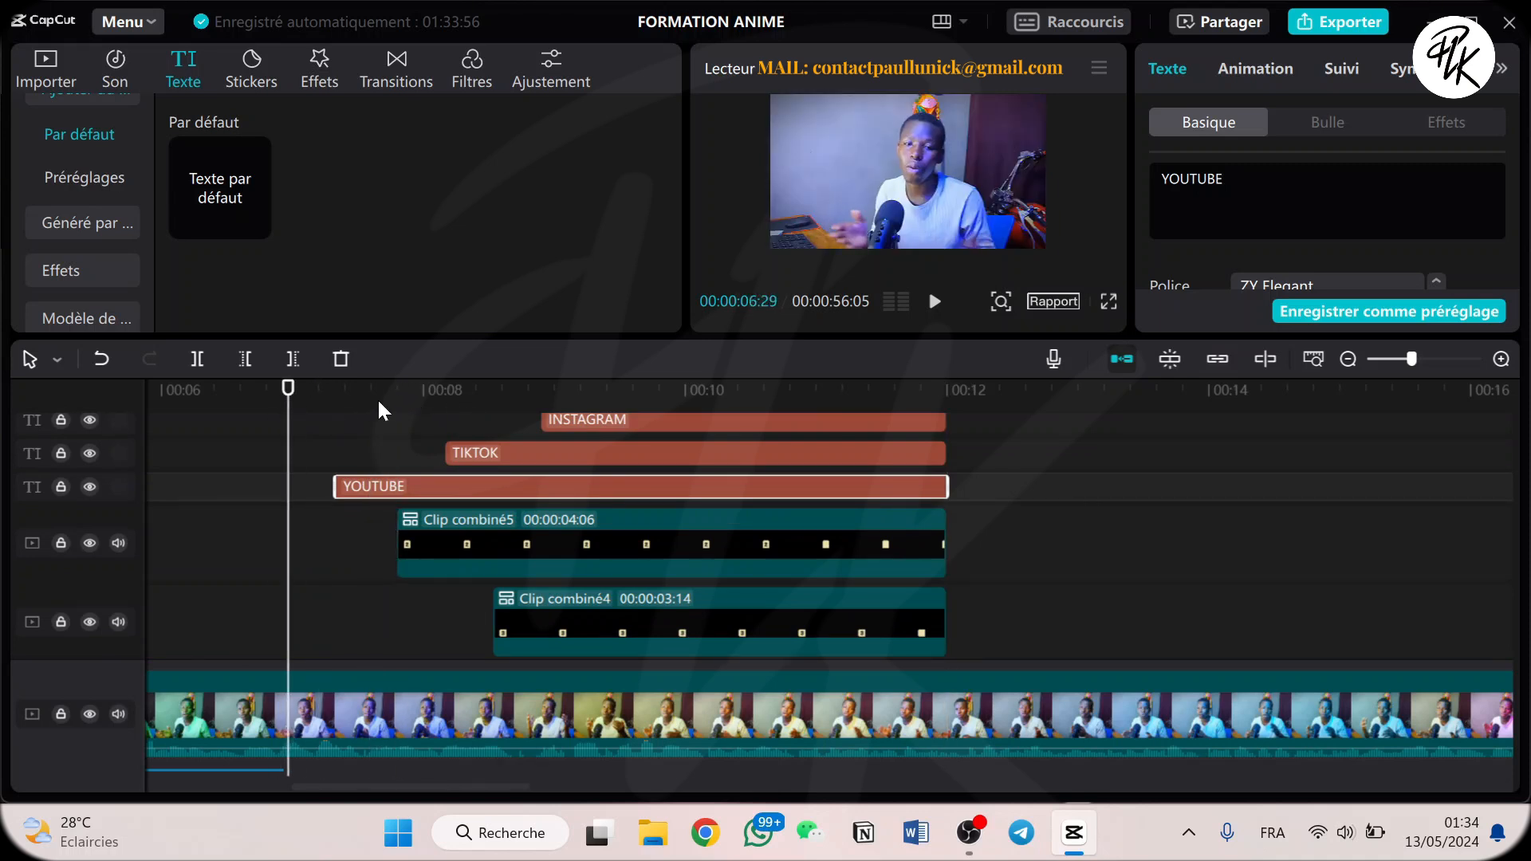
key("space")
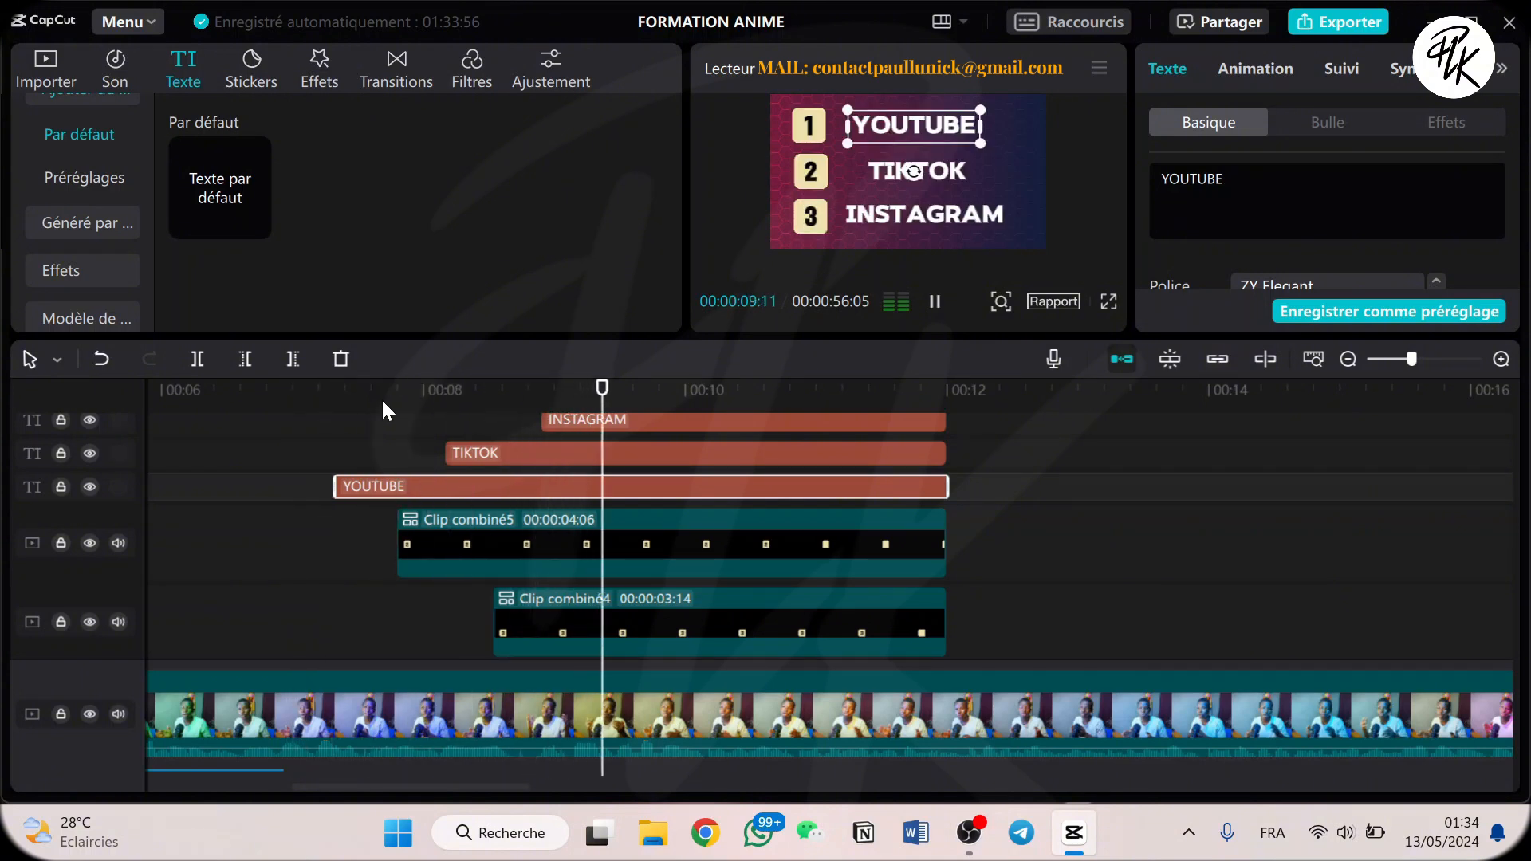
key("space")
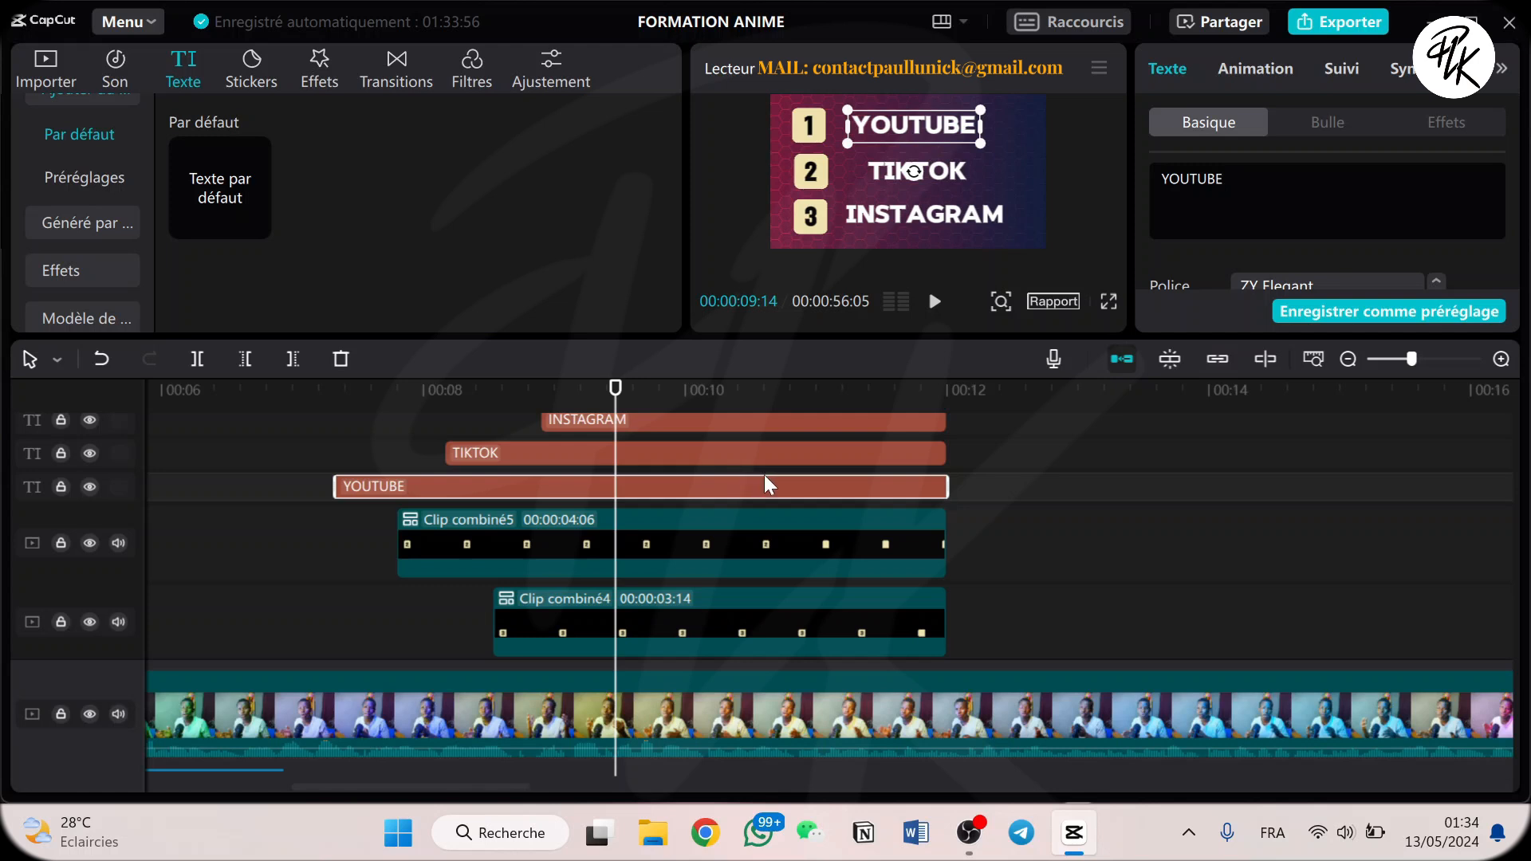
scroll(713, 466, "down", 2)
scroll(714, 467, "up", 3)
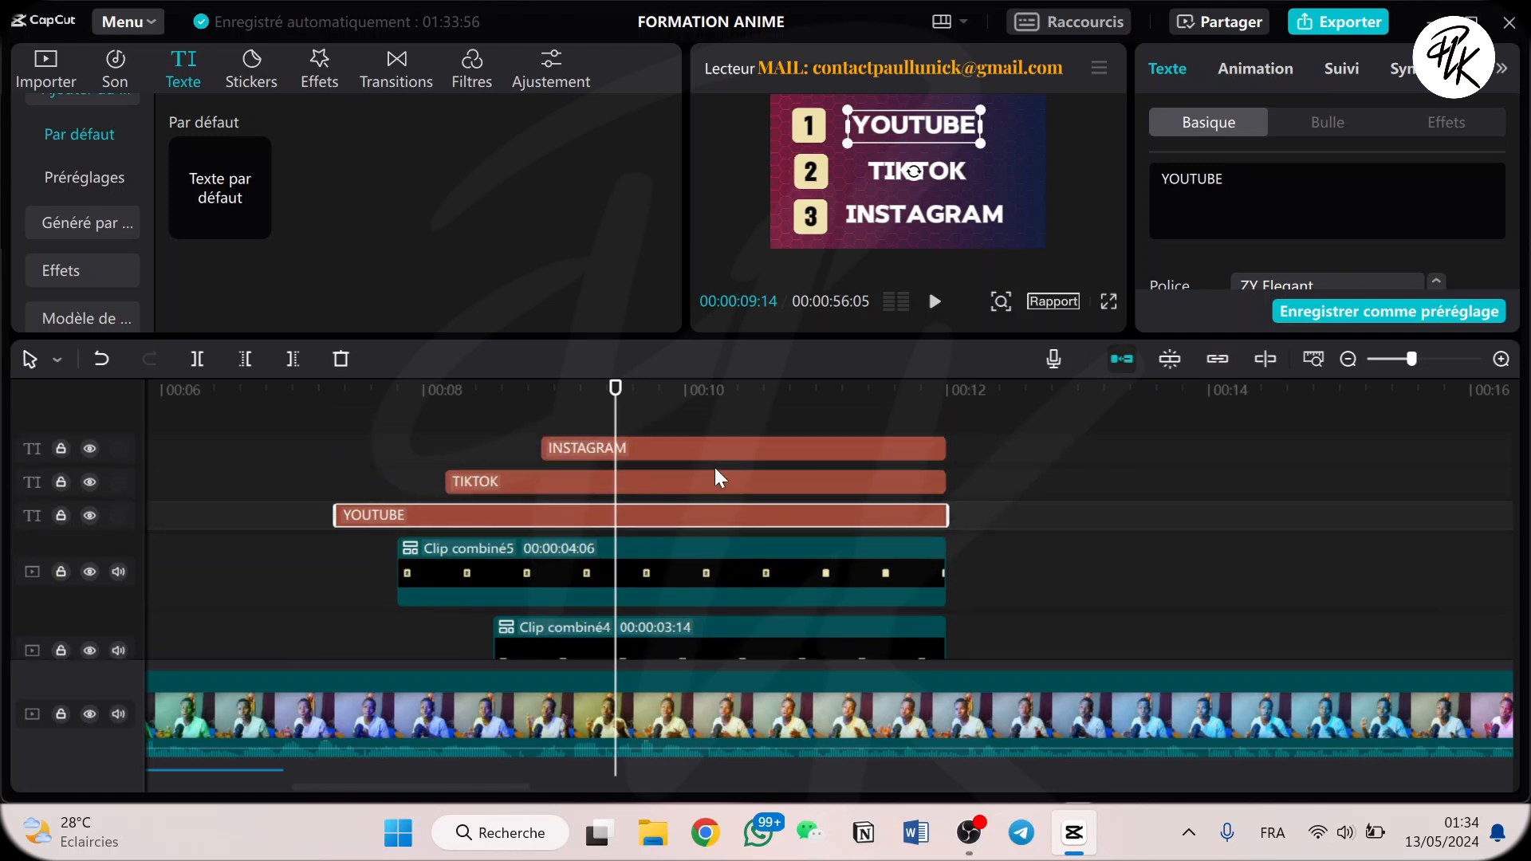
left_click_drag(512, 390, 319, 418)
key("space")
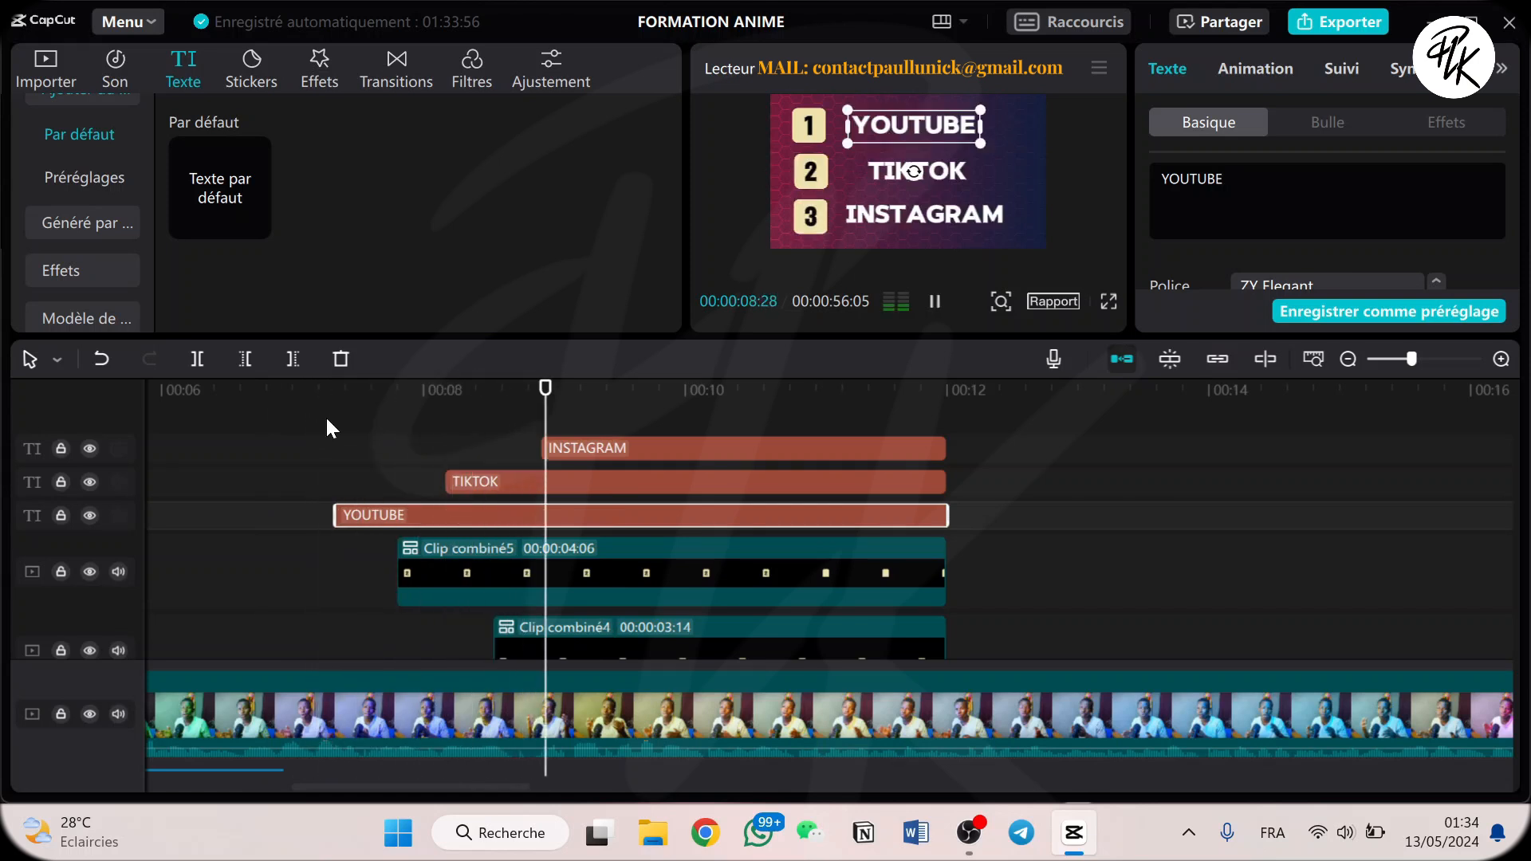
key("space")
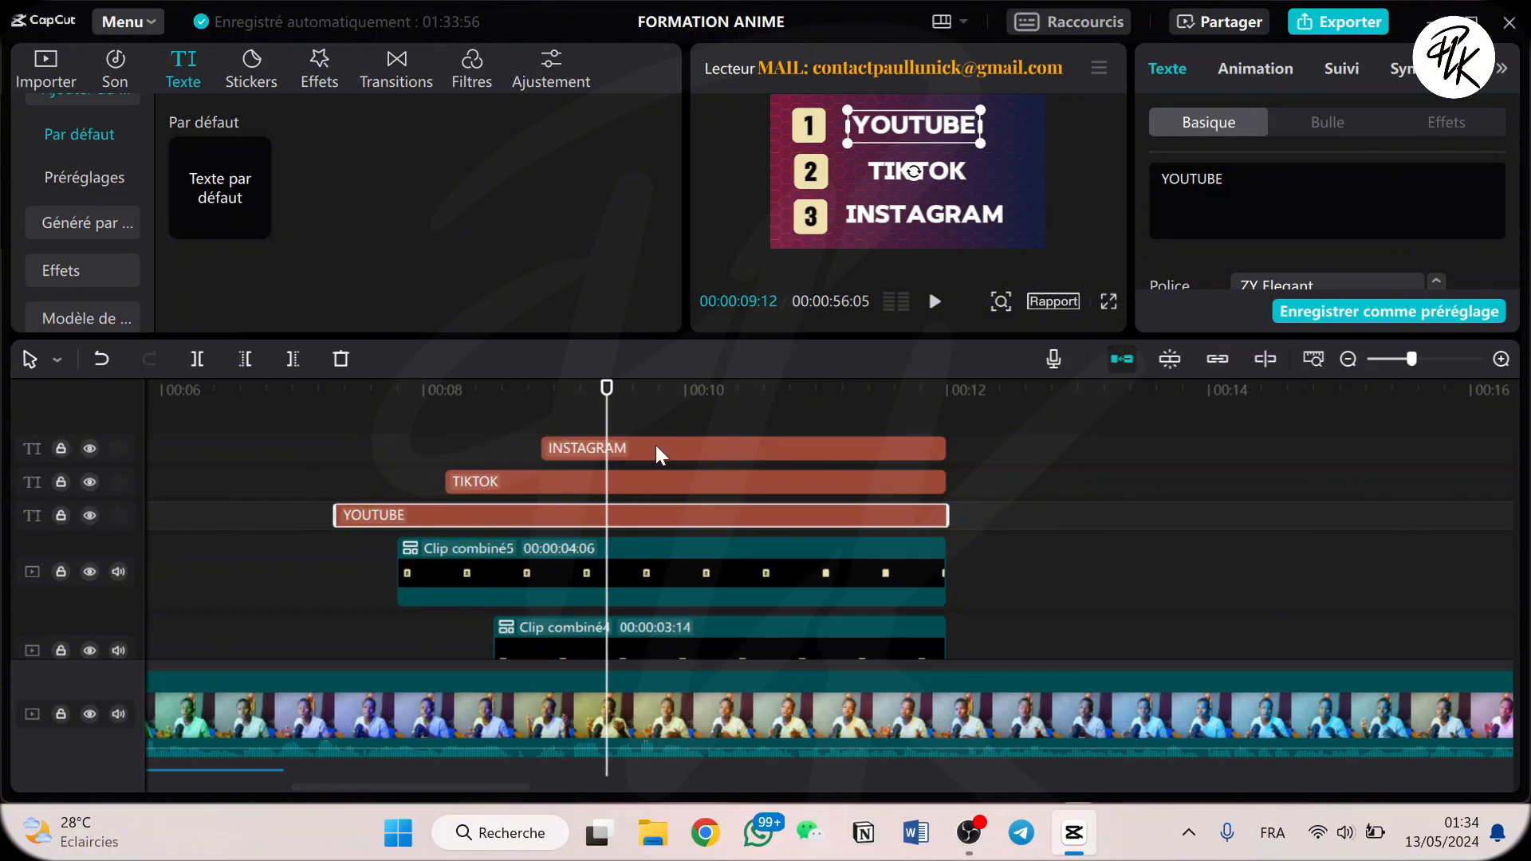
key("space")
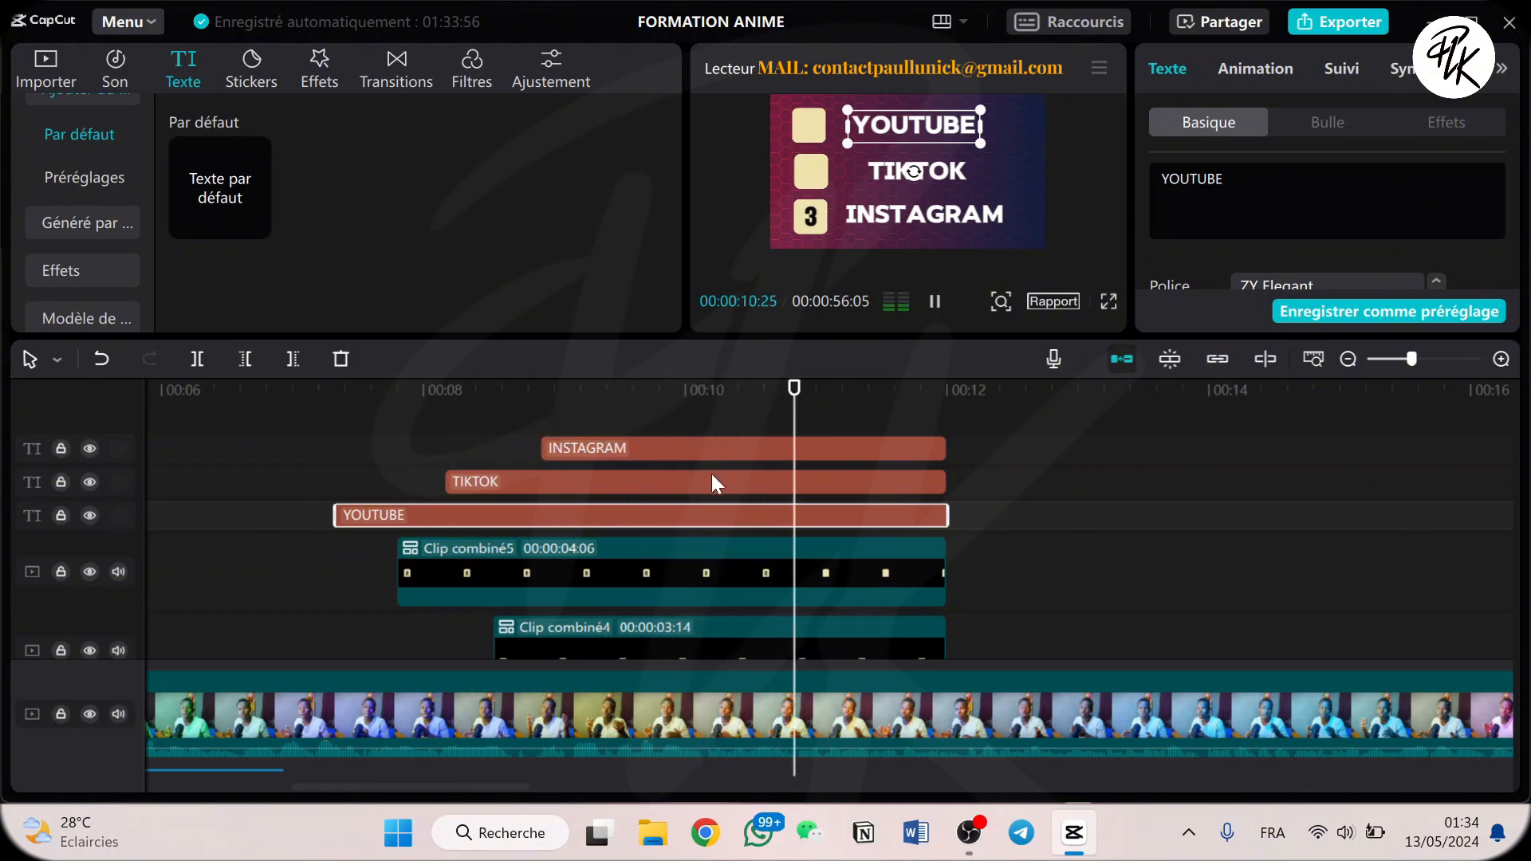
key("space")
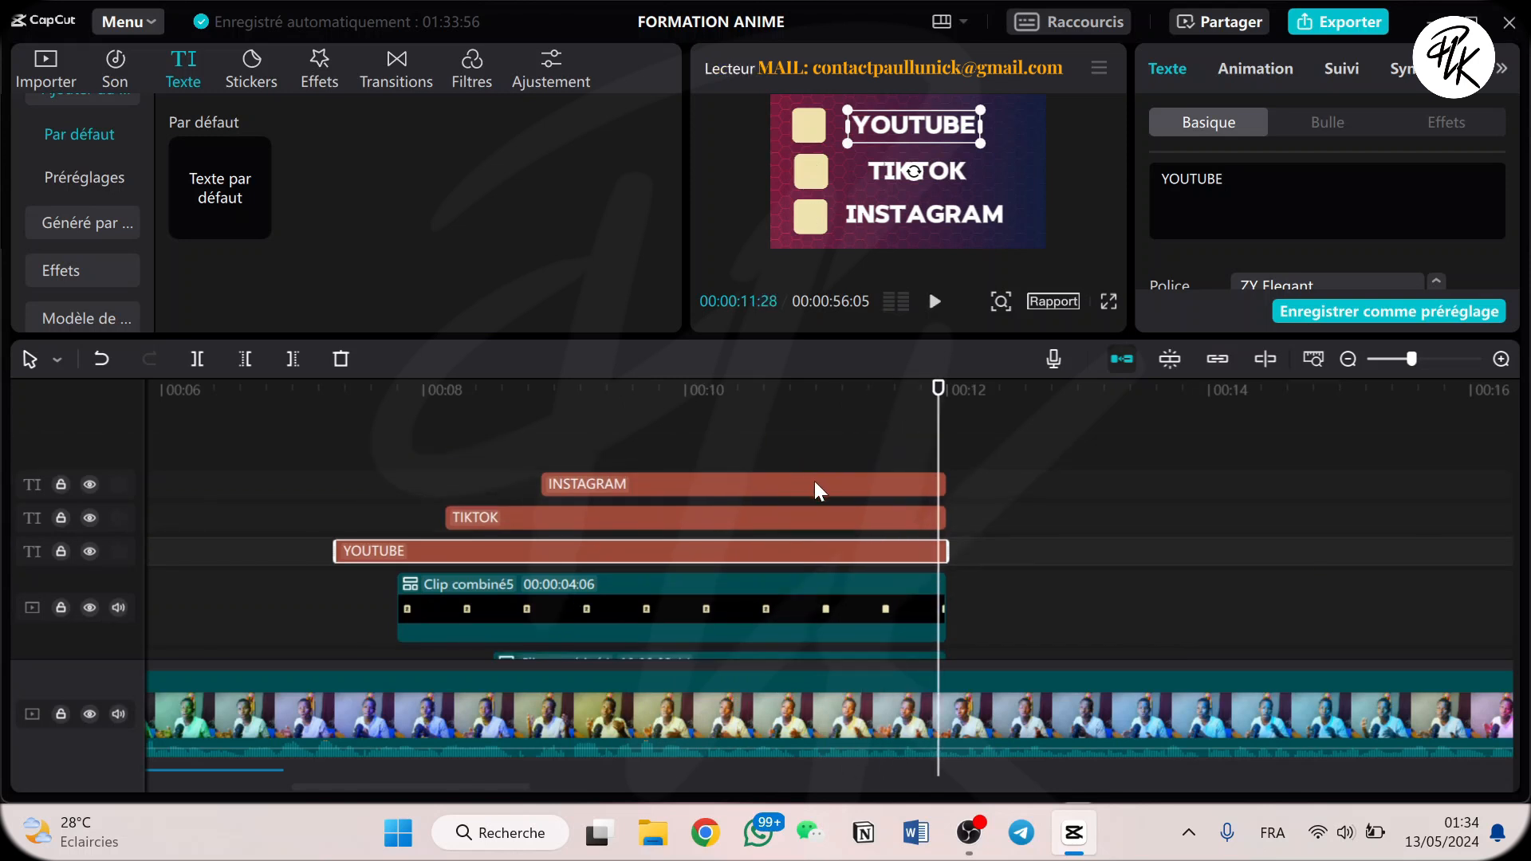
Inspect the tracks and compare the numbered boxes in the preview at 00:00:10:02 and 00:00:09:16.
scroll(815, 481, "down", 4)
scroll(815, 481, "up", 5)
scroll(815, 481, "down", 5)
scroll(787, 456, "up", 3)
left_click(695, 402)
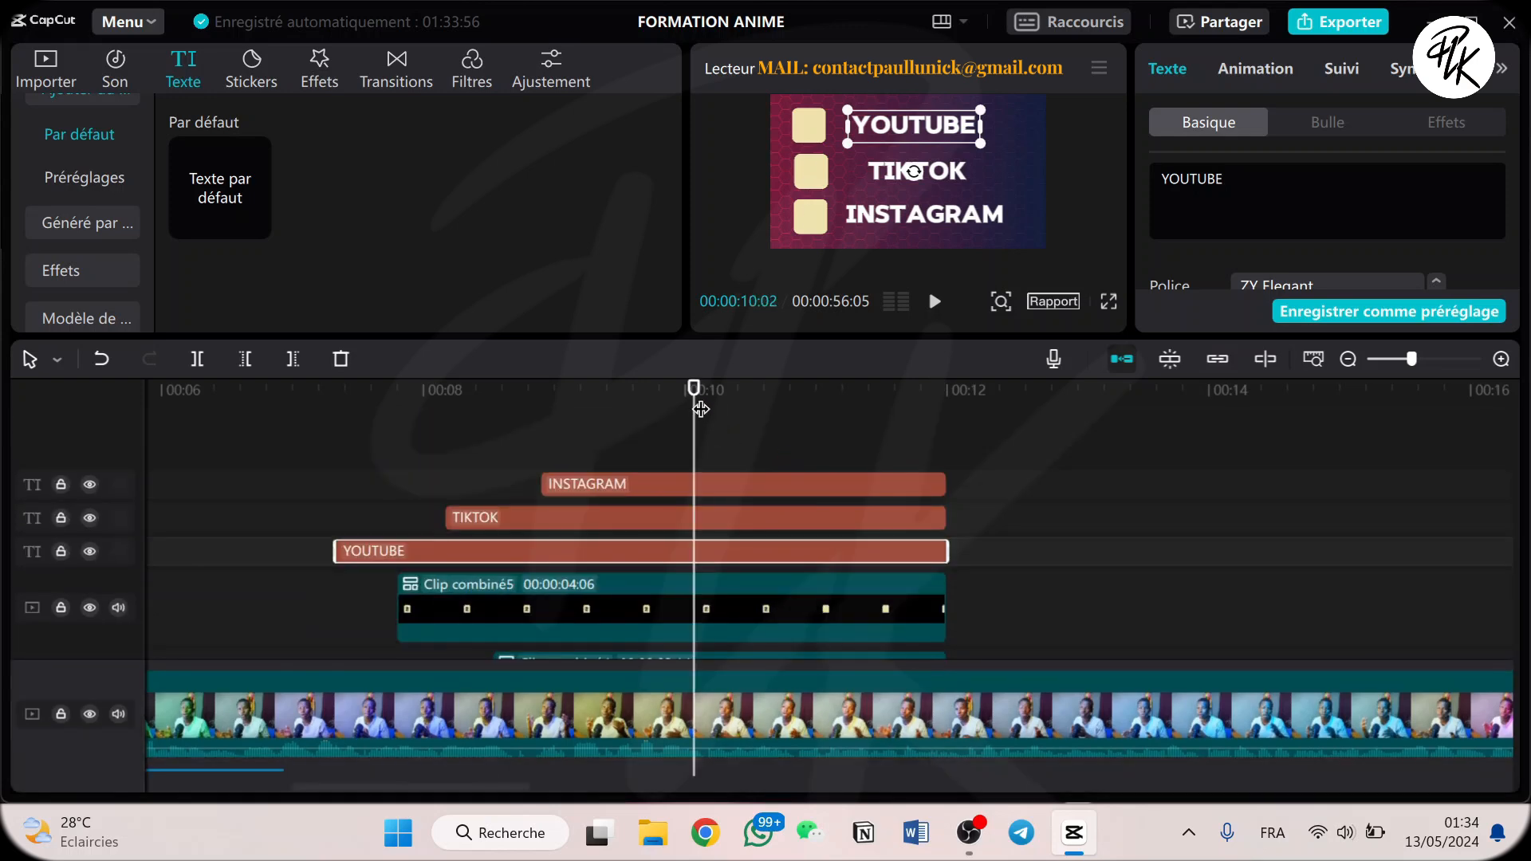
left_click(625, 393)
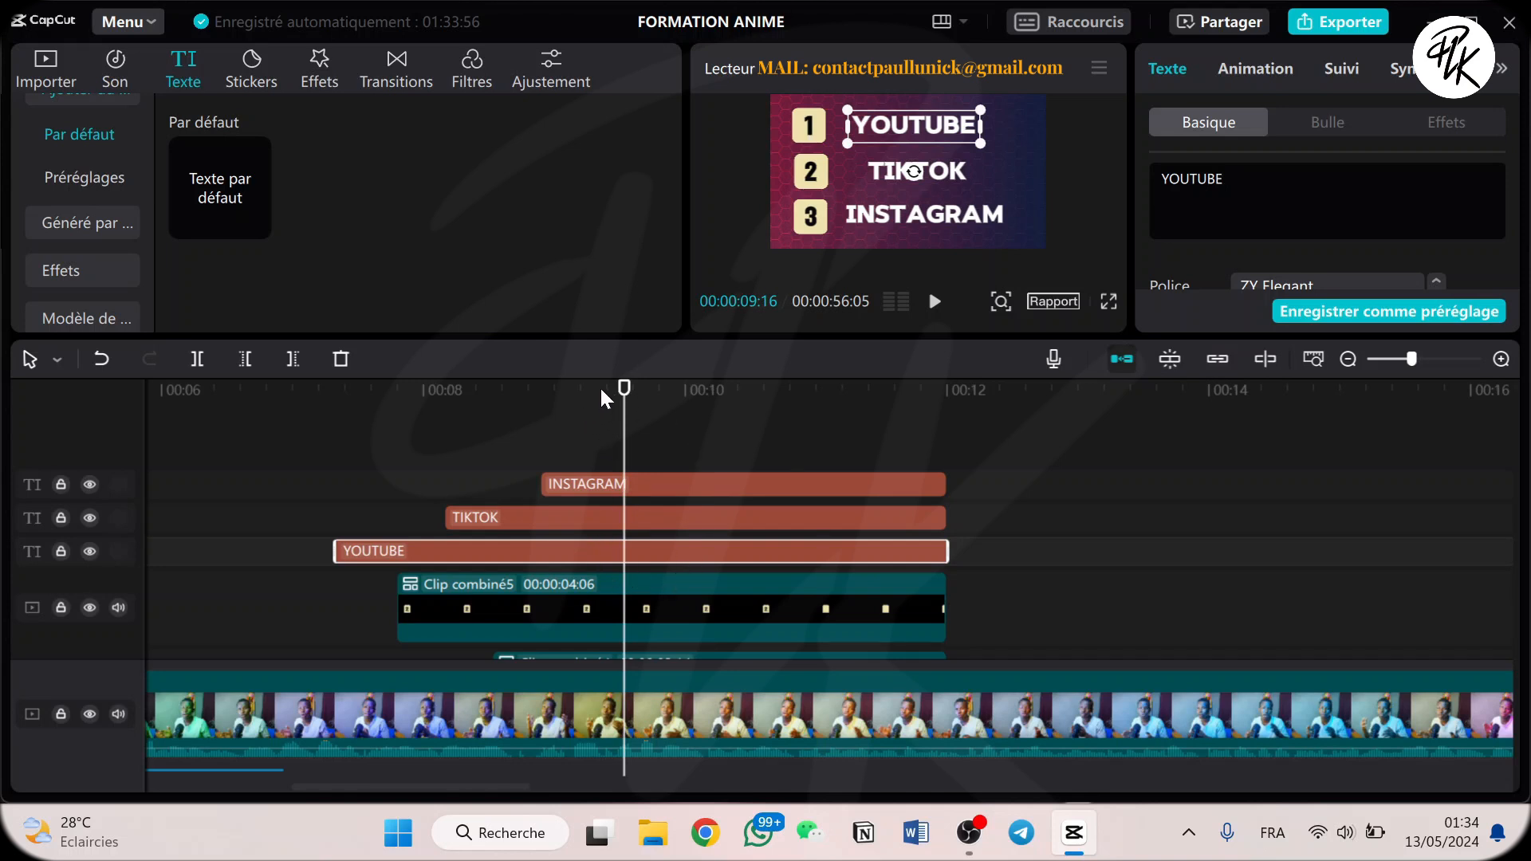
Inspect the TIKTOK and INSTAGRAM text clips, then the combined clips and background image on the tracks beneath them.
scroll(621, 472, "down", 3)
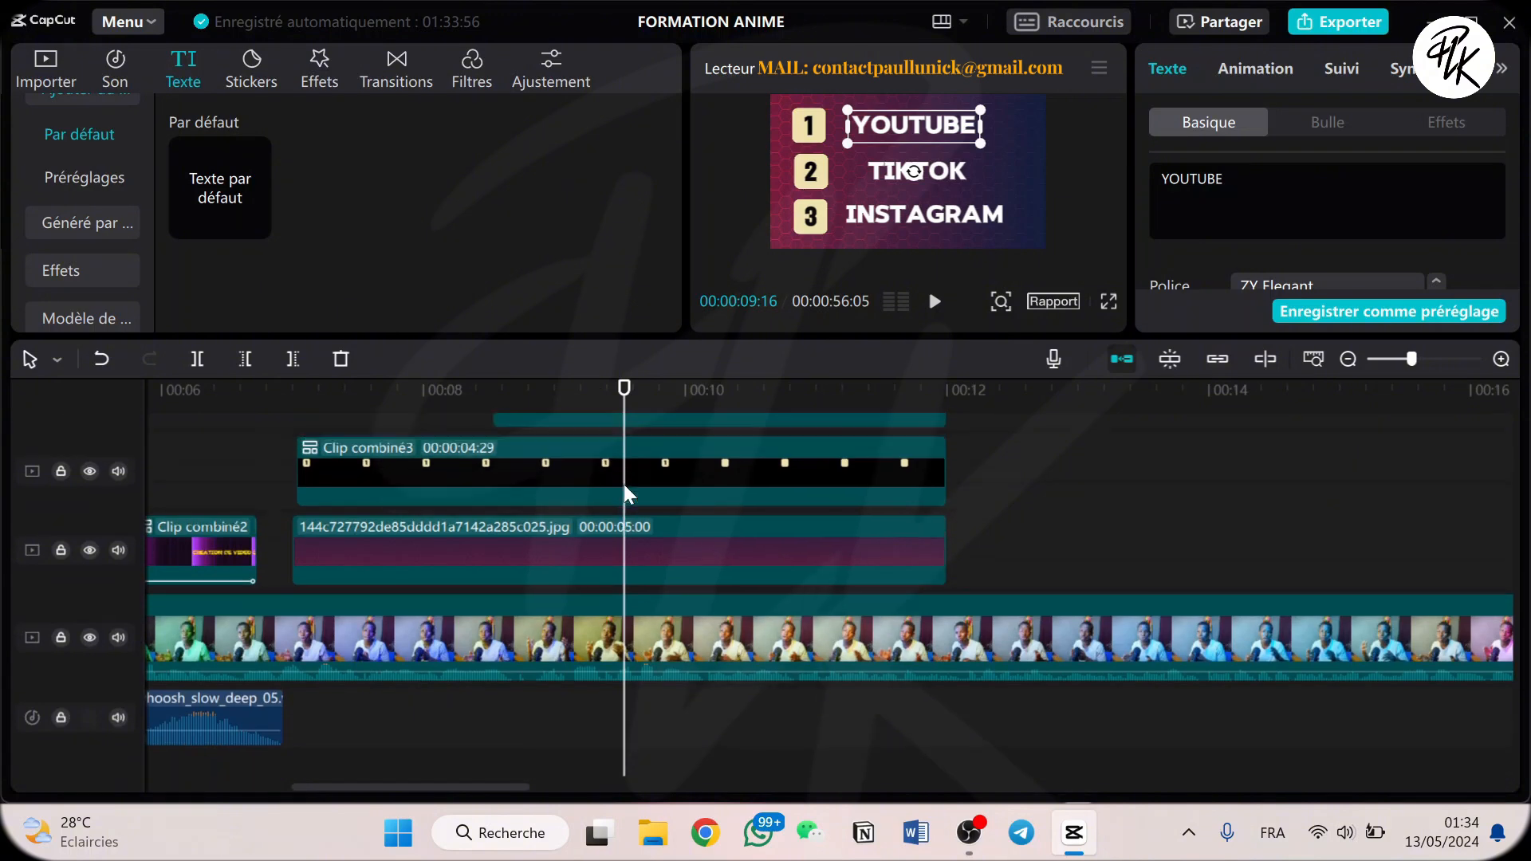
scroll(623, 485, "up", 5)
left_click(625, 472)
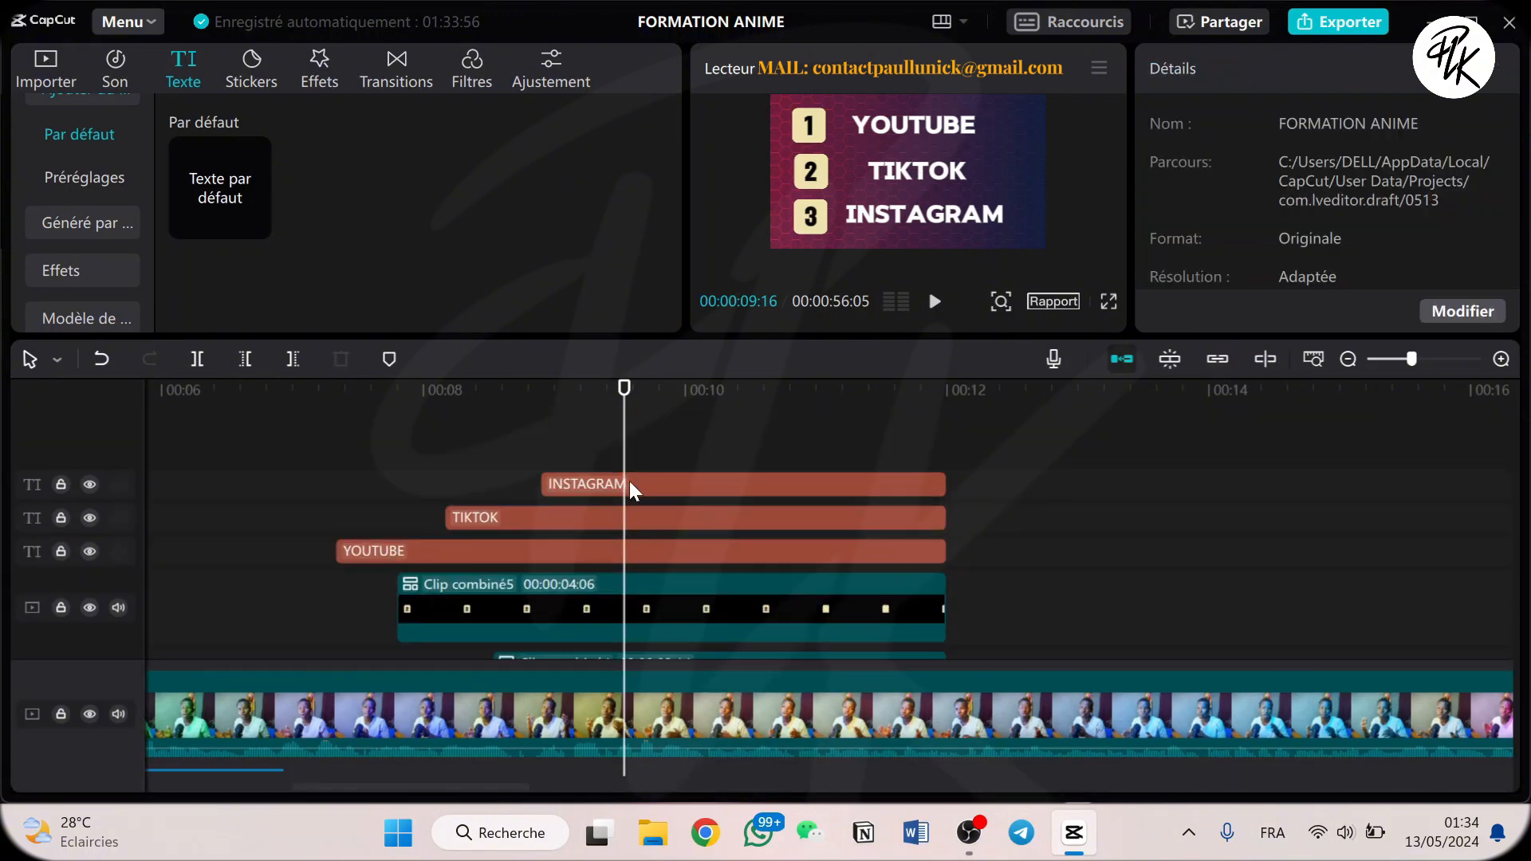
left_click(630, 485)
left_click(648, 527)
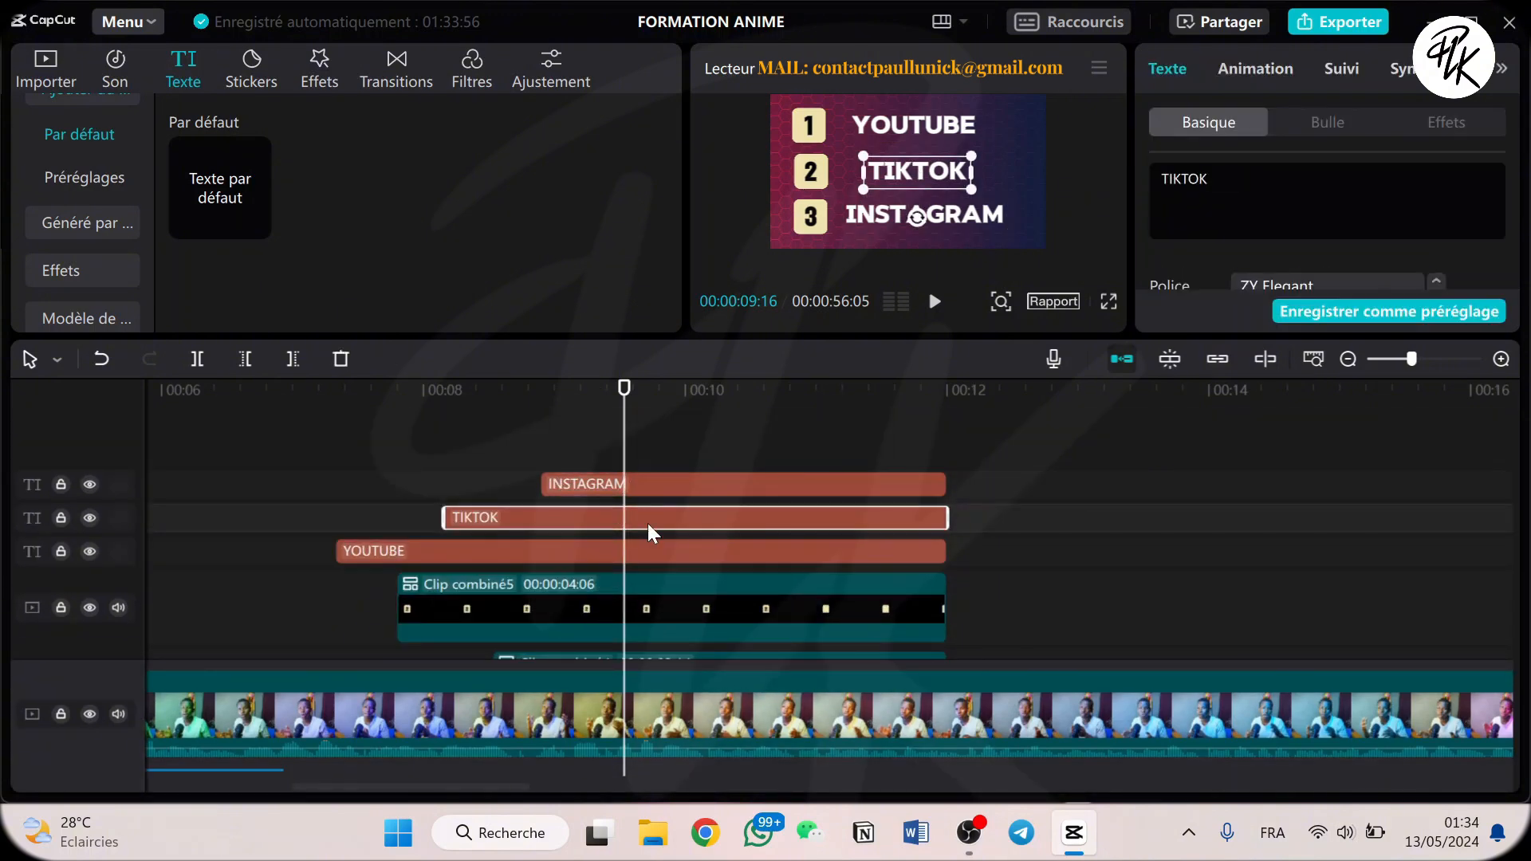
left_click(662, 485)
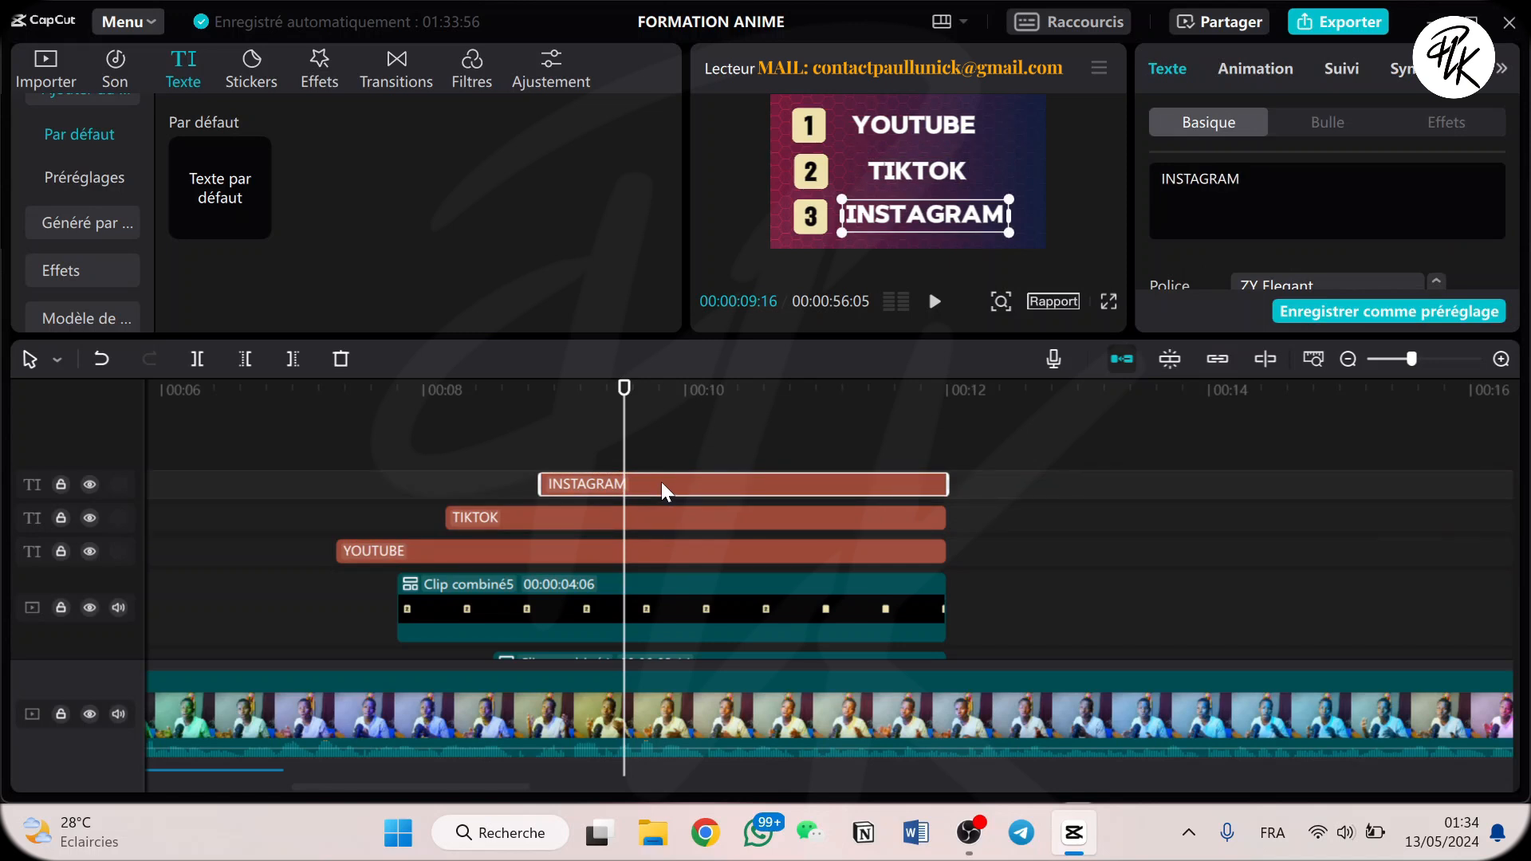
scroll(612, 543, "down", 5)
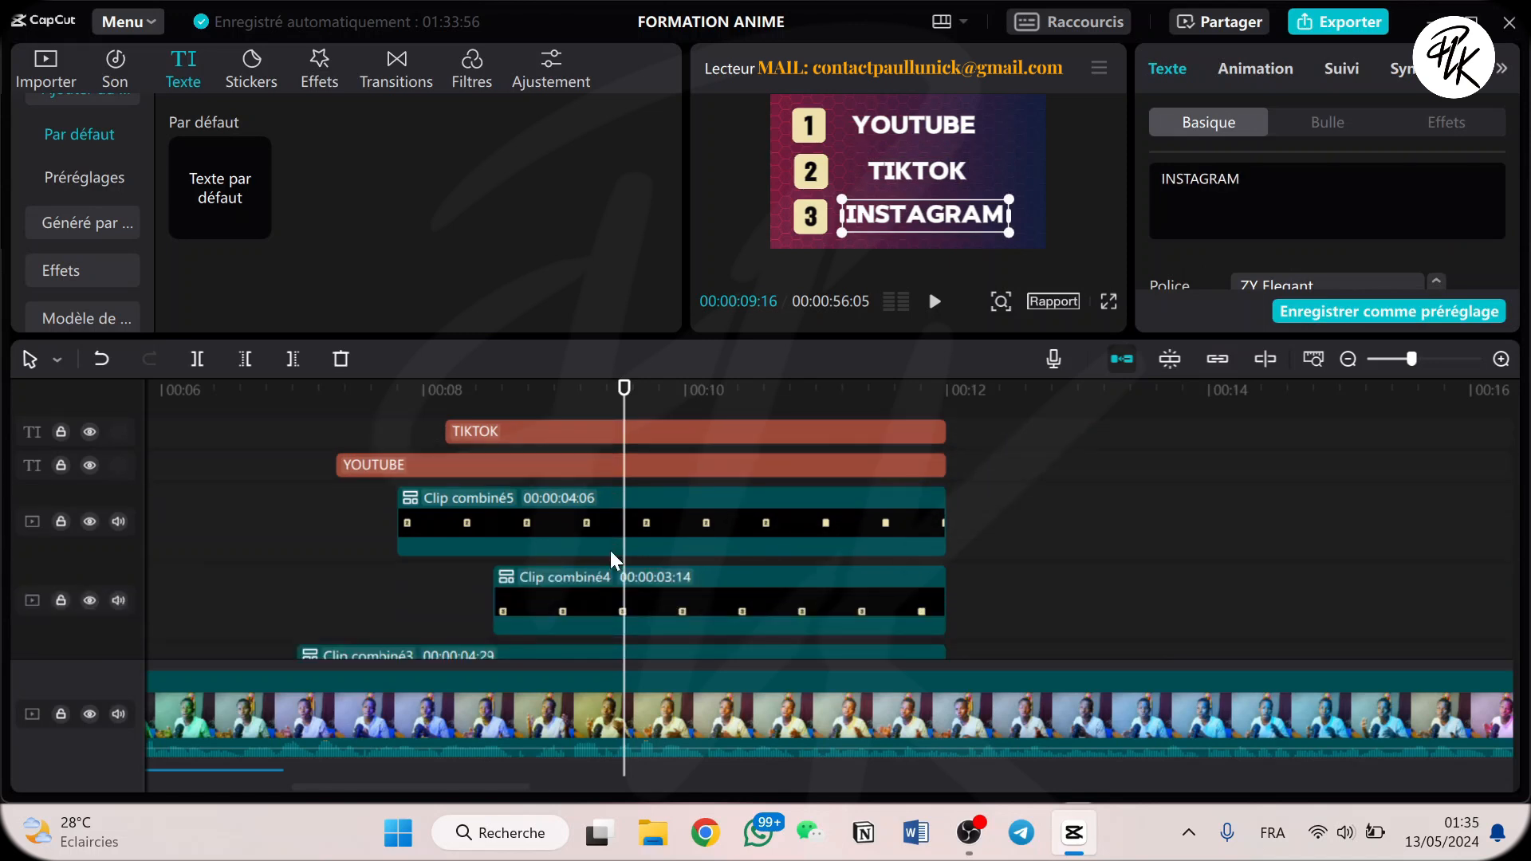
Play the numbered list animation from 00:00:07:02 to 00:00:09:17 and look over its number, text and background tracks.
left_click_drag(525, 384, 301, 399)
scroll(627, 517, "up", 3)
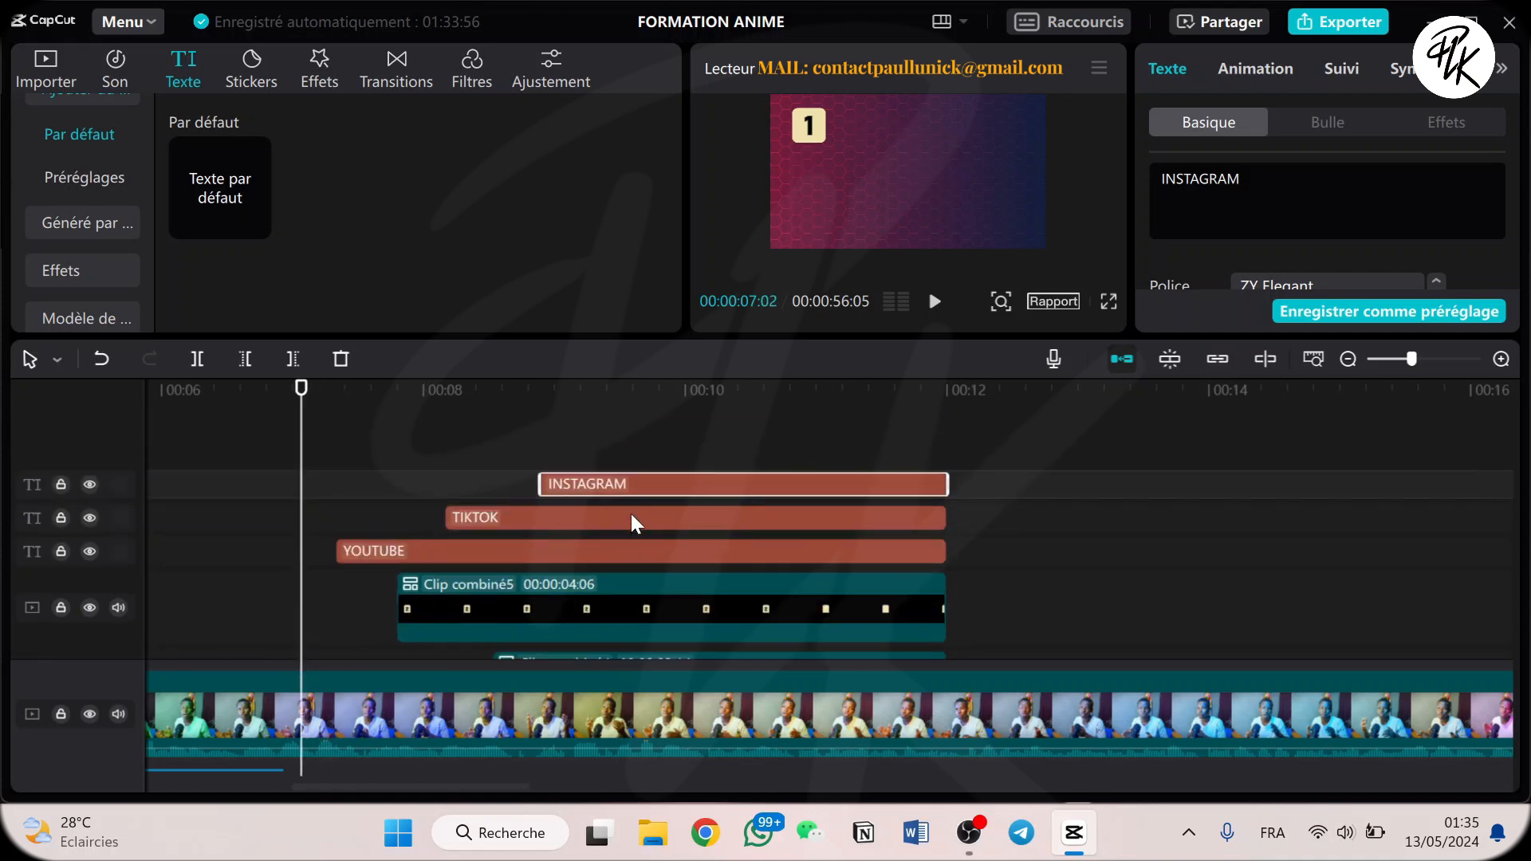
scroll(630, 512, "down", 5)
scroll(516, 470, "down", 1)
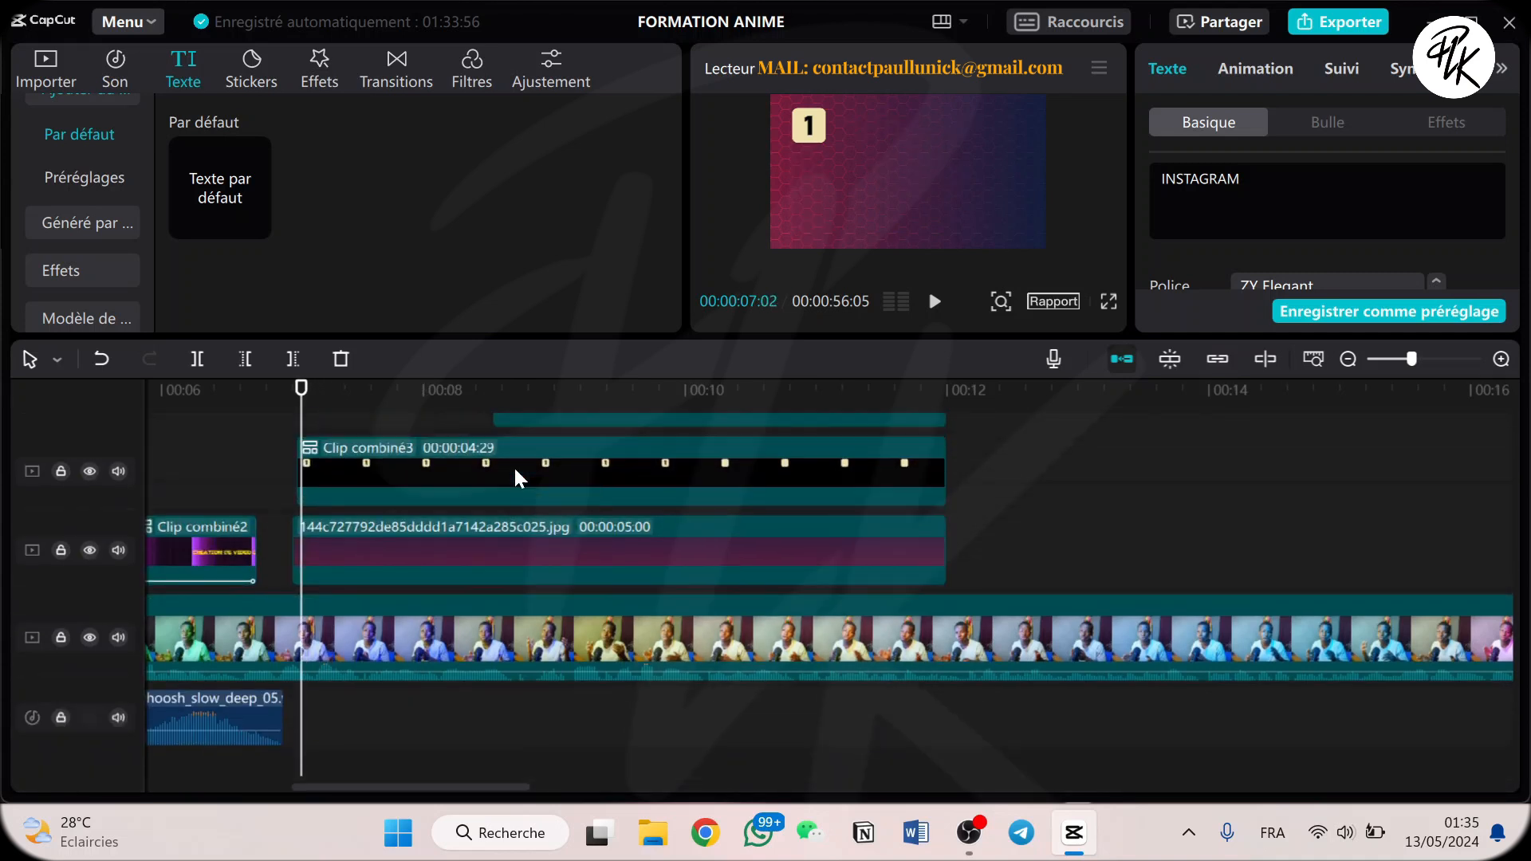
scroll(514, 471, "up", 2)
scroll(501, 468, "down", 1)
scroll(500, 467, "up", 1)
key("space")
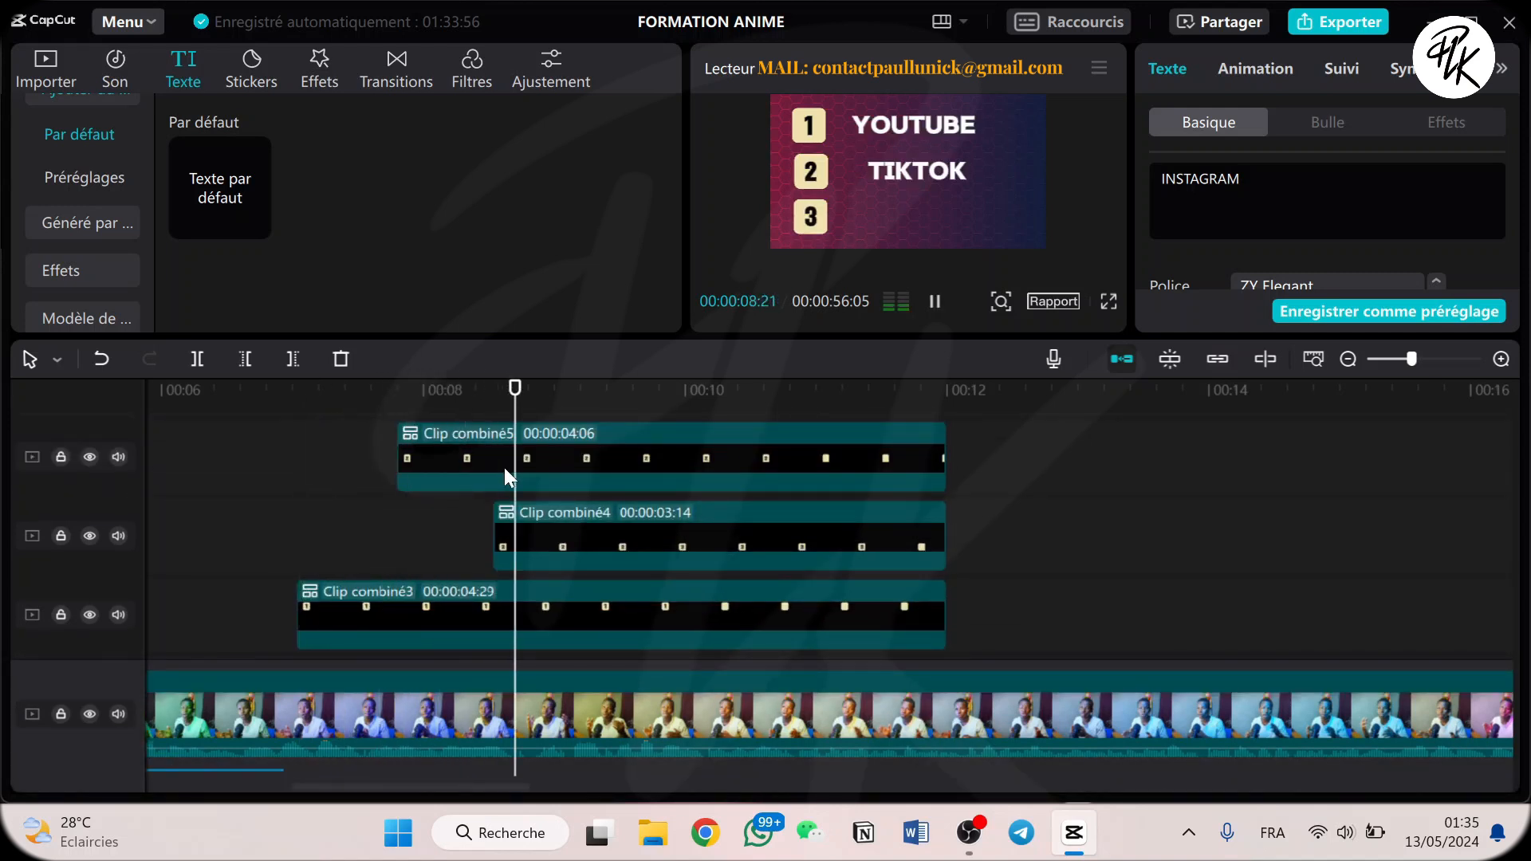
key("space")
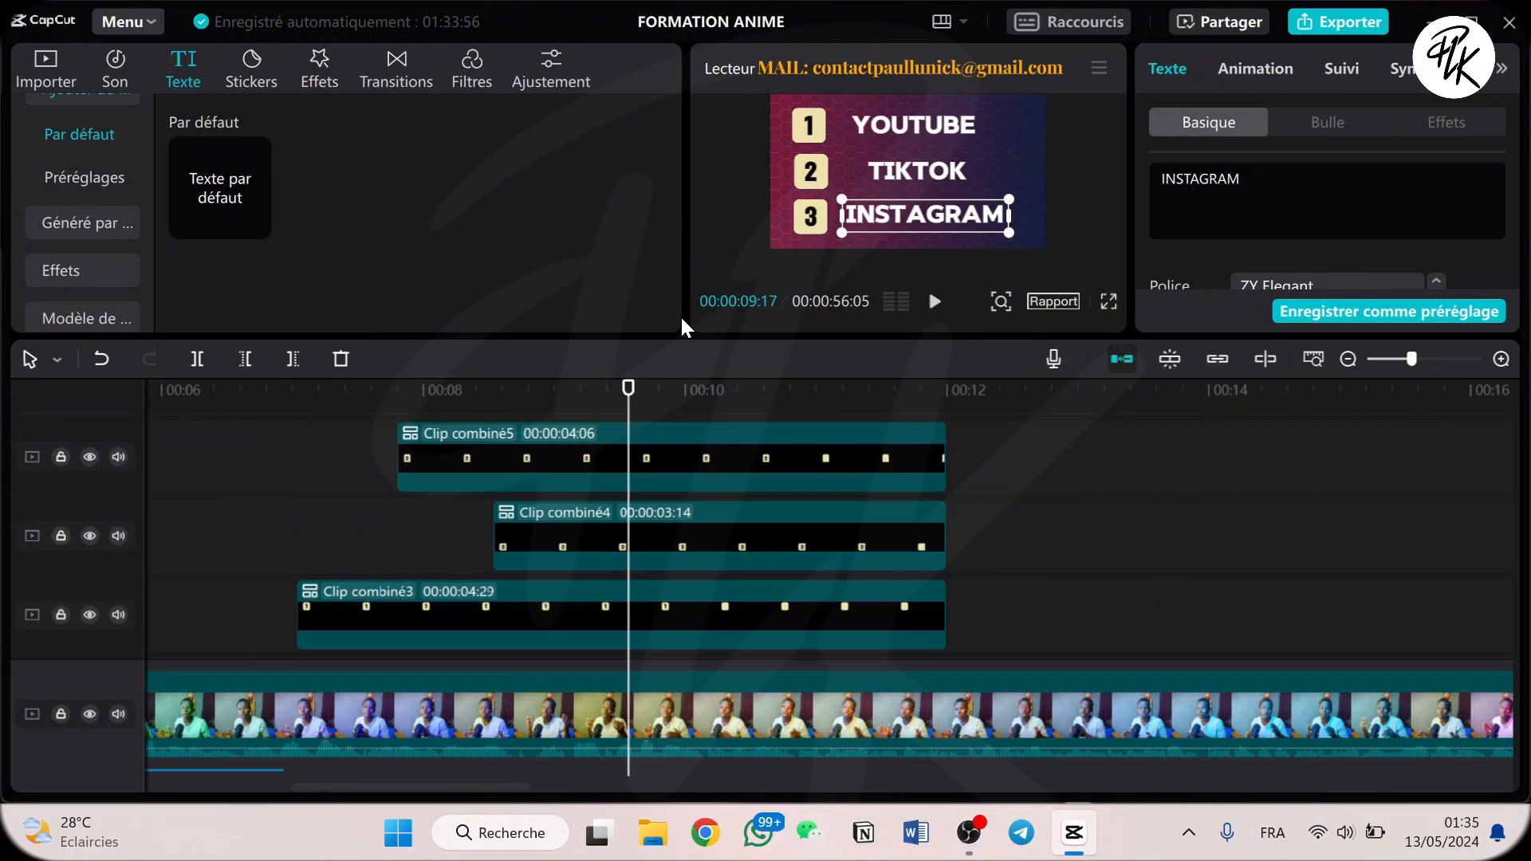
scroll(608, 463, "down", 4)
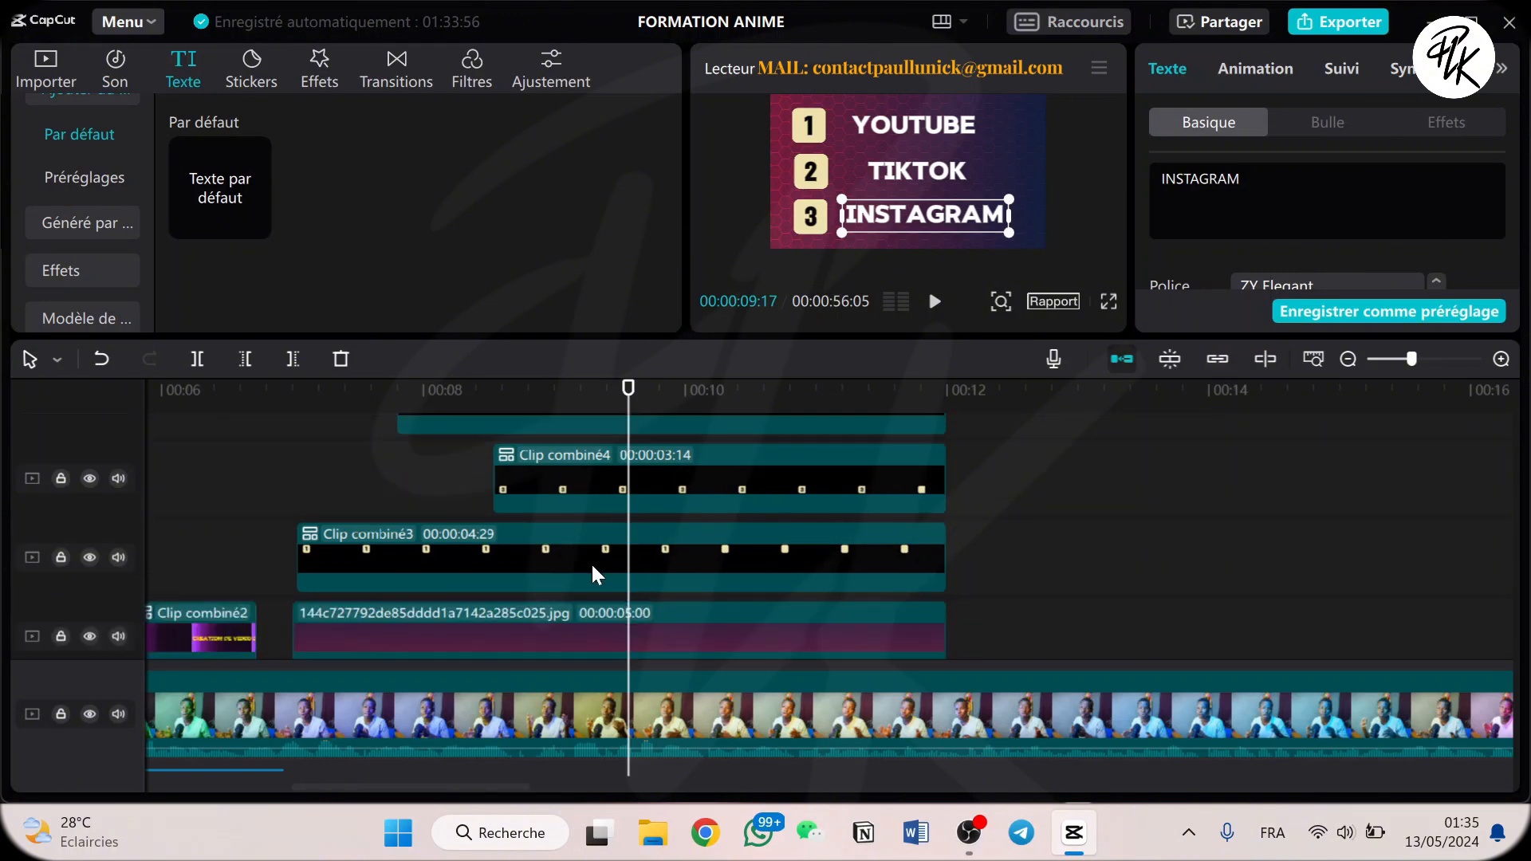
scroll(595, 552, "up", 3)
scroll(595, 552, "up", 2)
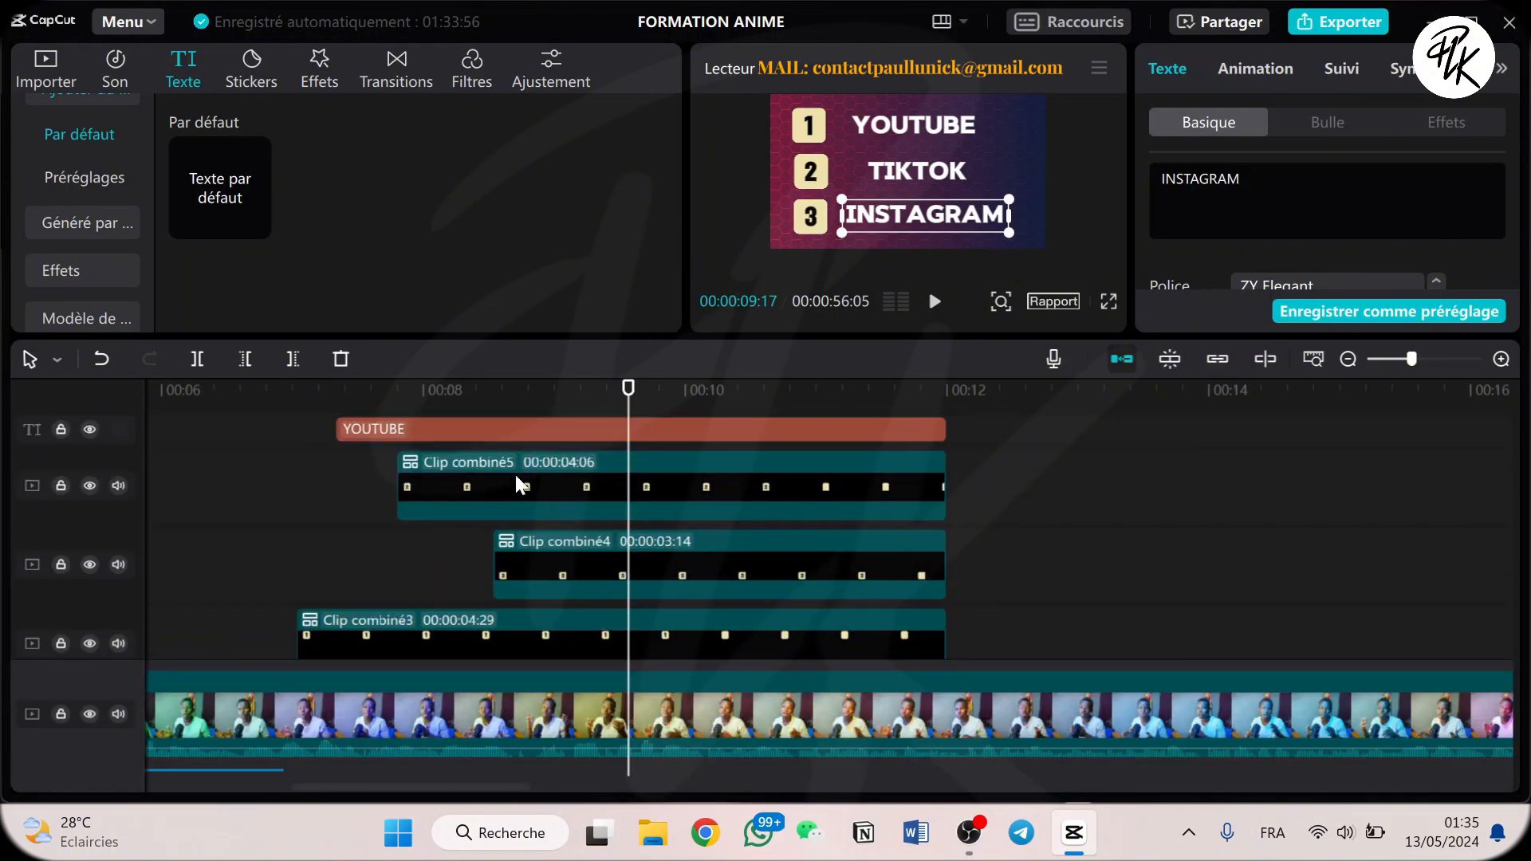
Move the playhead past the end of the numbered list to 00:00:13:13 and review the earlier combined clips and sound effects.
left_click_drag(511, 394, 1298, 420)
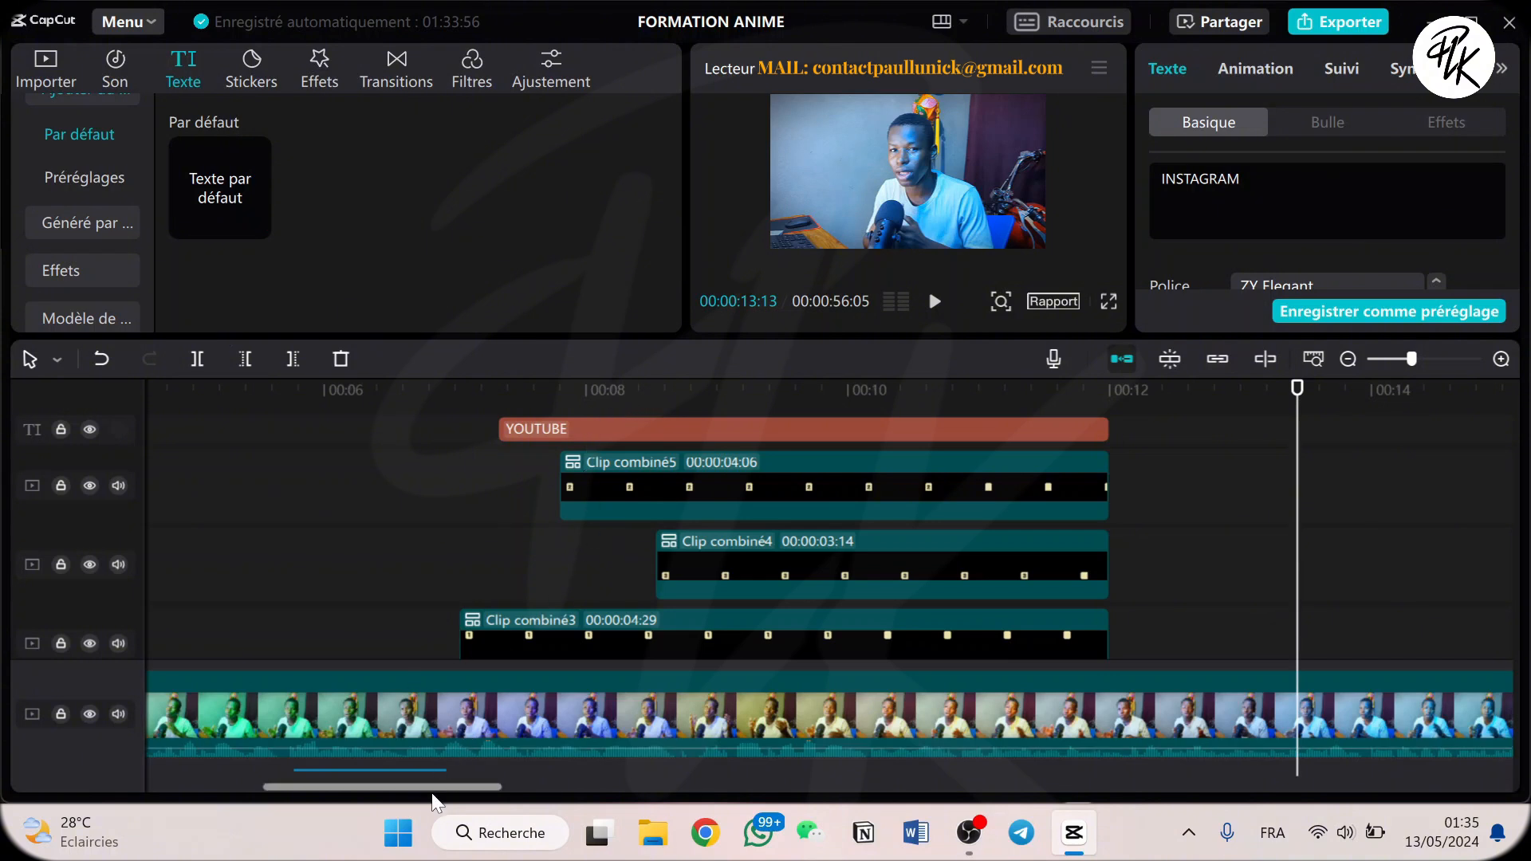
left_click_drag(433, 794, 239, 805)
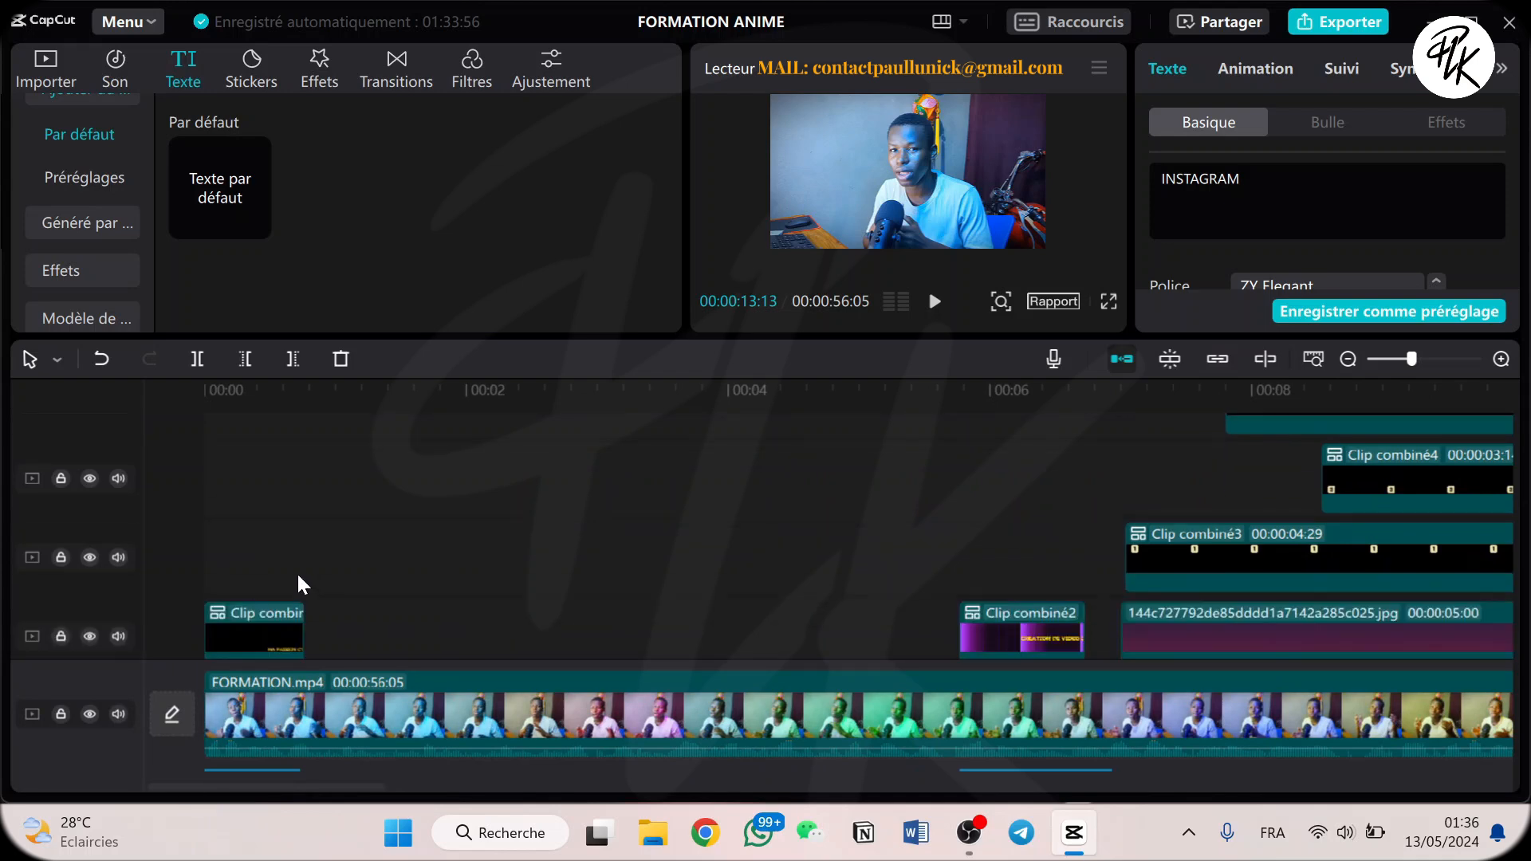
scroll(297, 572, "down", 3)
scroll(317, 555, "down", 2)
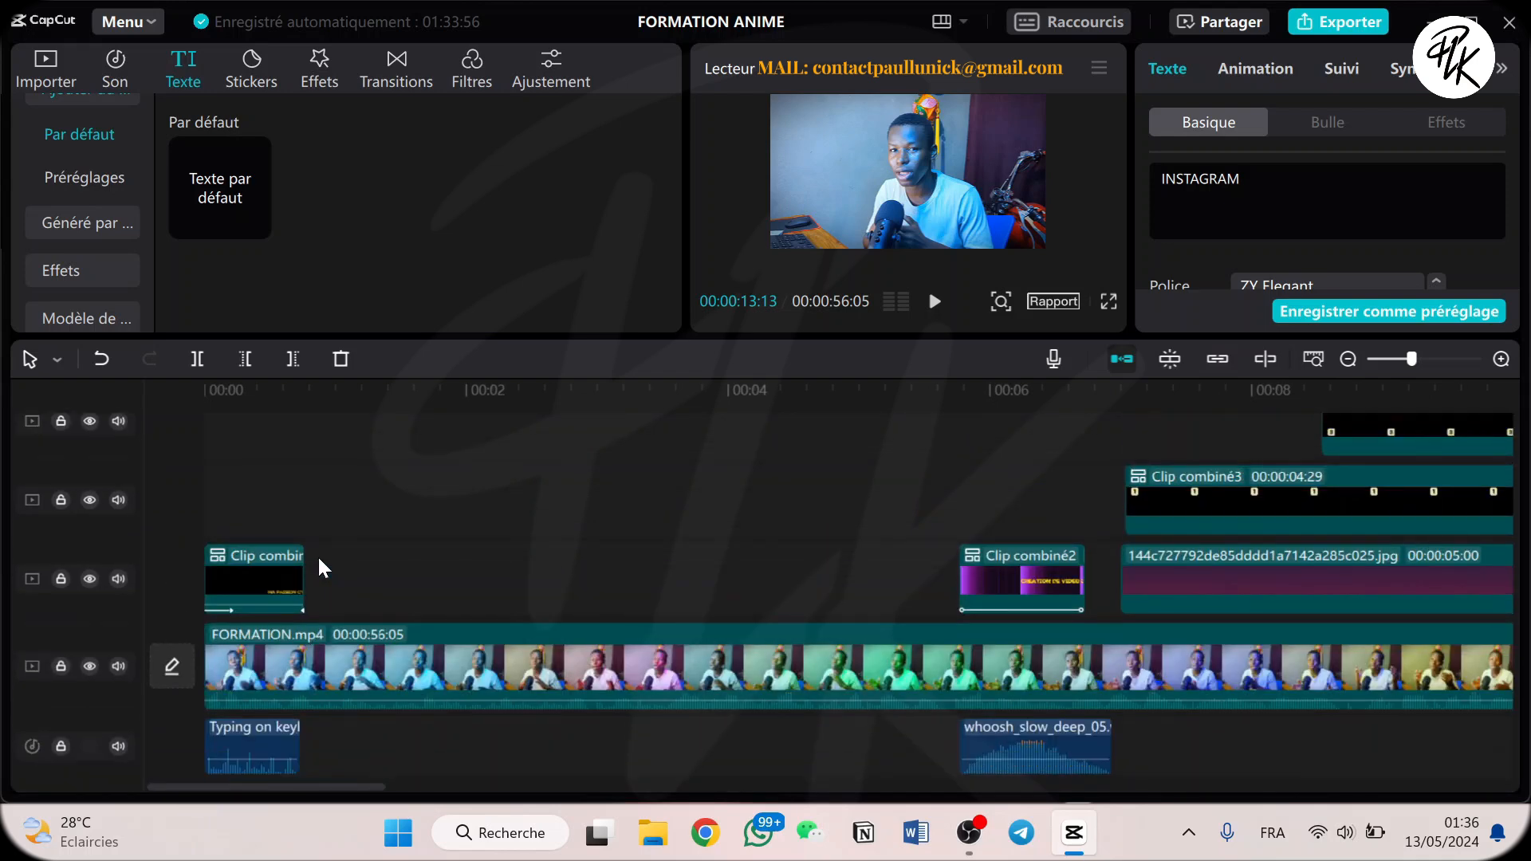
left_click_drag(297, 787, 589, 792)
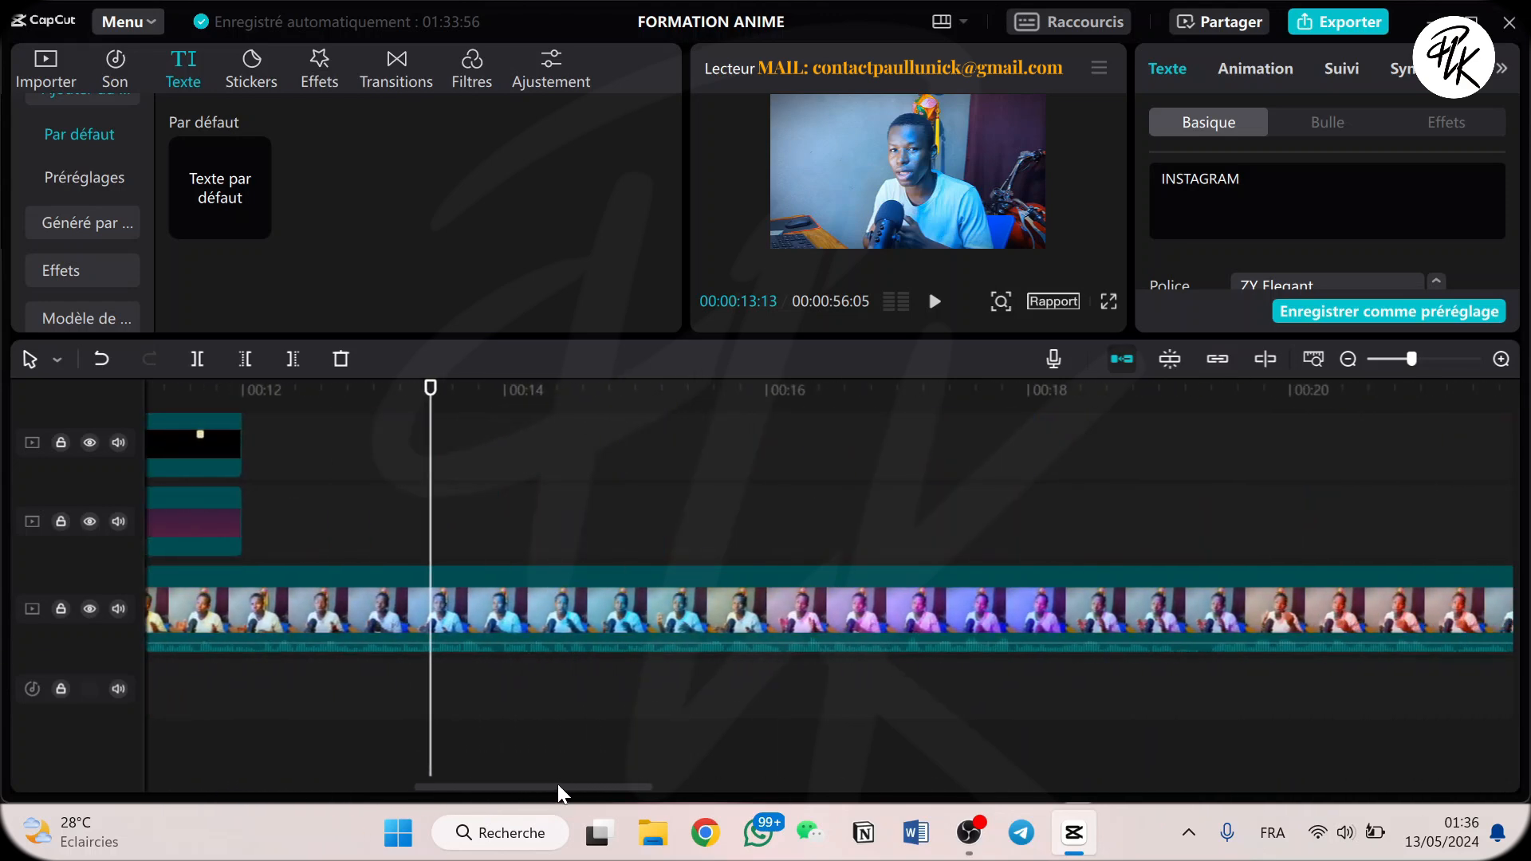
scroll(109, 242, "up", 1)
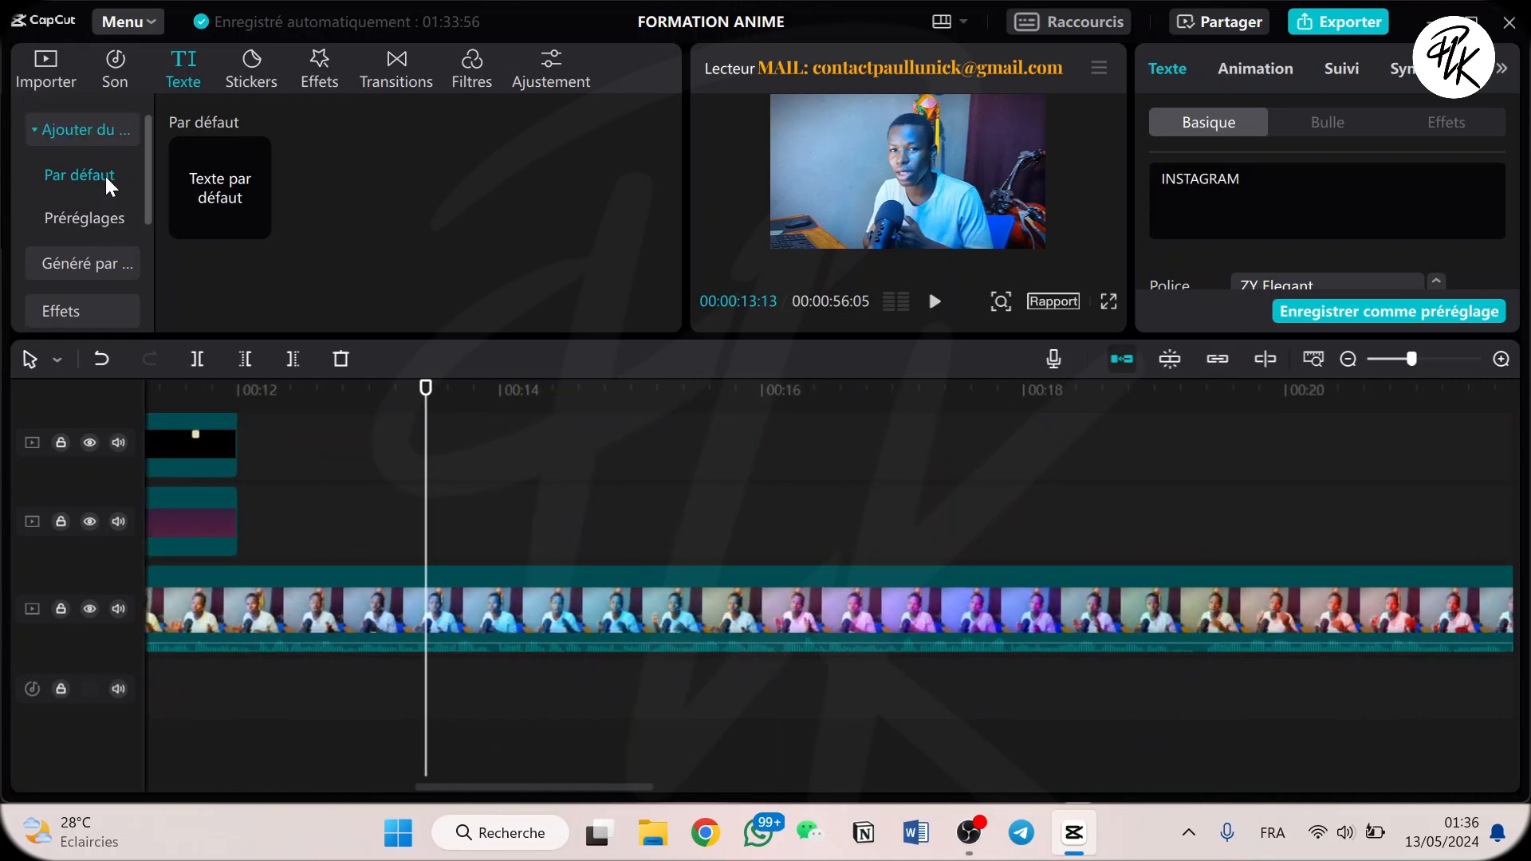
scroll(102, 200, "down", 2)
scroll(80, 200, "up", 2)
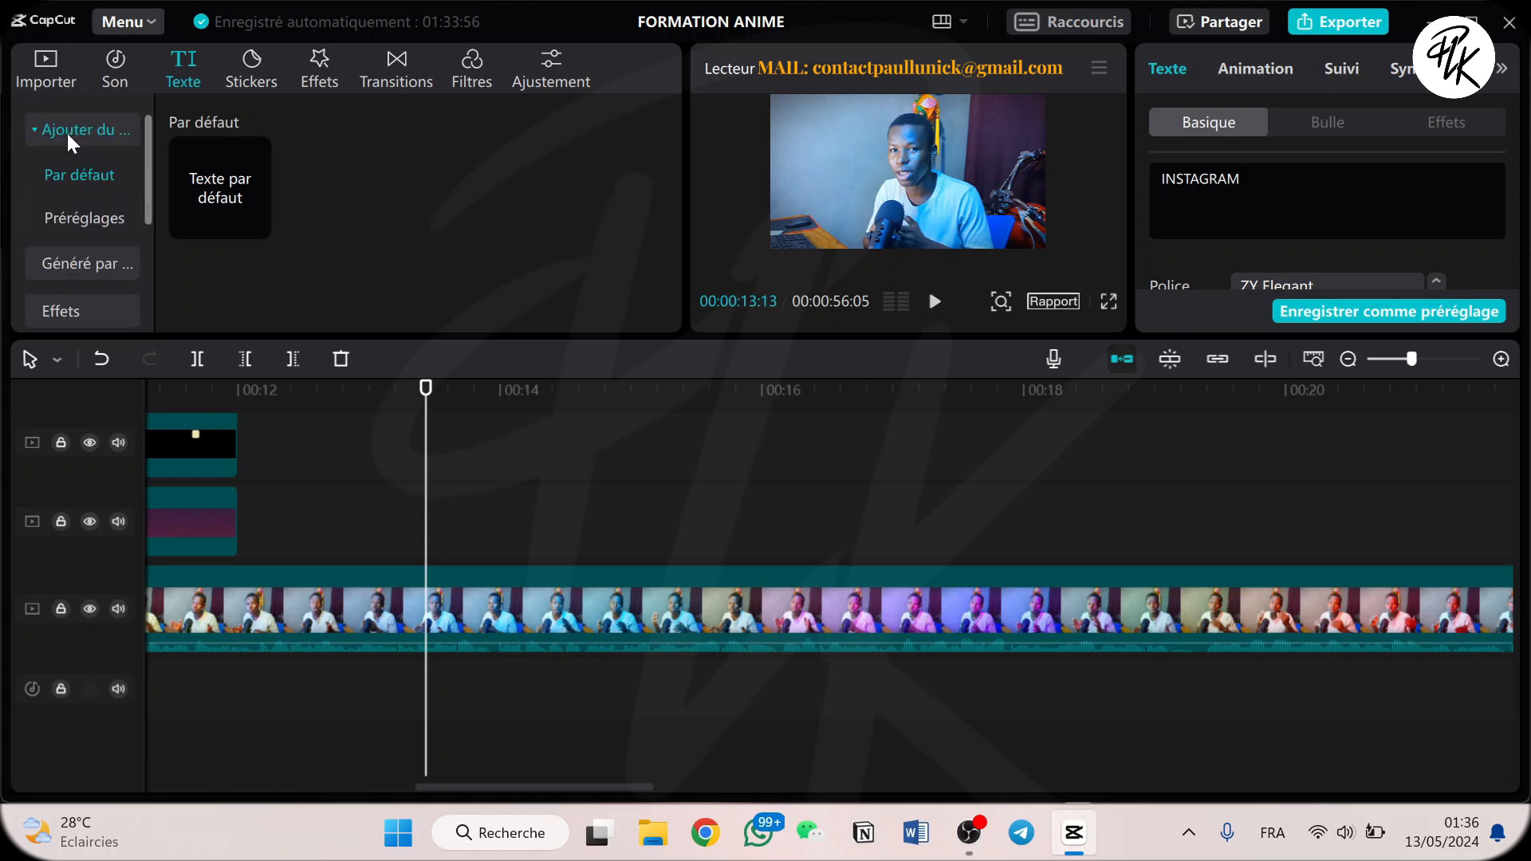
Place the black clip from the Tendance stock resources on the track above the main video, starting at about 00:00:13:11.
left_click(47, 74)
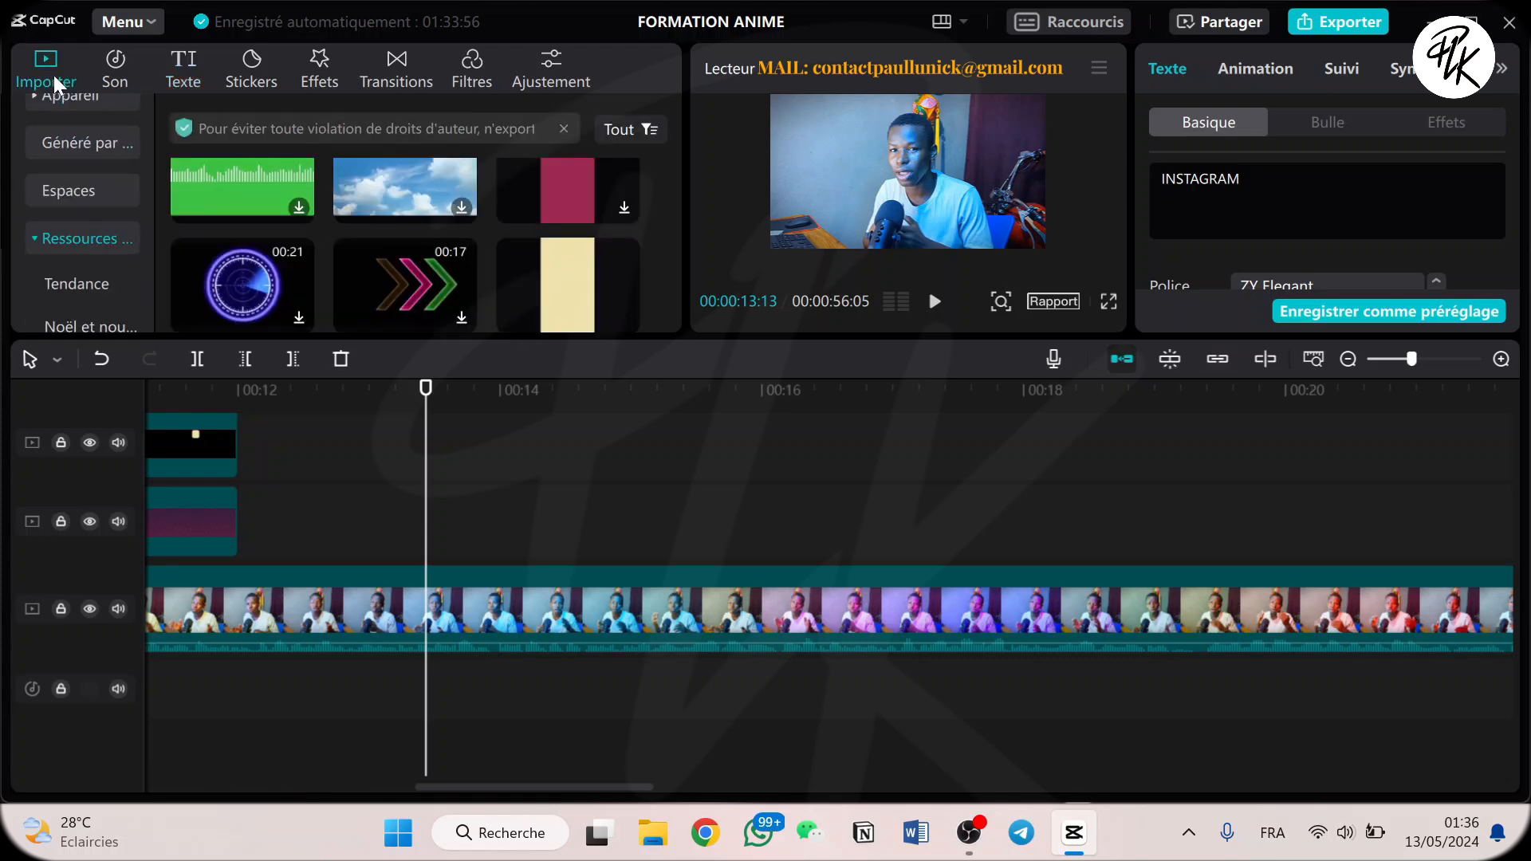
left_click(83, 244)
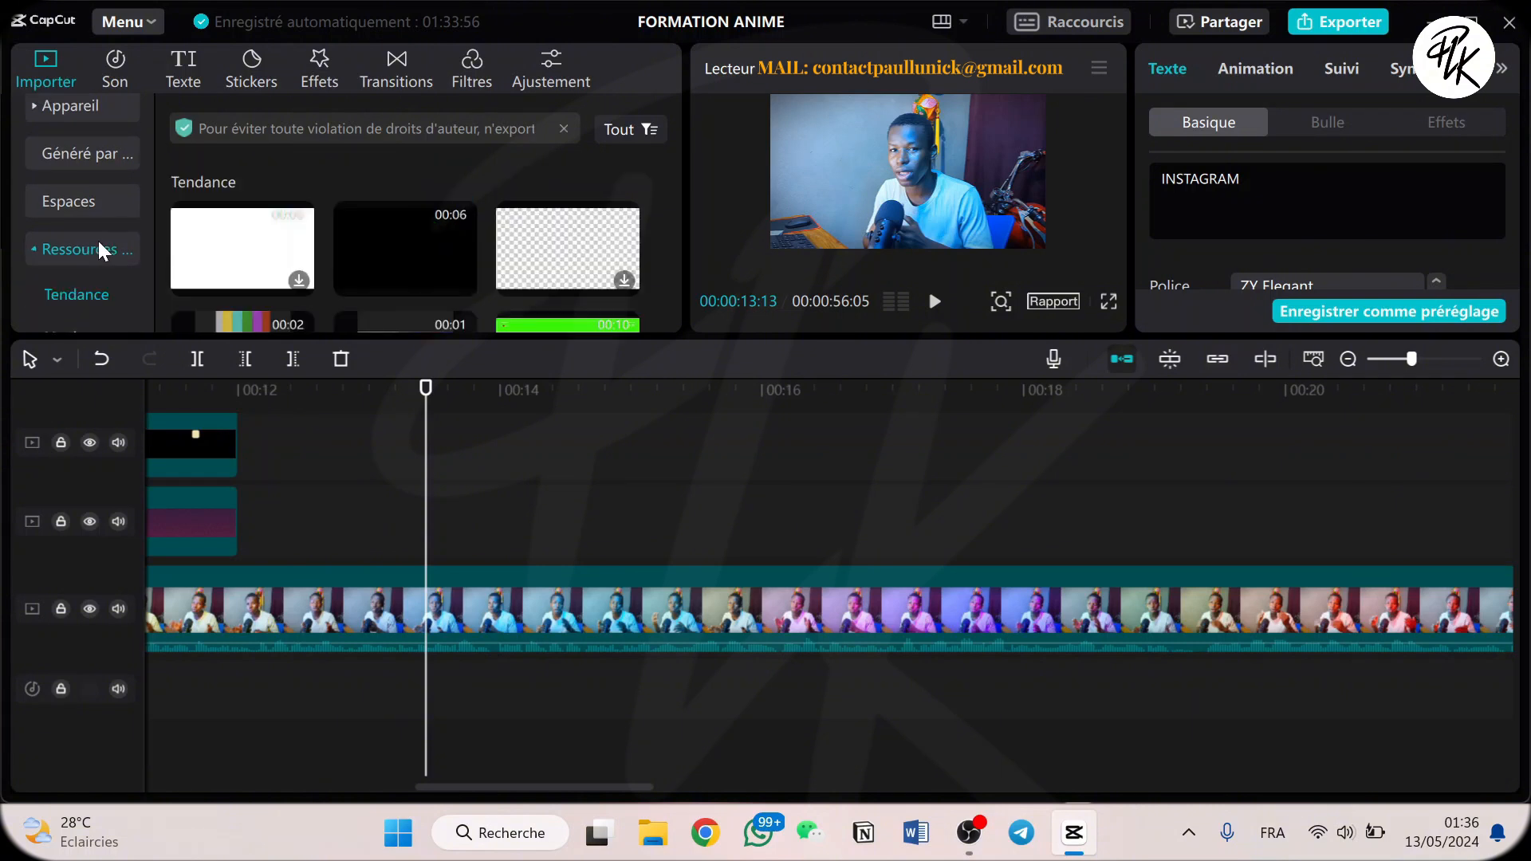
scroll(101, 250, "down", 2)
mouse_move(364, 251)
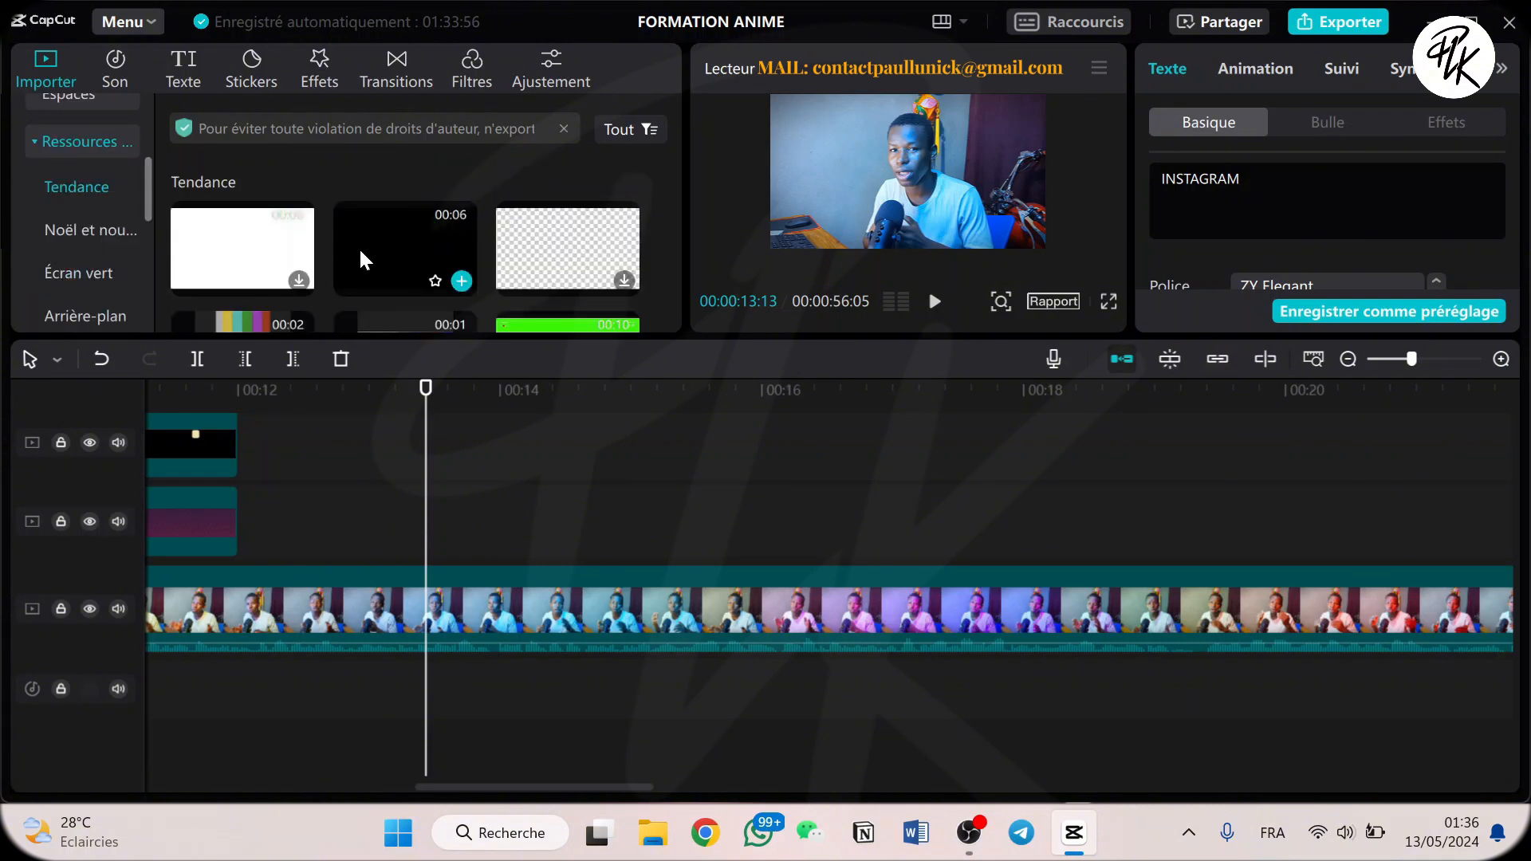
left_click(451, 281)
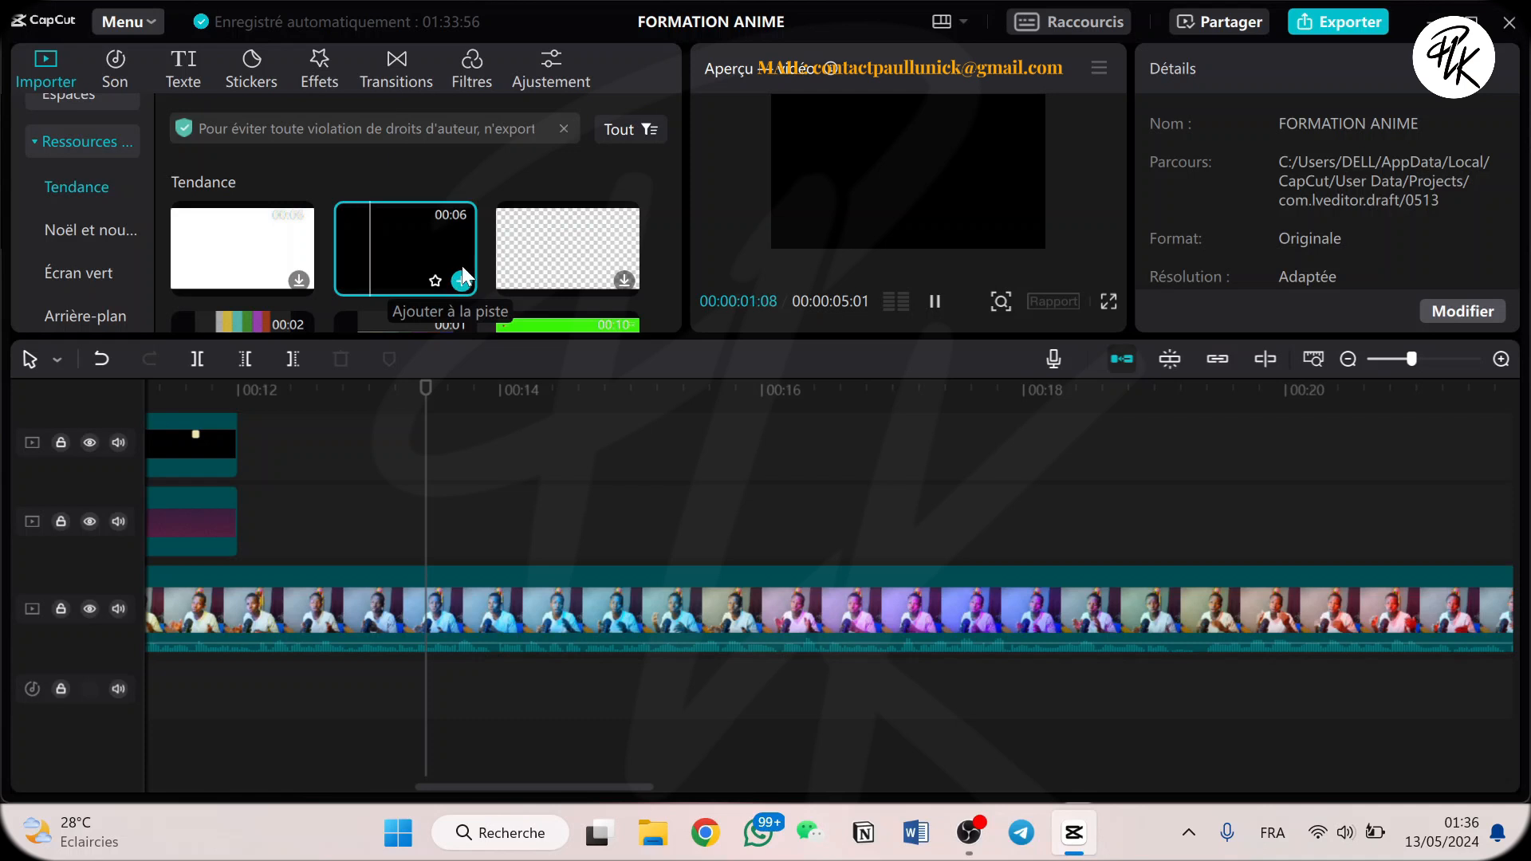
left_click_drag(453, 280, 414, 520)
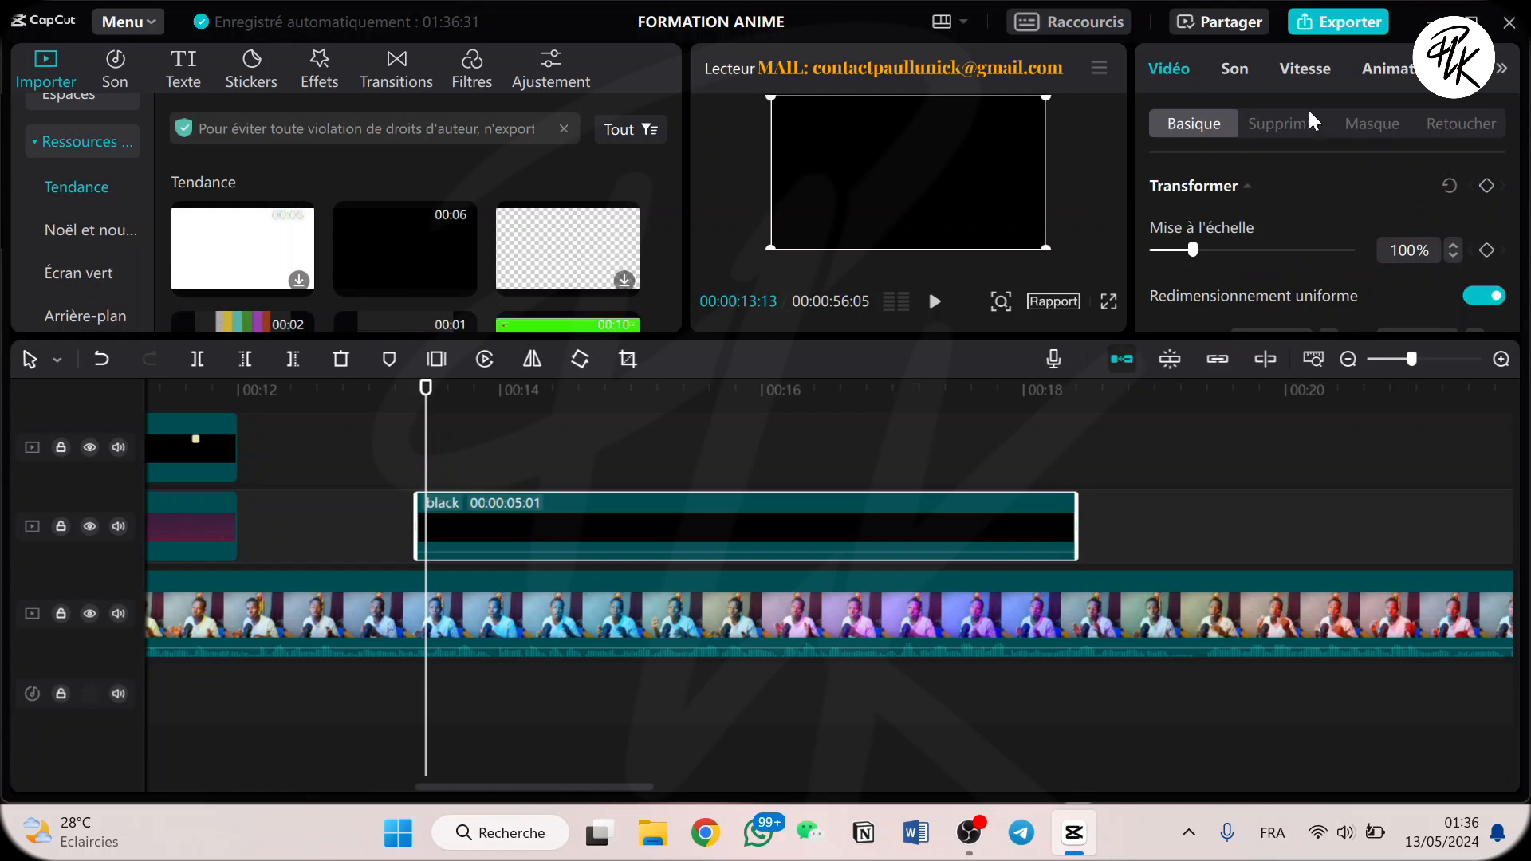
Apply a Horizontal mask to the black clip, flip it to darken the lower part of the frame, and feather its edge.
left_click(1378, 126)
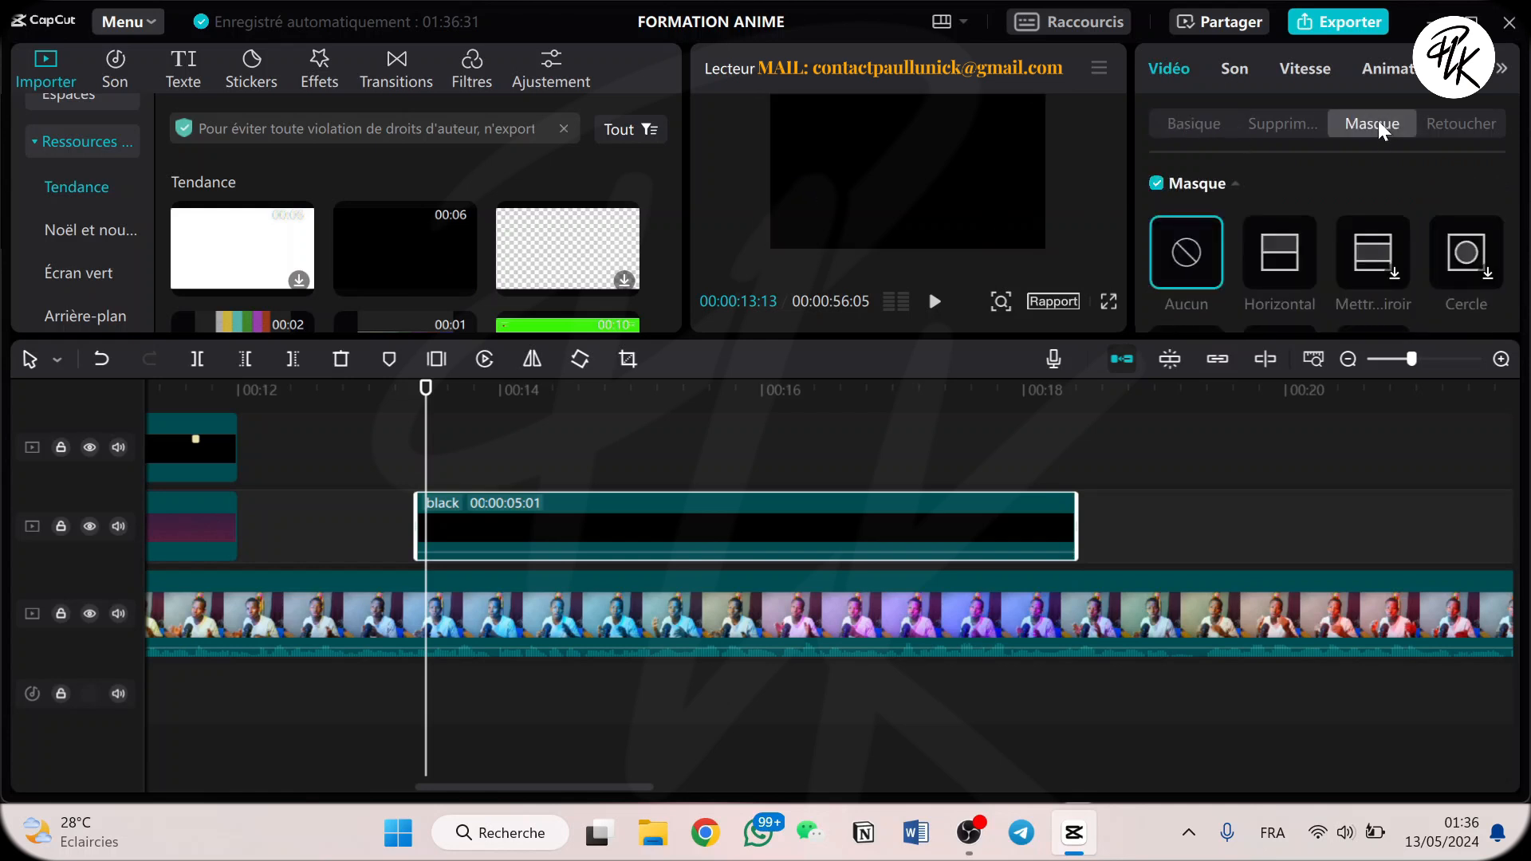
left_click(1288, 254)
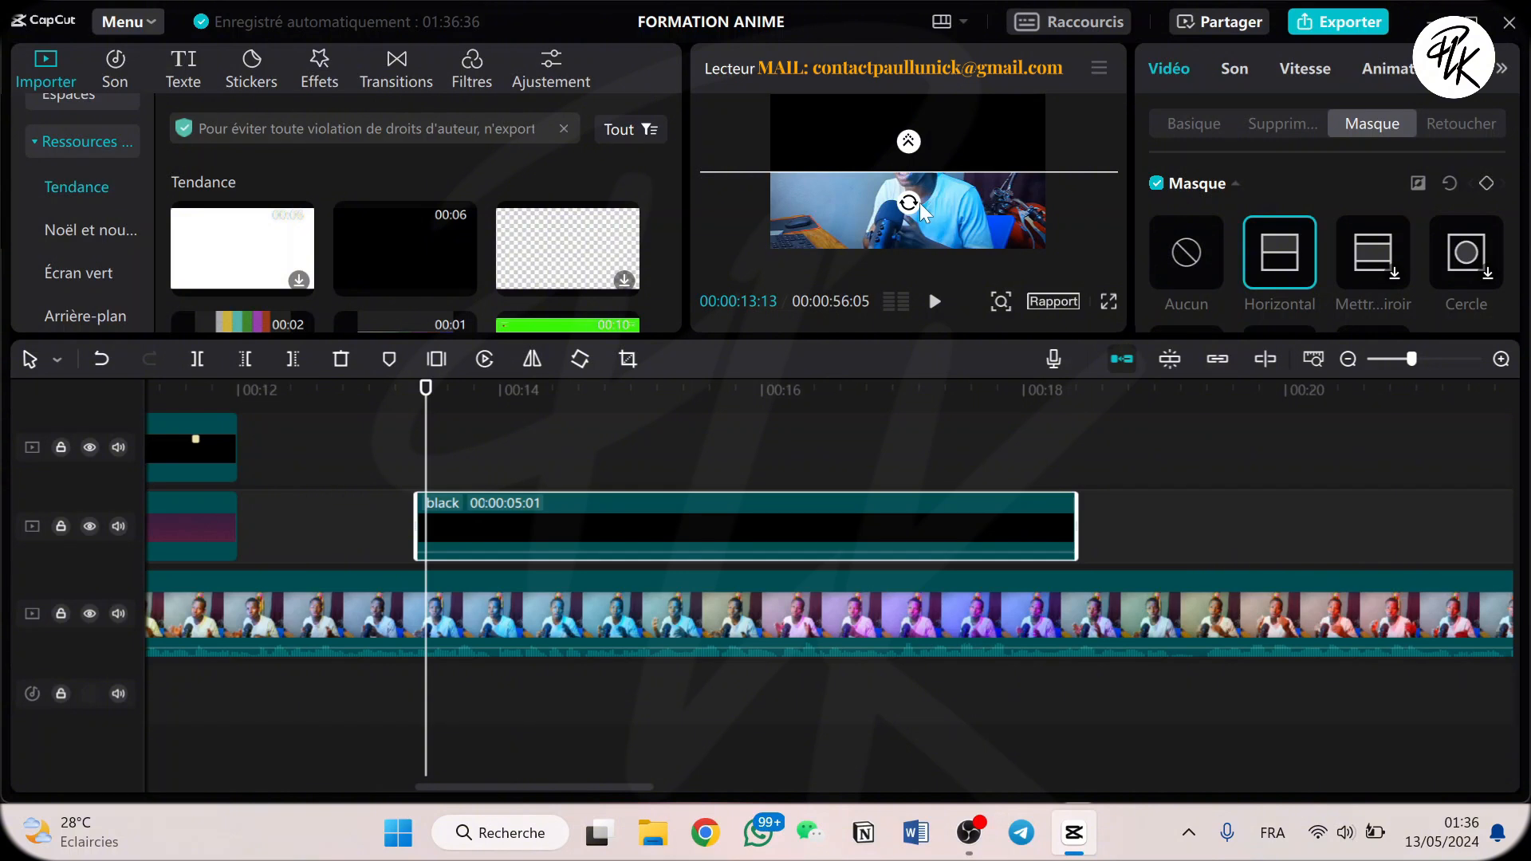
left_click_drag(909, 204, 908, 148)
mouse_move(959, 213)
left_mouse_down()
mouse_move(960, 254)
mouse_move(957, 226)
mouse_move(910, 249)
mouse_move(913, 279)
mouse_move(940, 224)
left_mouse_up()
Add a default text clip at the start of the black clip, at 00:00:13:11.
left_click(418, 393)
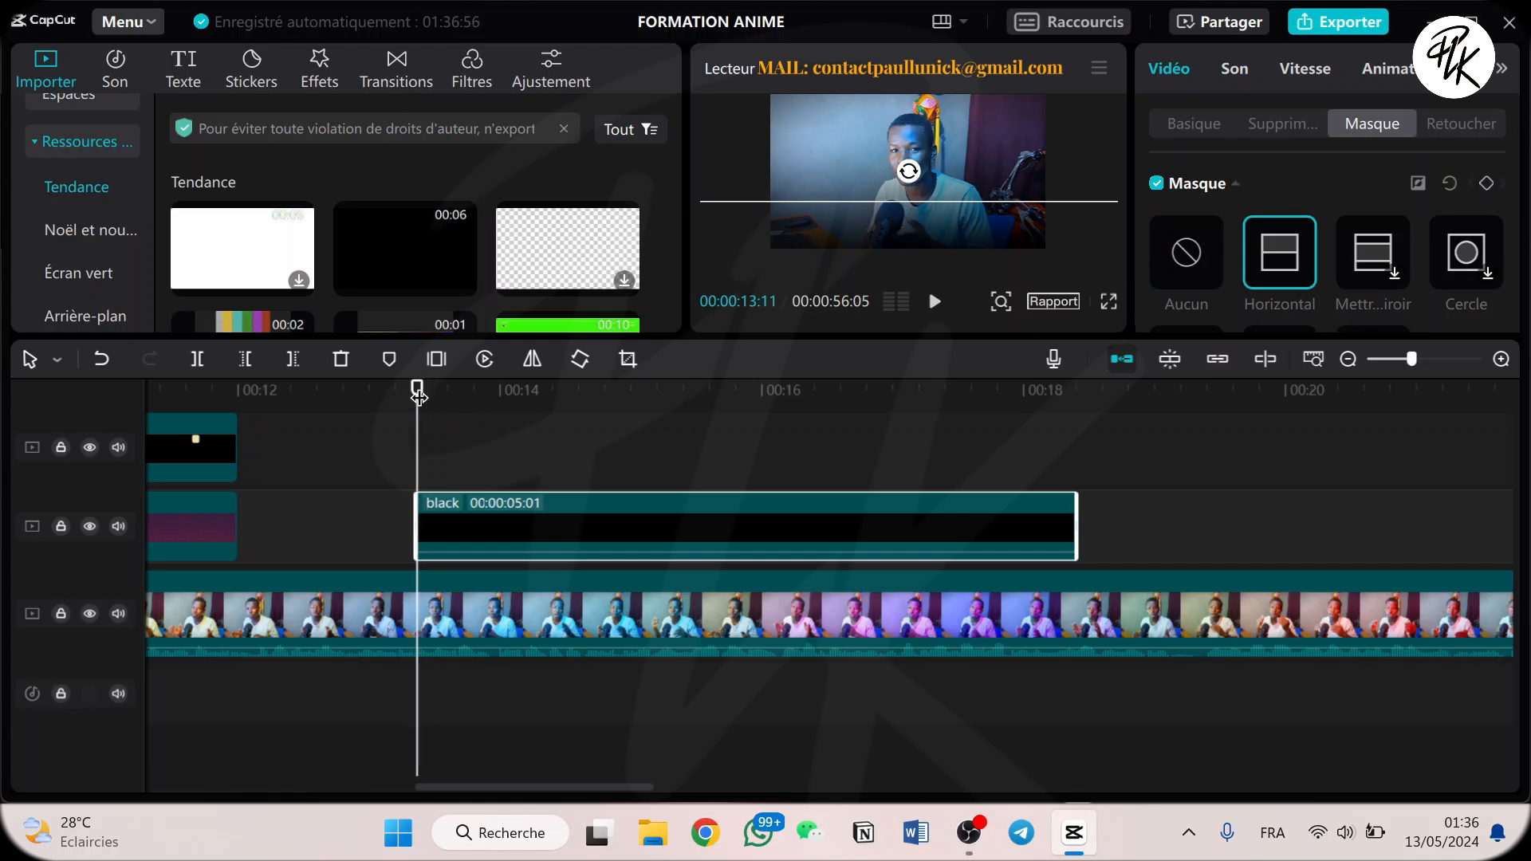
scroll(328, 243, "down", 5)
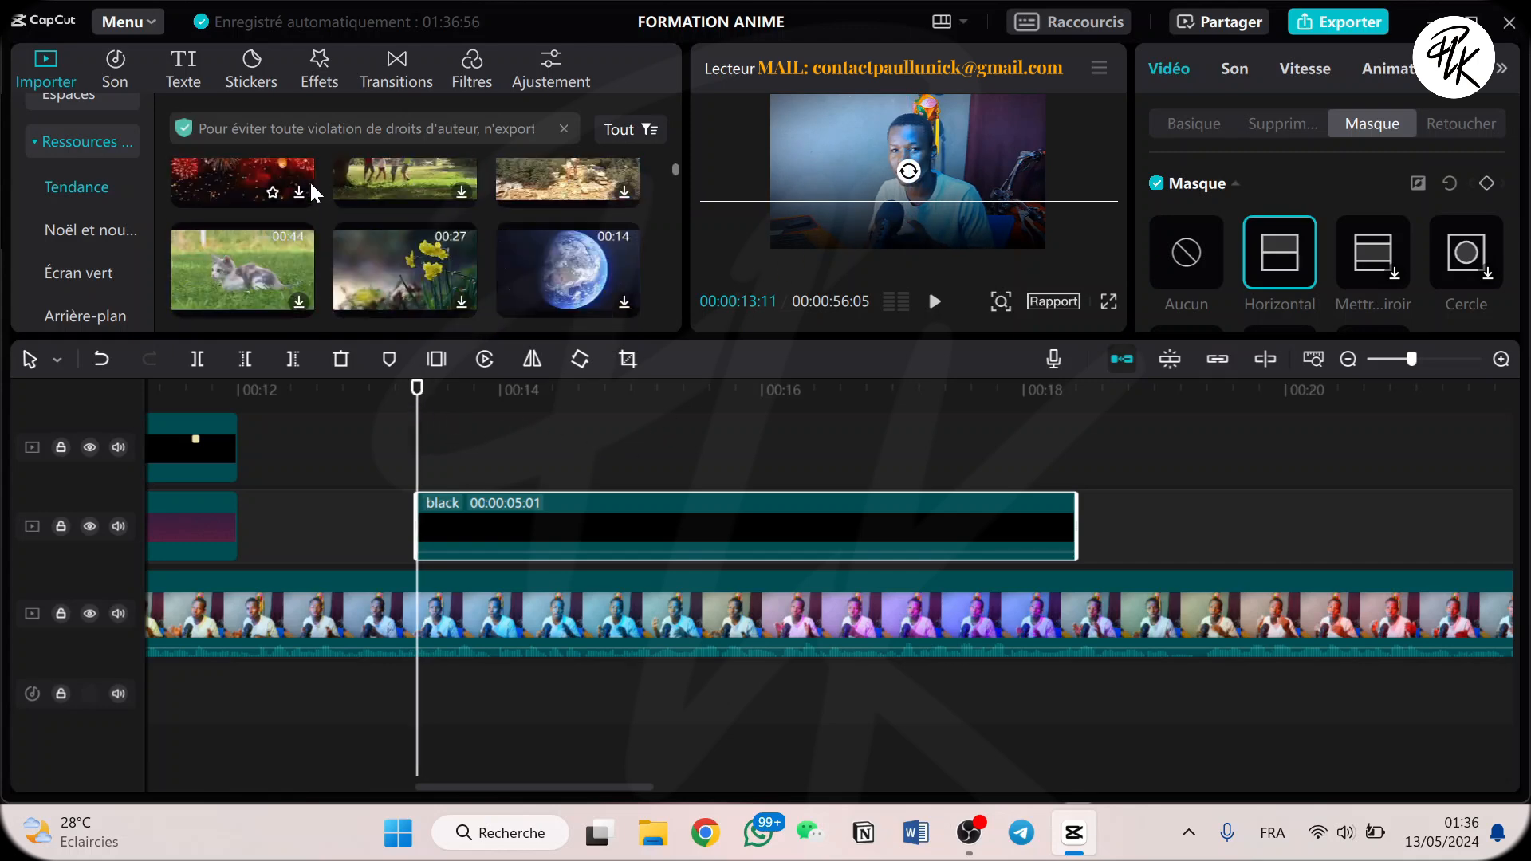
scroll(84, 156, "up", 3)
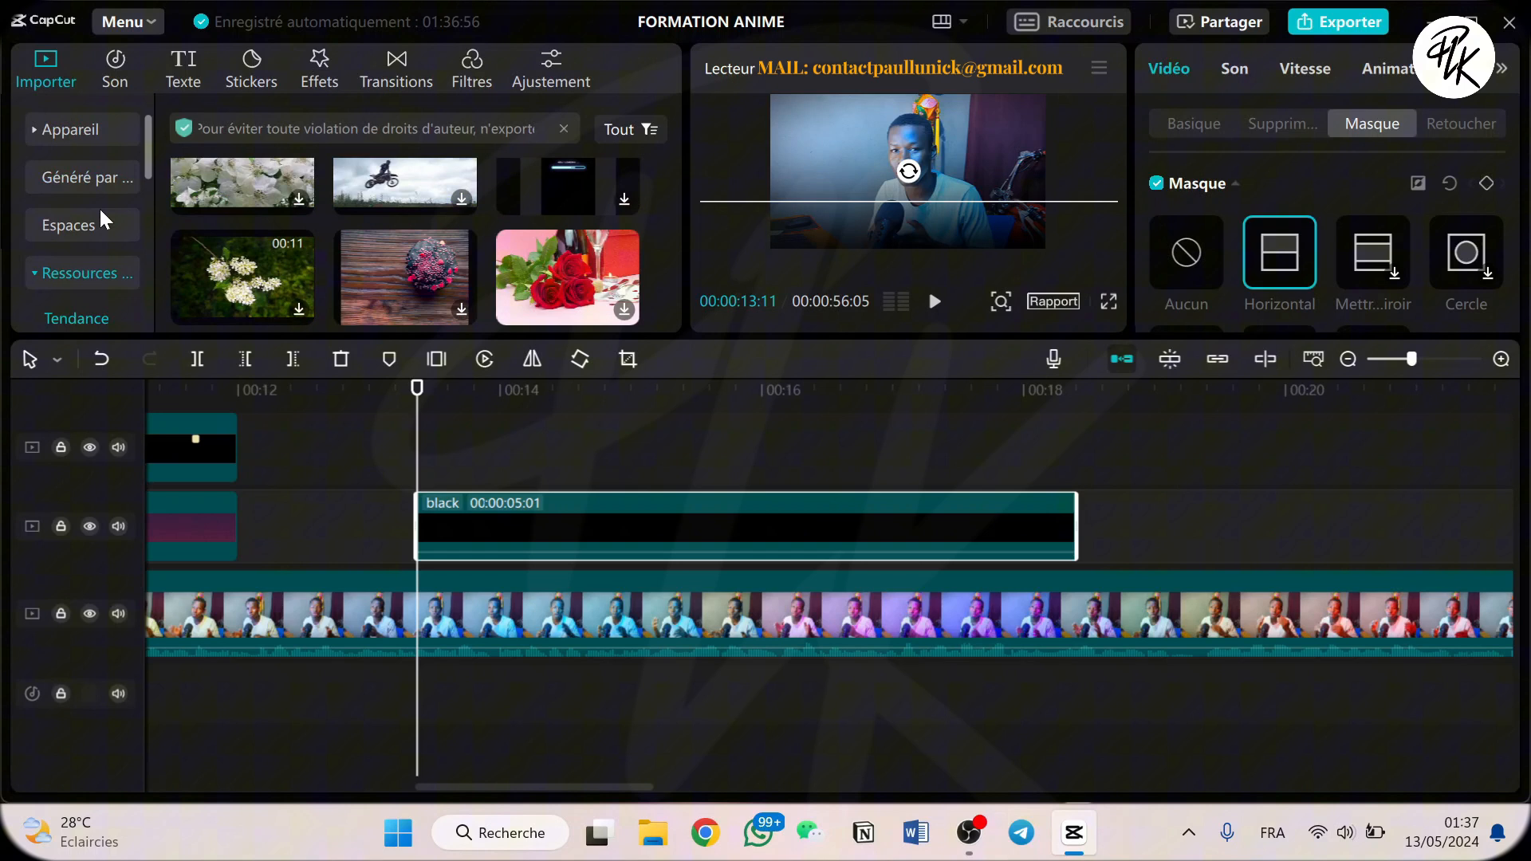
left_click(109, 134)
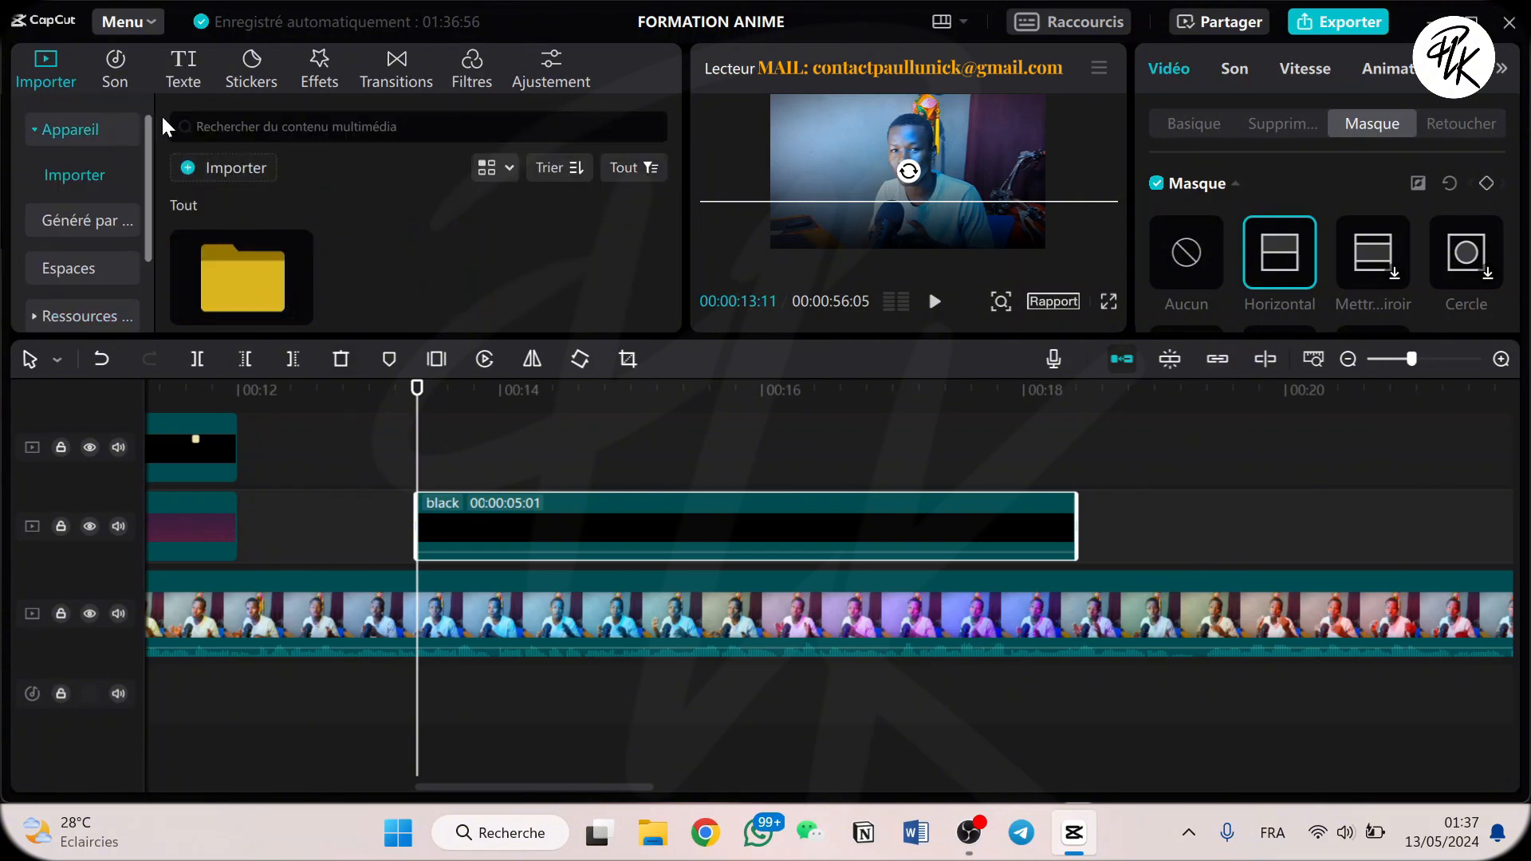
left_click(197, 73)
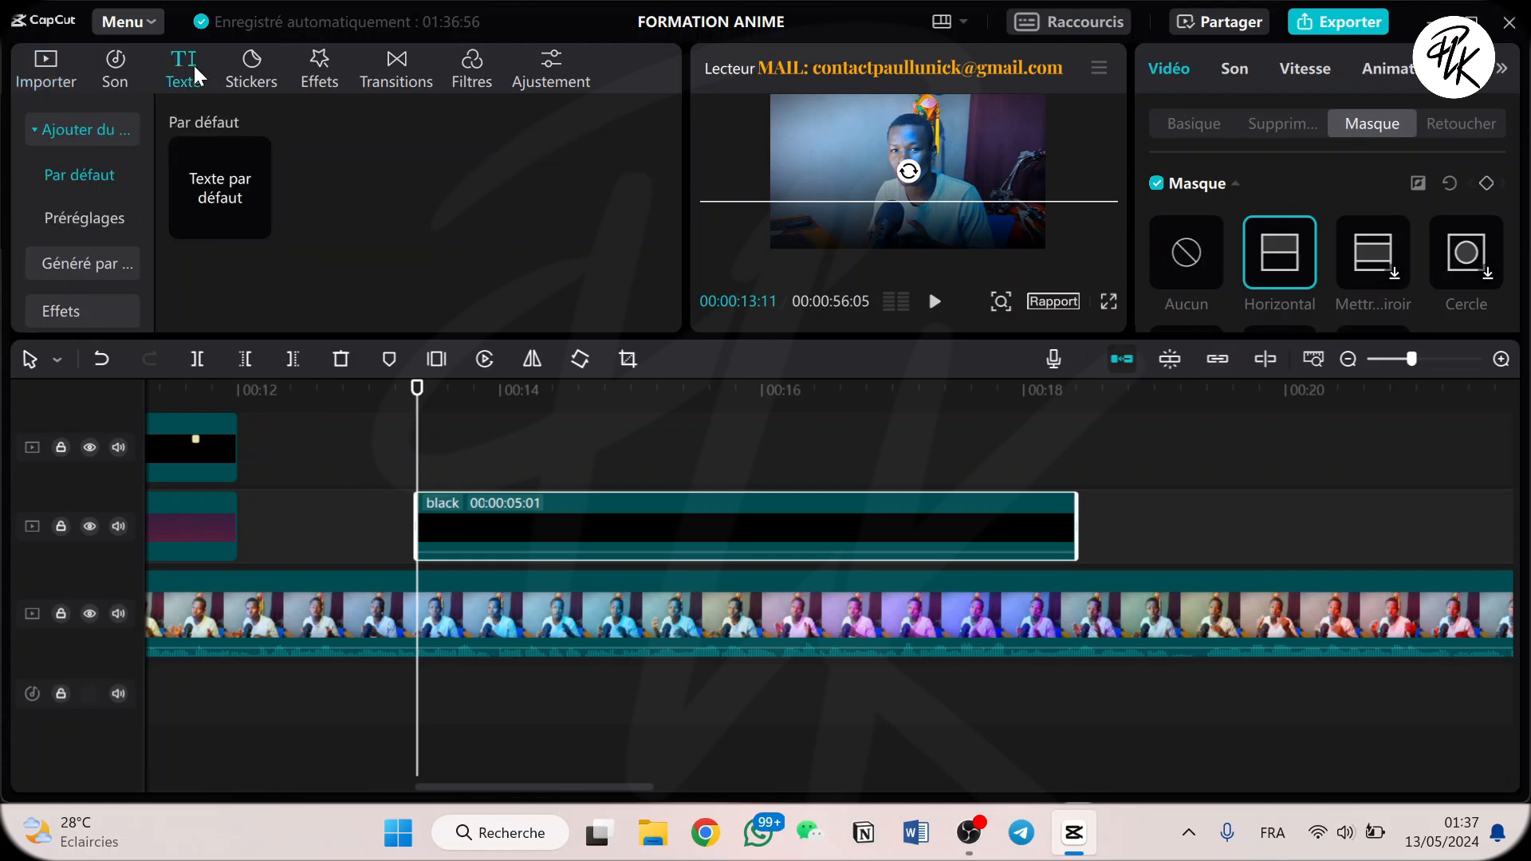
left_click(255, 224)
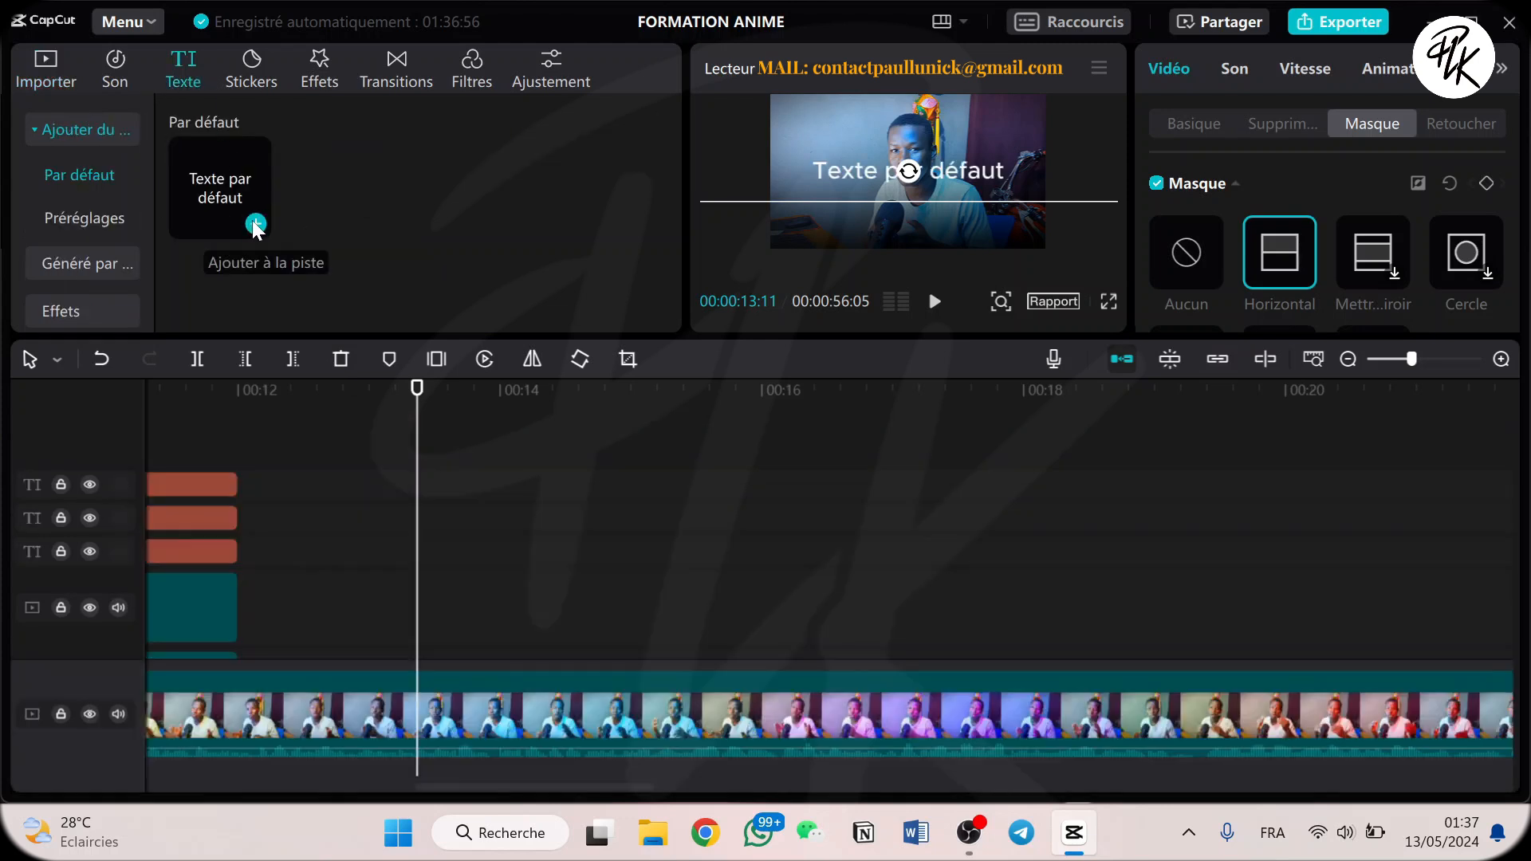
scroll(538, 439, "down", 2)
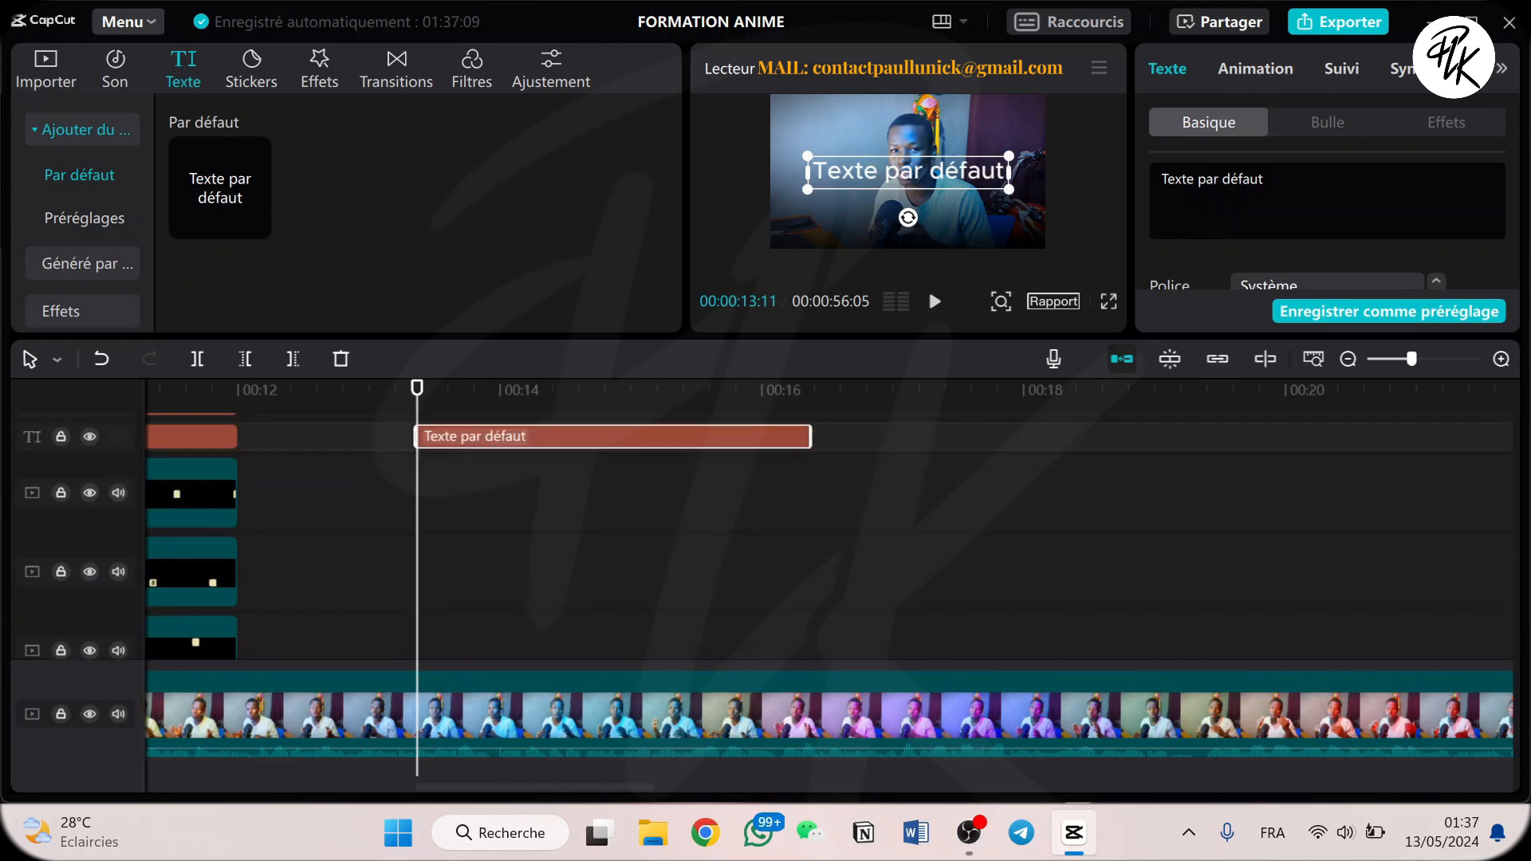
Replace the new clip's default text with LIEN EN DESCRIPTION.
left_click_drag(1267, 180, 1142, 191)
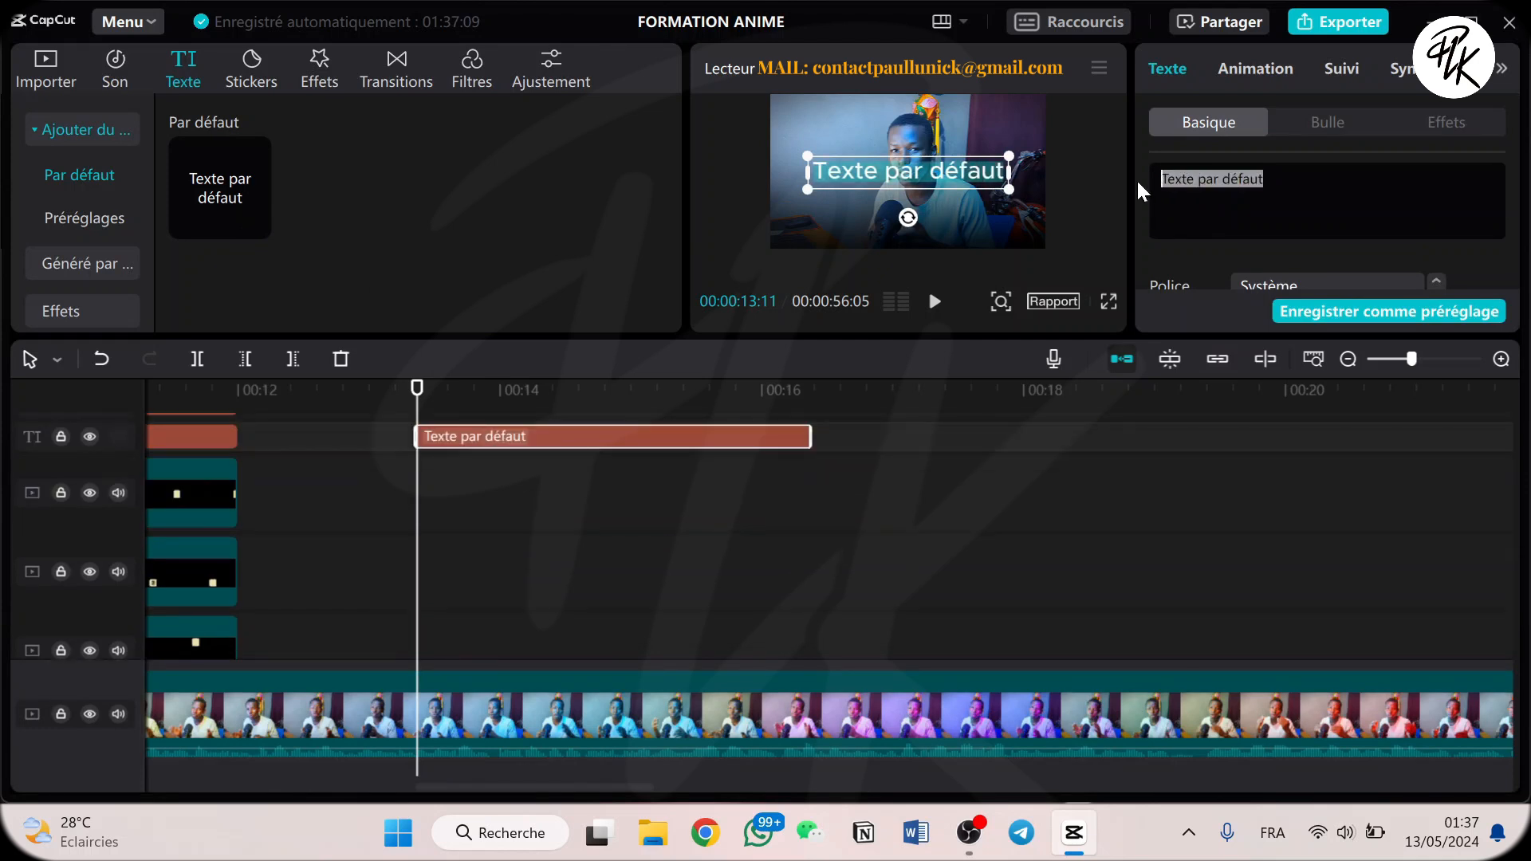
type("LIE")
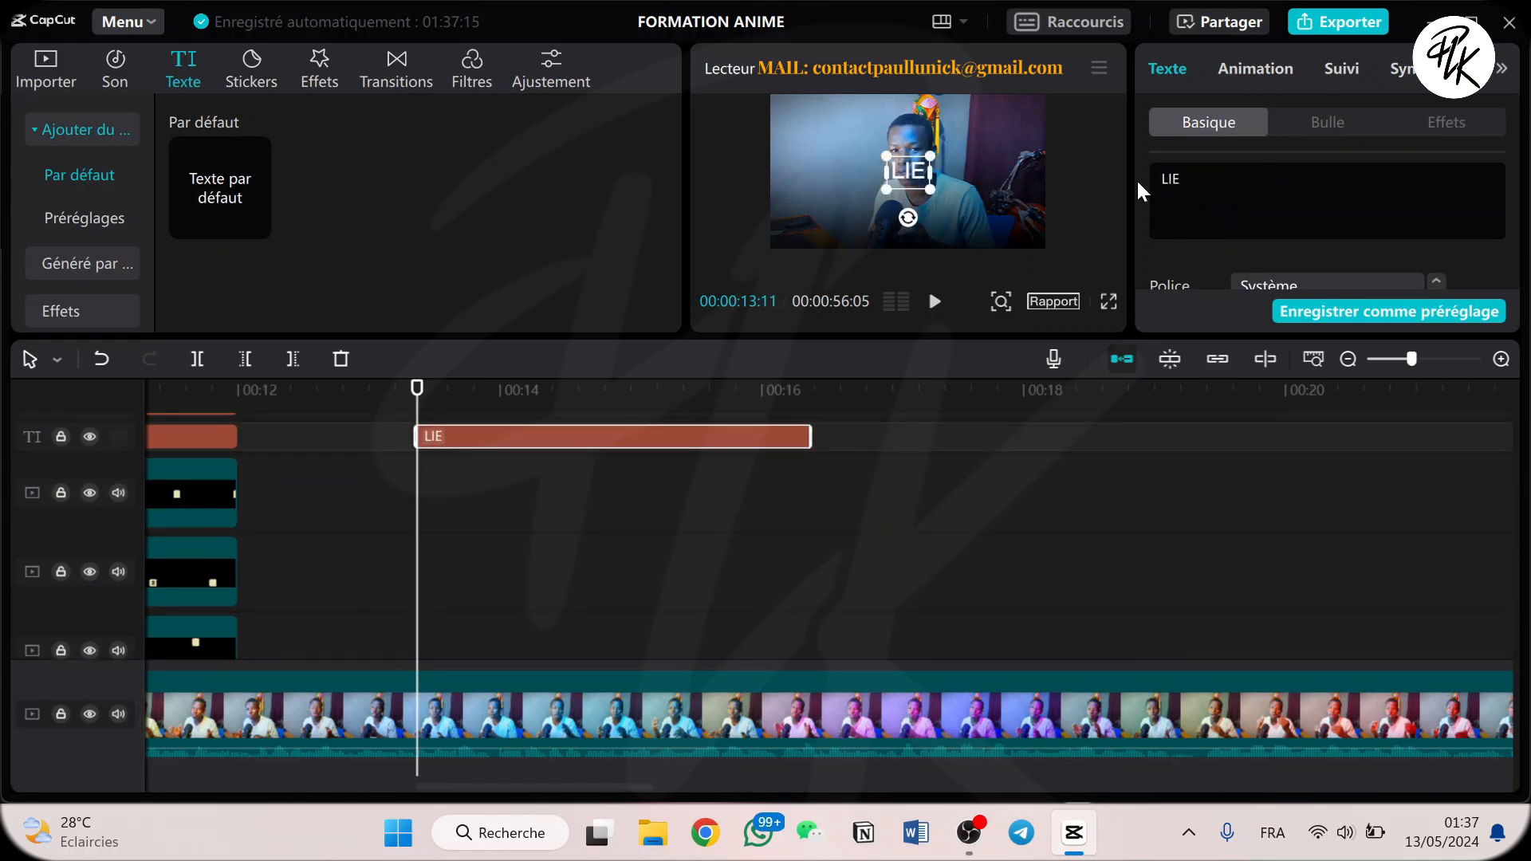
type("N EN DESC")
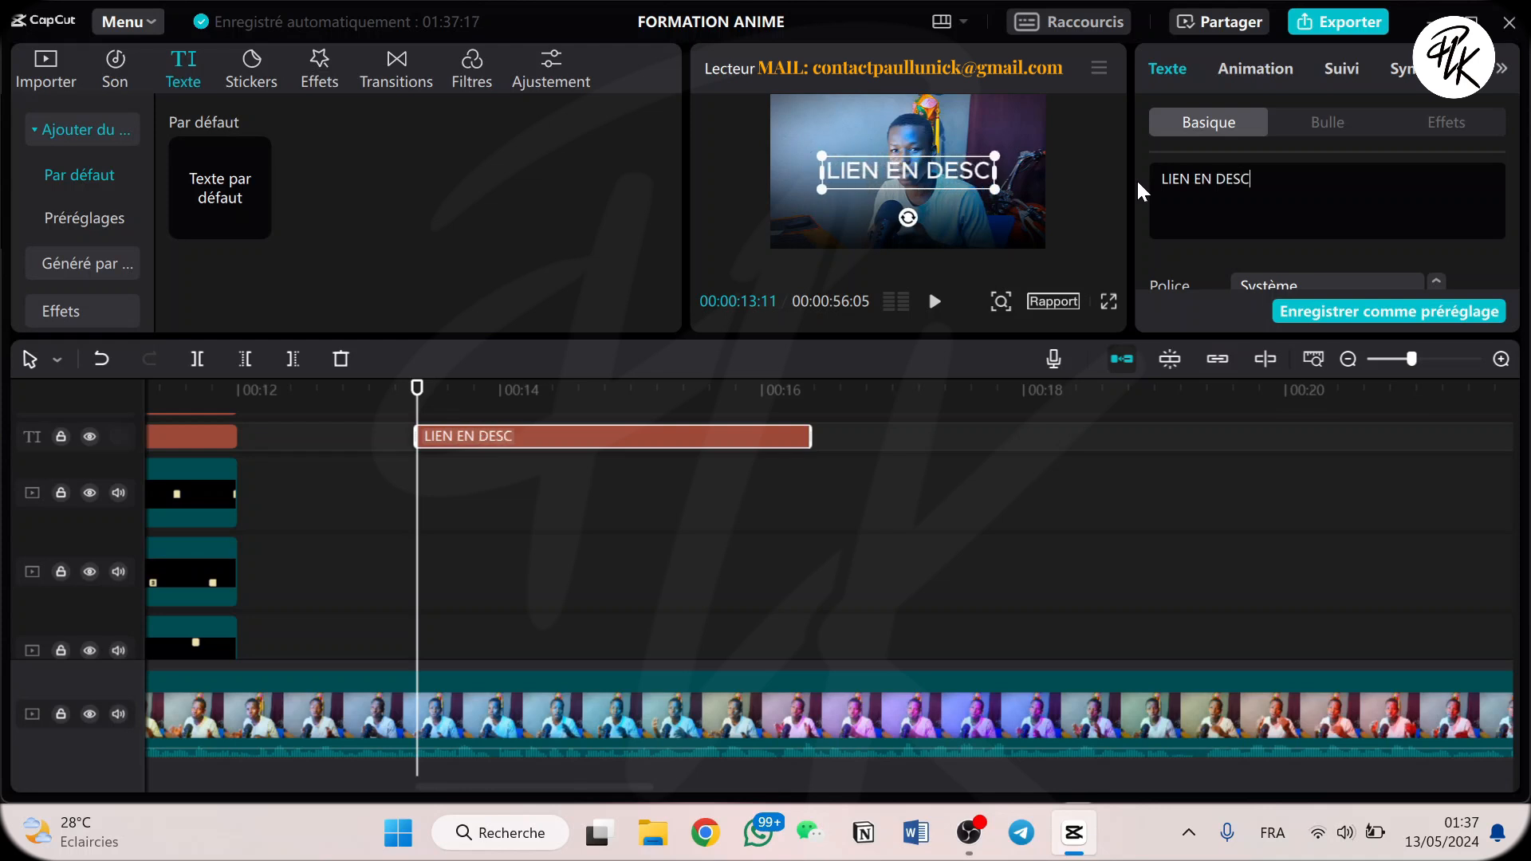
type("RIPTION")
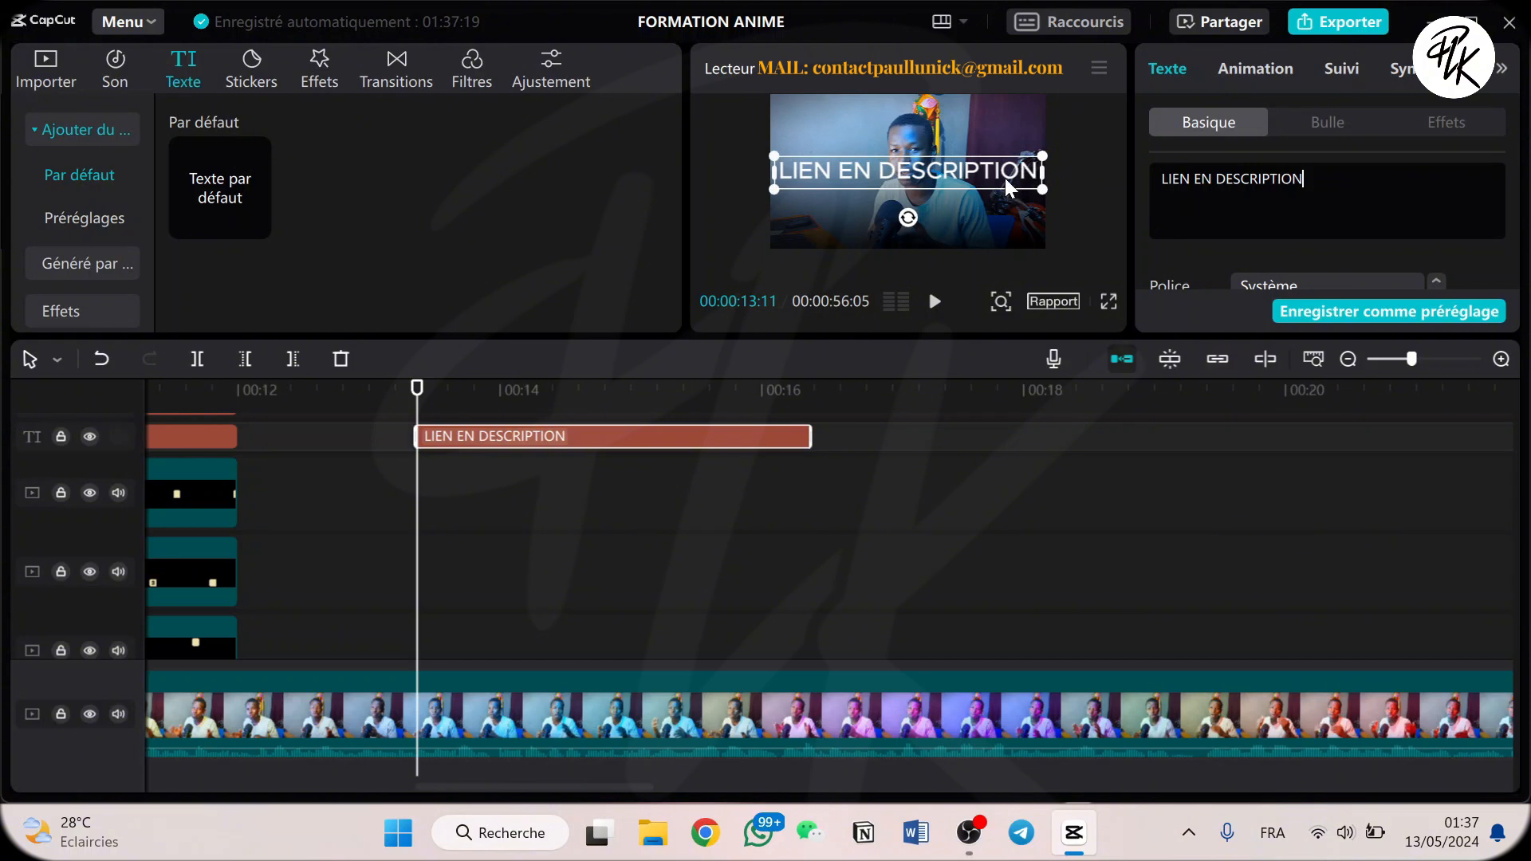
Move the LIEN EN DESCRIPTION title to the lower part of the frame, centred over the dark gradient.
left_click_drag(1004, 181, 1005, 241)
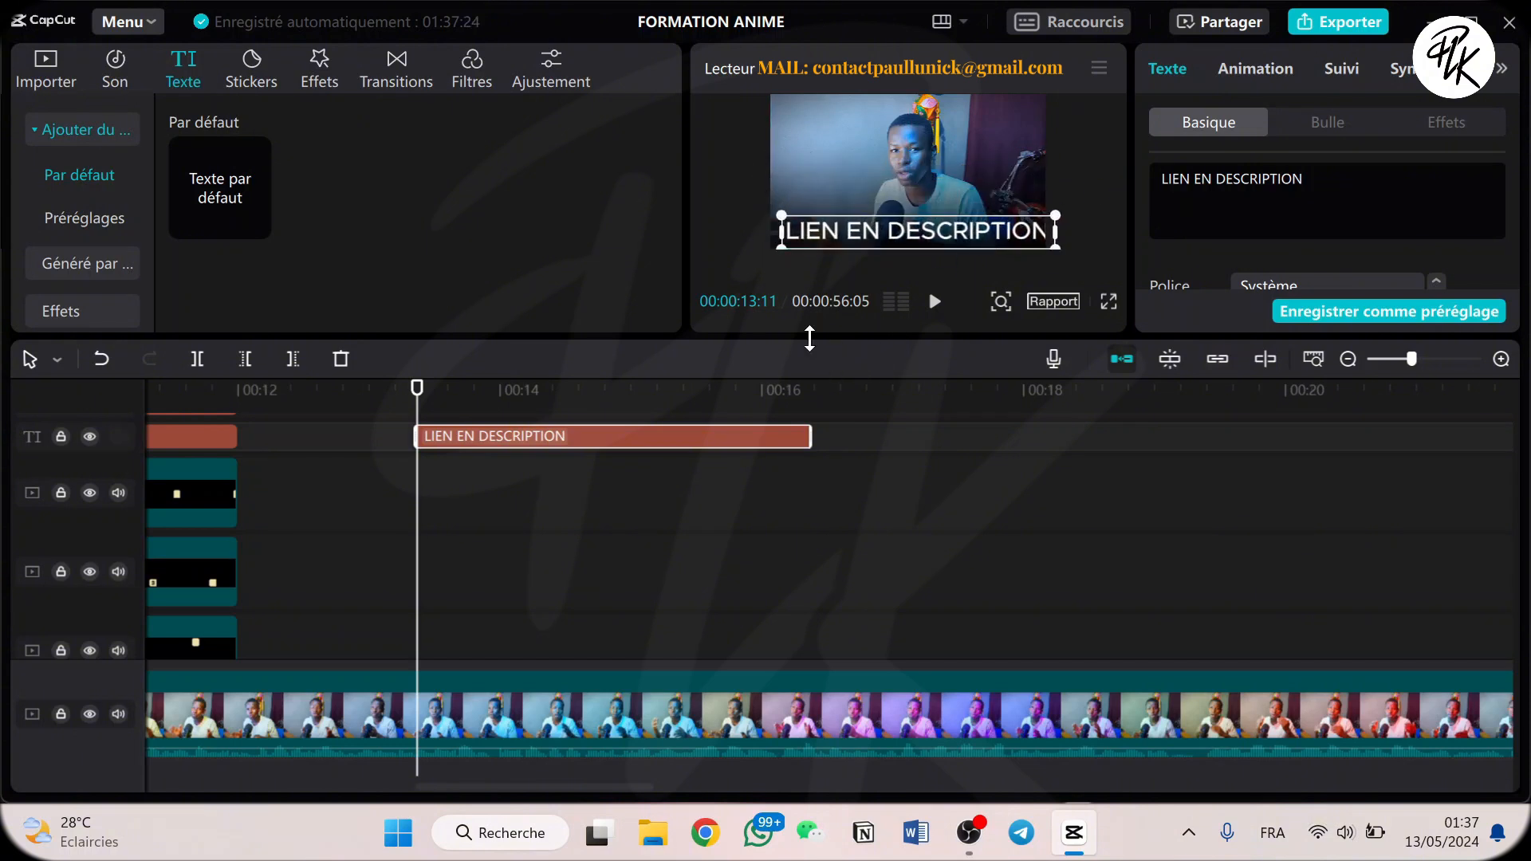
left_click_drag(790, 332, 697, 448)
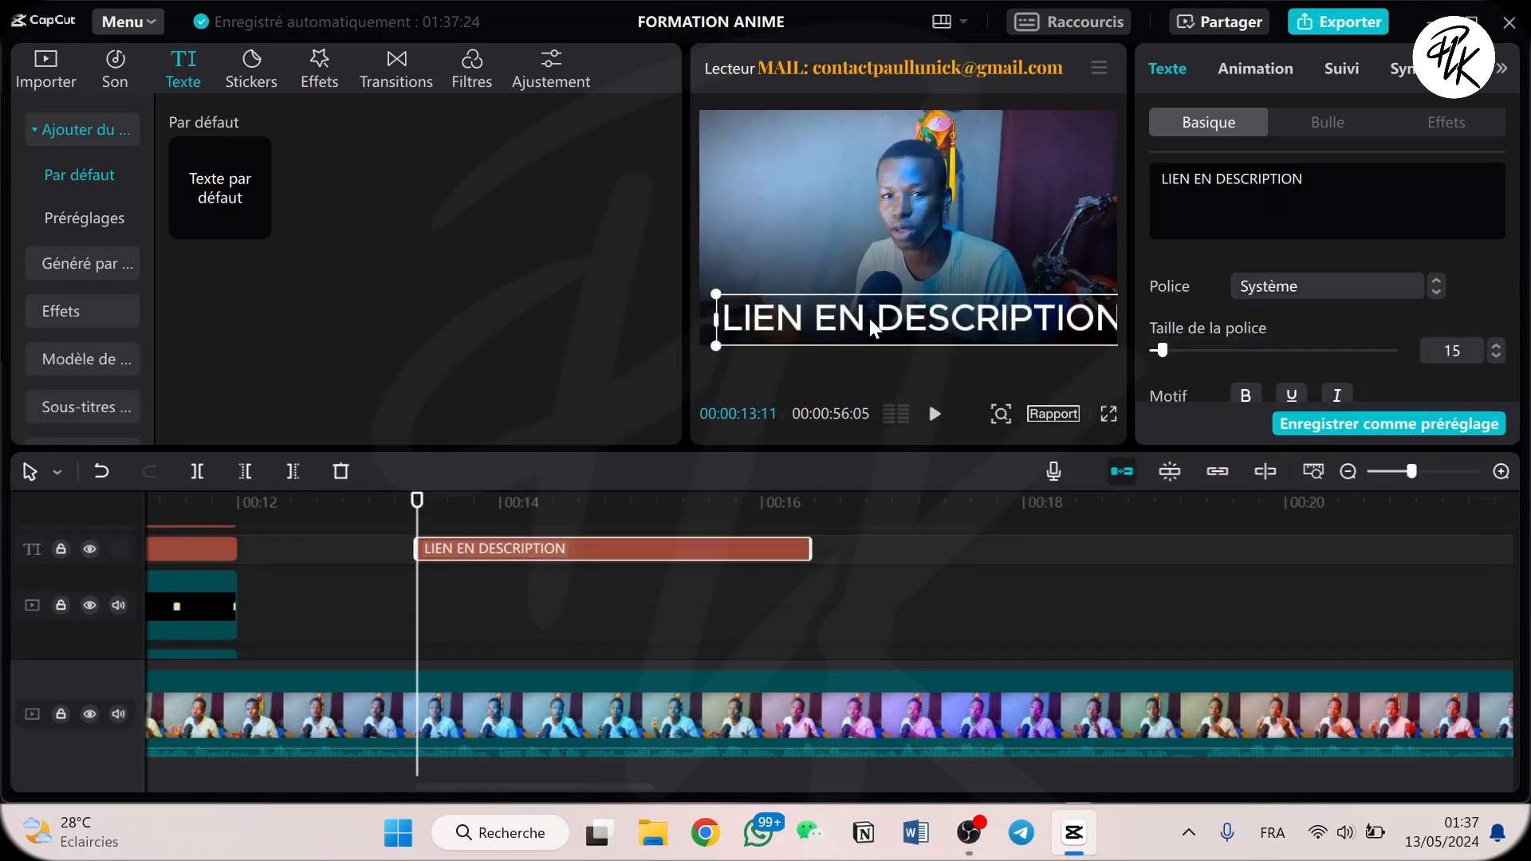
left_click_drag(885, 307, 876, 308)
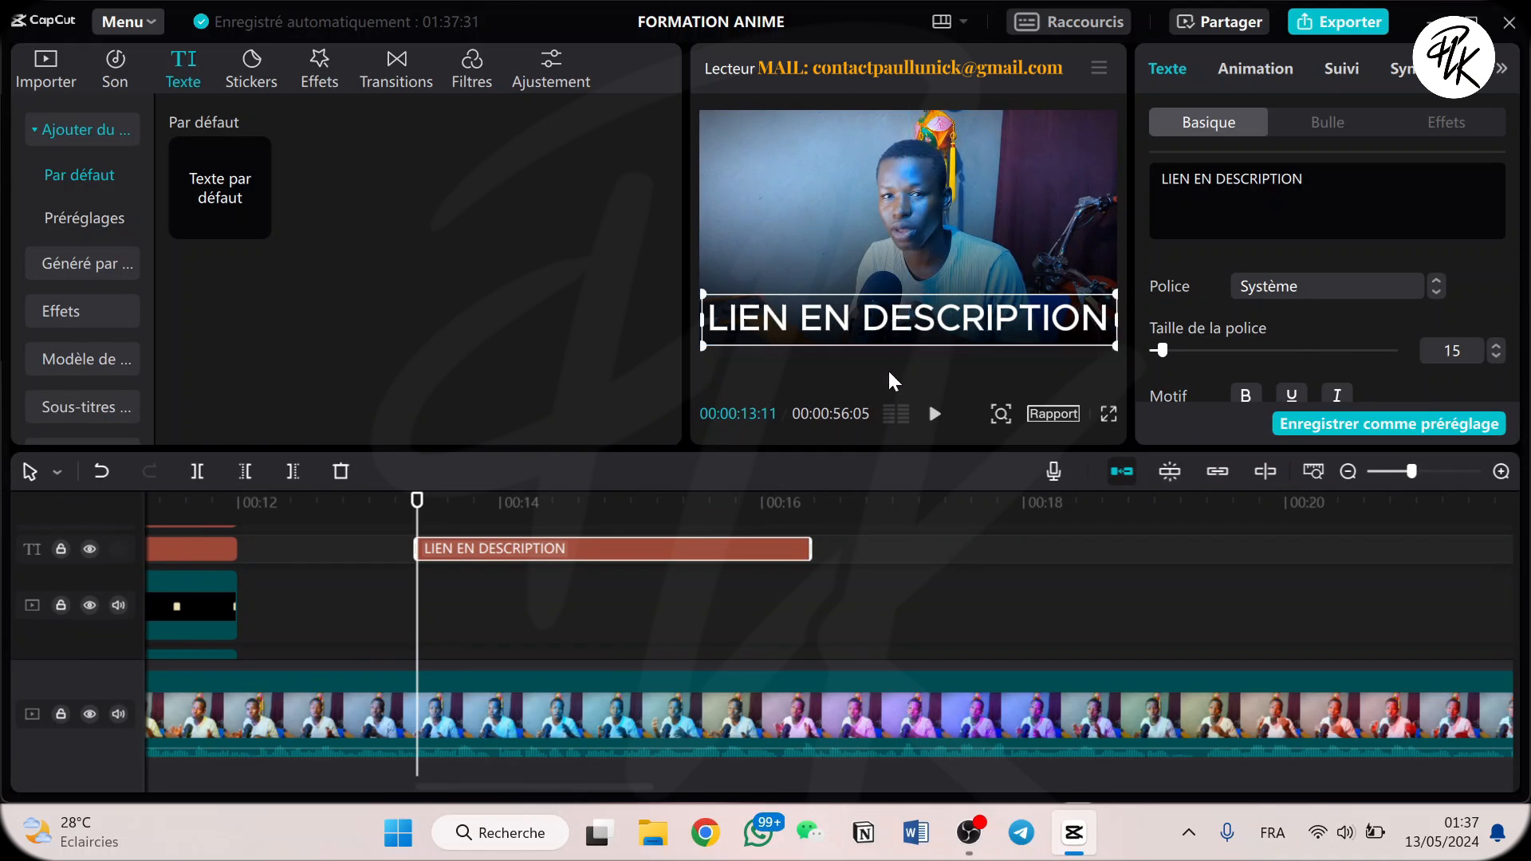
Change the LIEN EN DESCRIPTION title's font to ZY Fervent.
left_click(1266, 288)
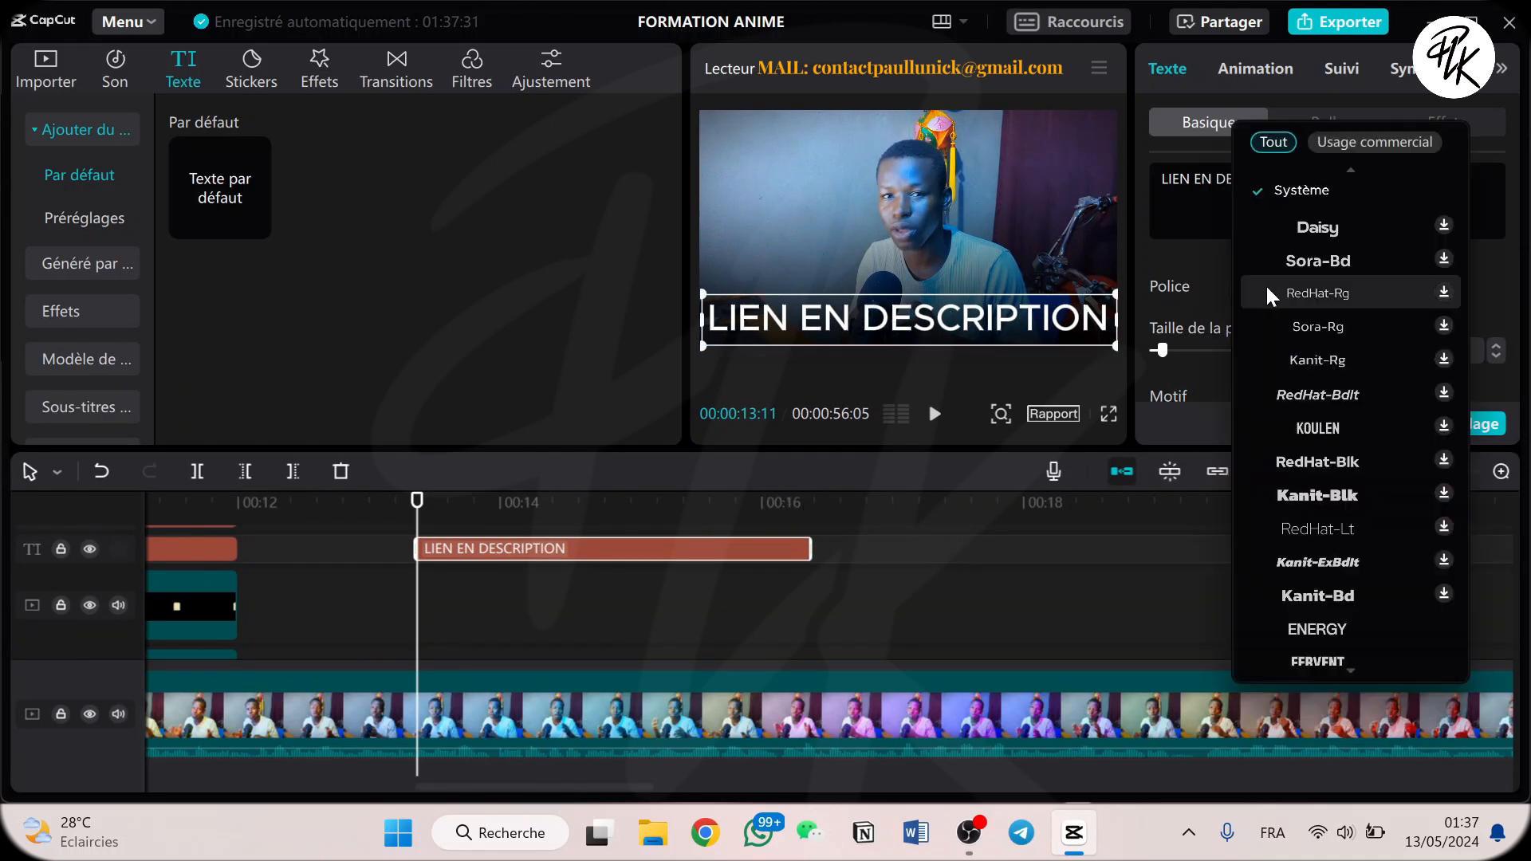
scroll(1318, 271, "up", 2)
left_click(1326, 252)
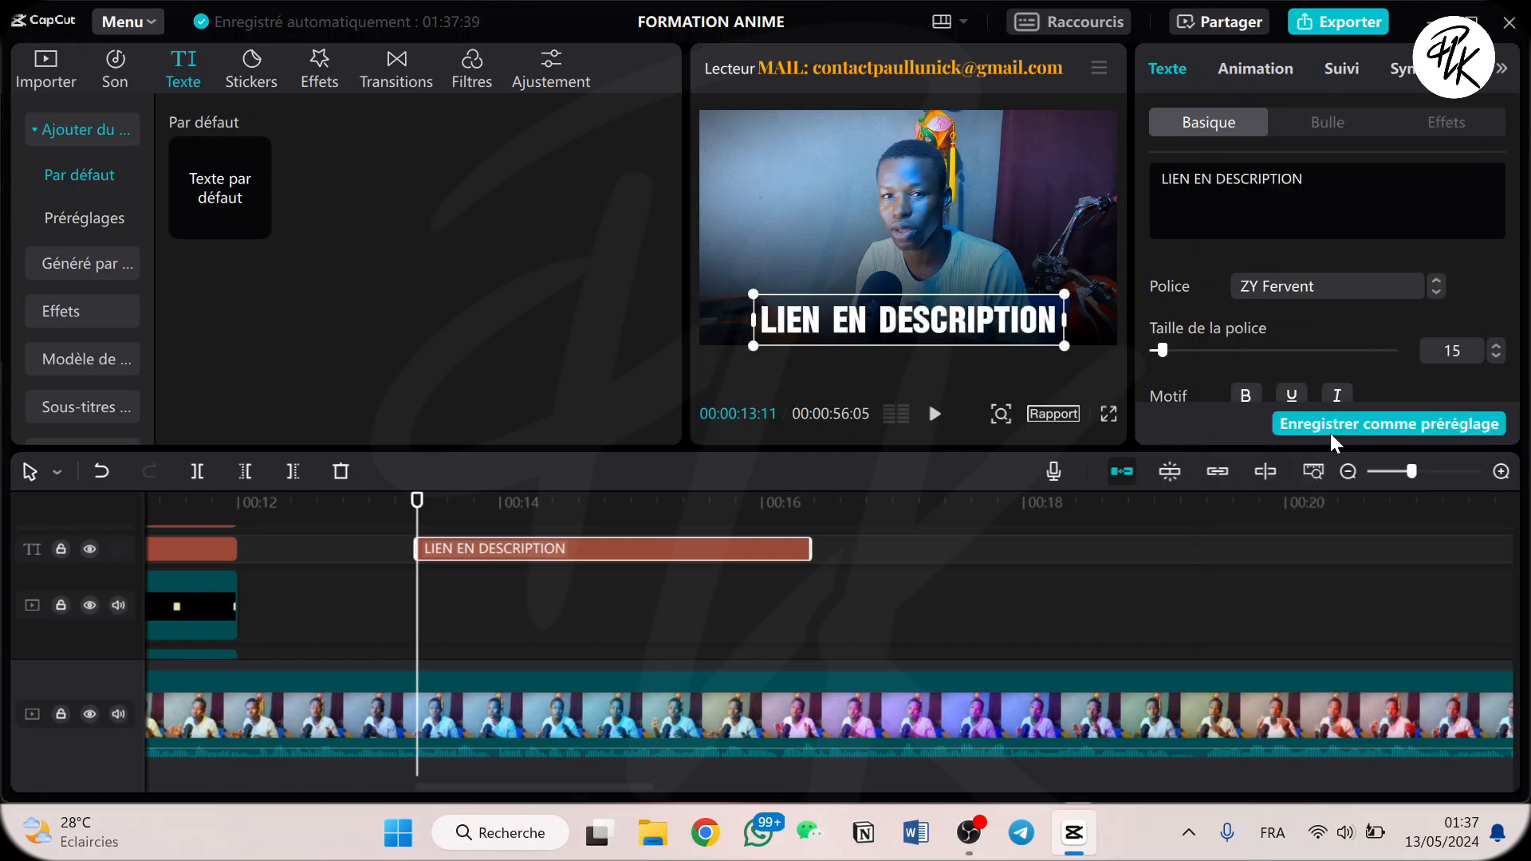
Colour the title text golden yellow (FFBF17) and return the playhead to the clip's start at 00:00:13:11.
scroll(1308, 345, "down", 3)
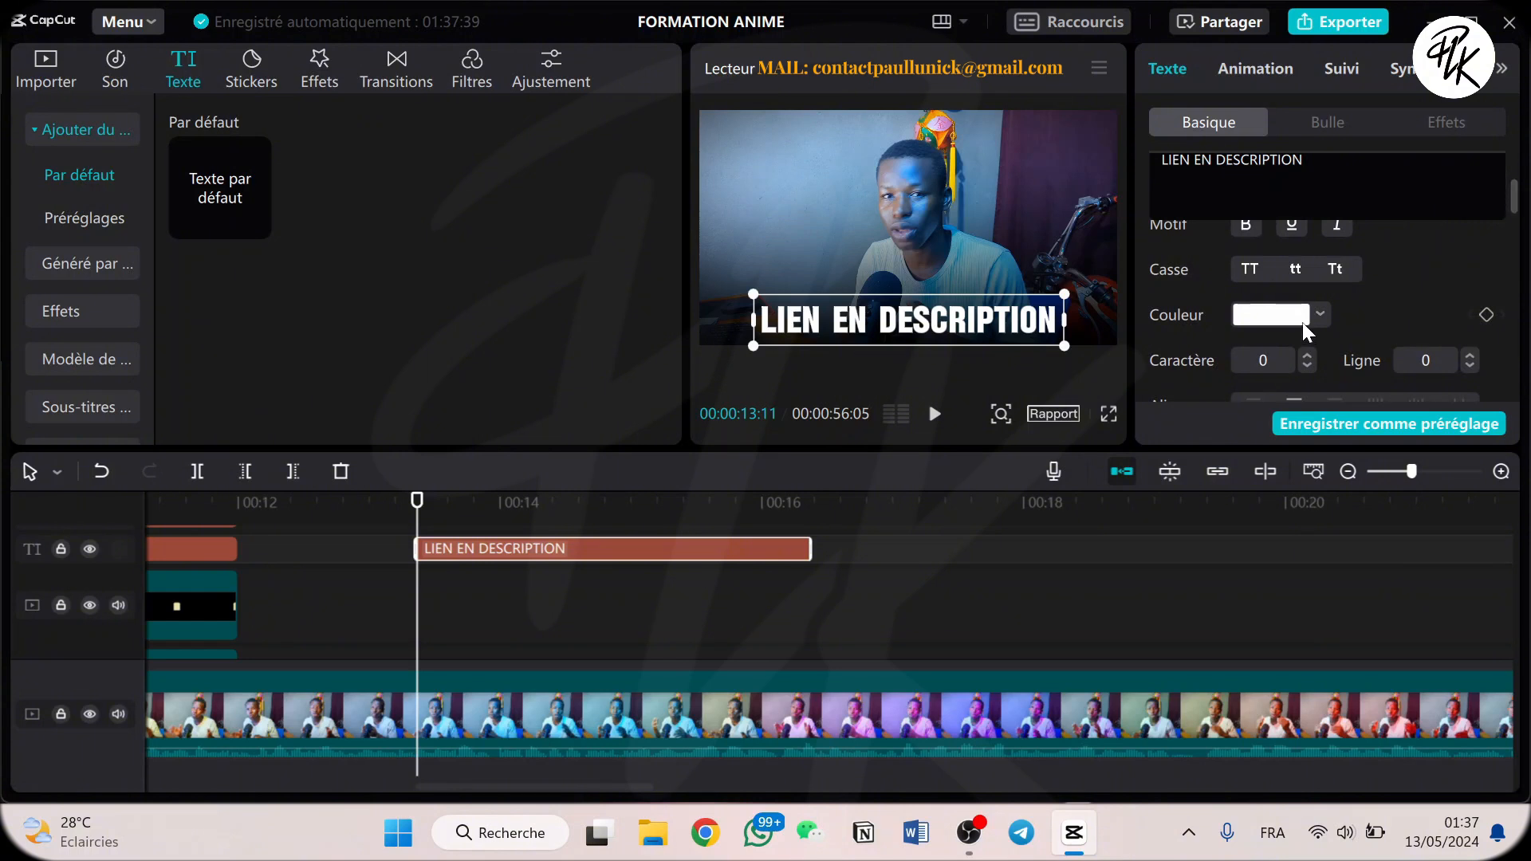
left_click(1320, 315)
left_click(1327, 641)
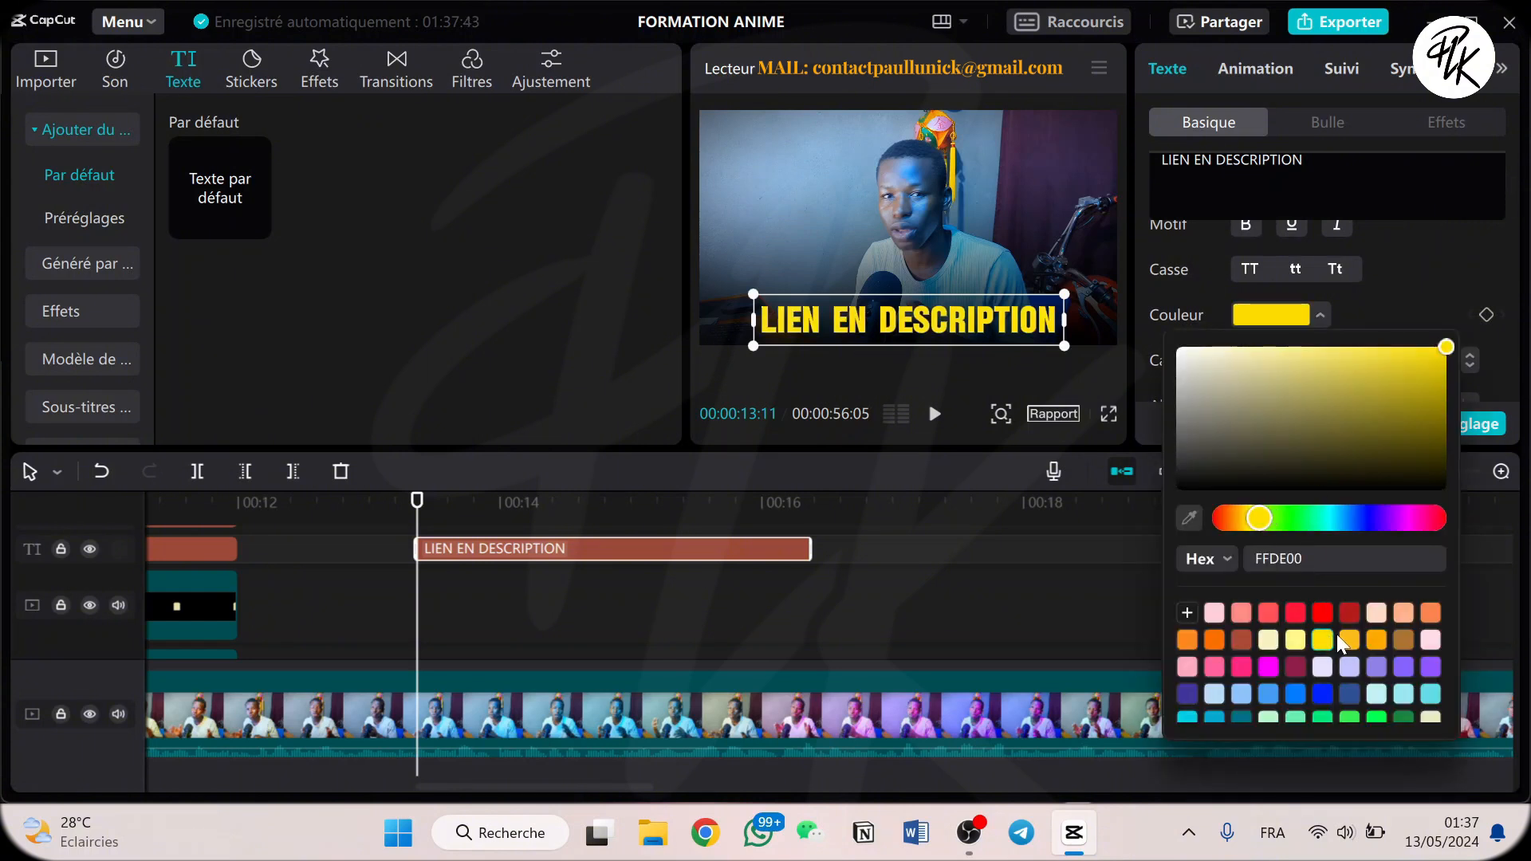
left_click(1348, 639)
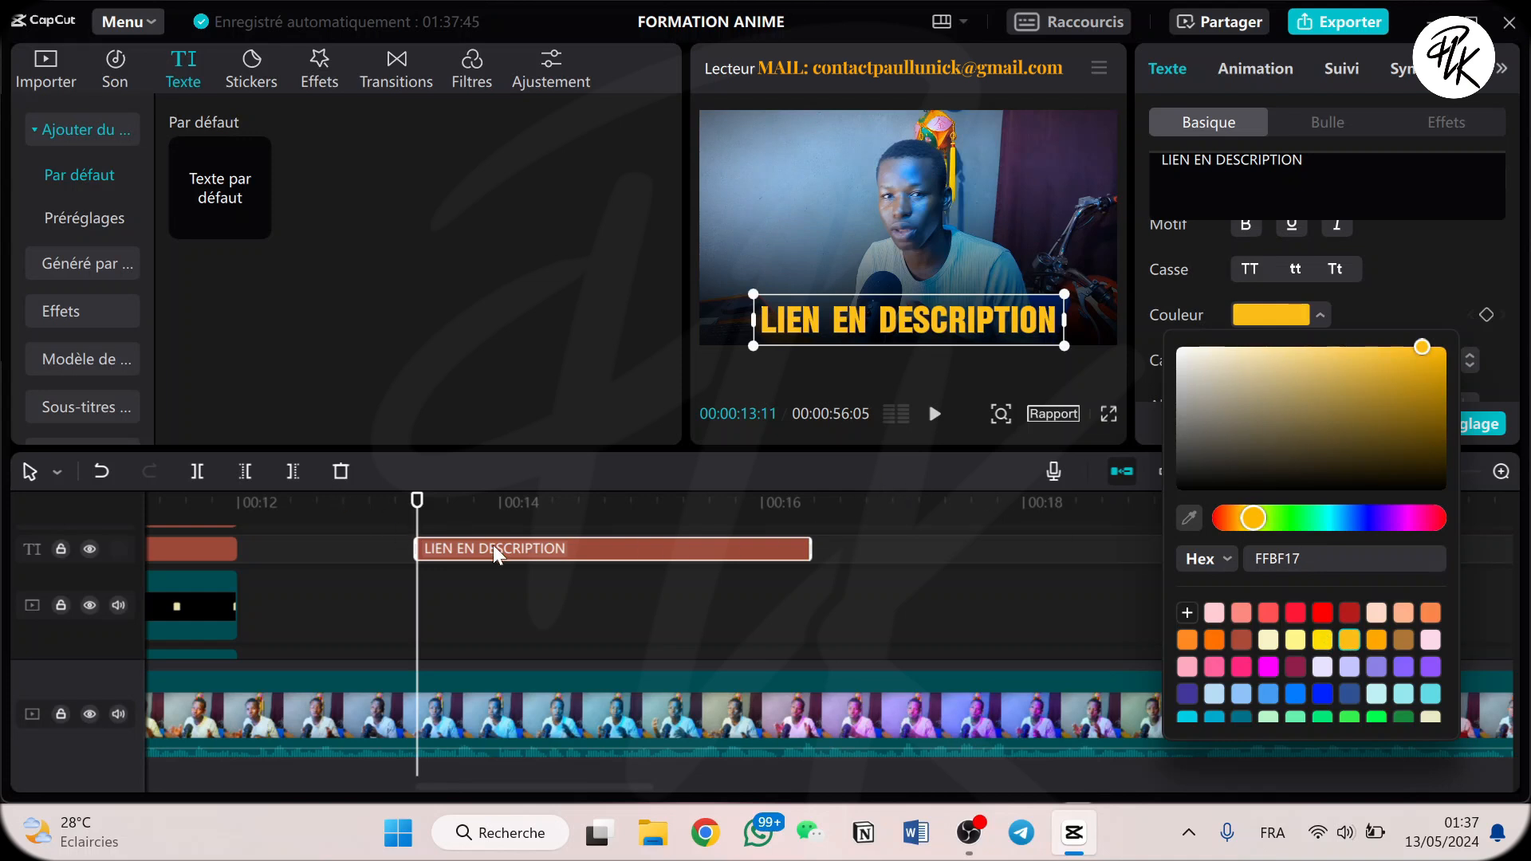
left_click(632, 522)
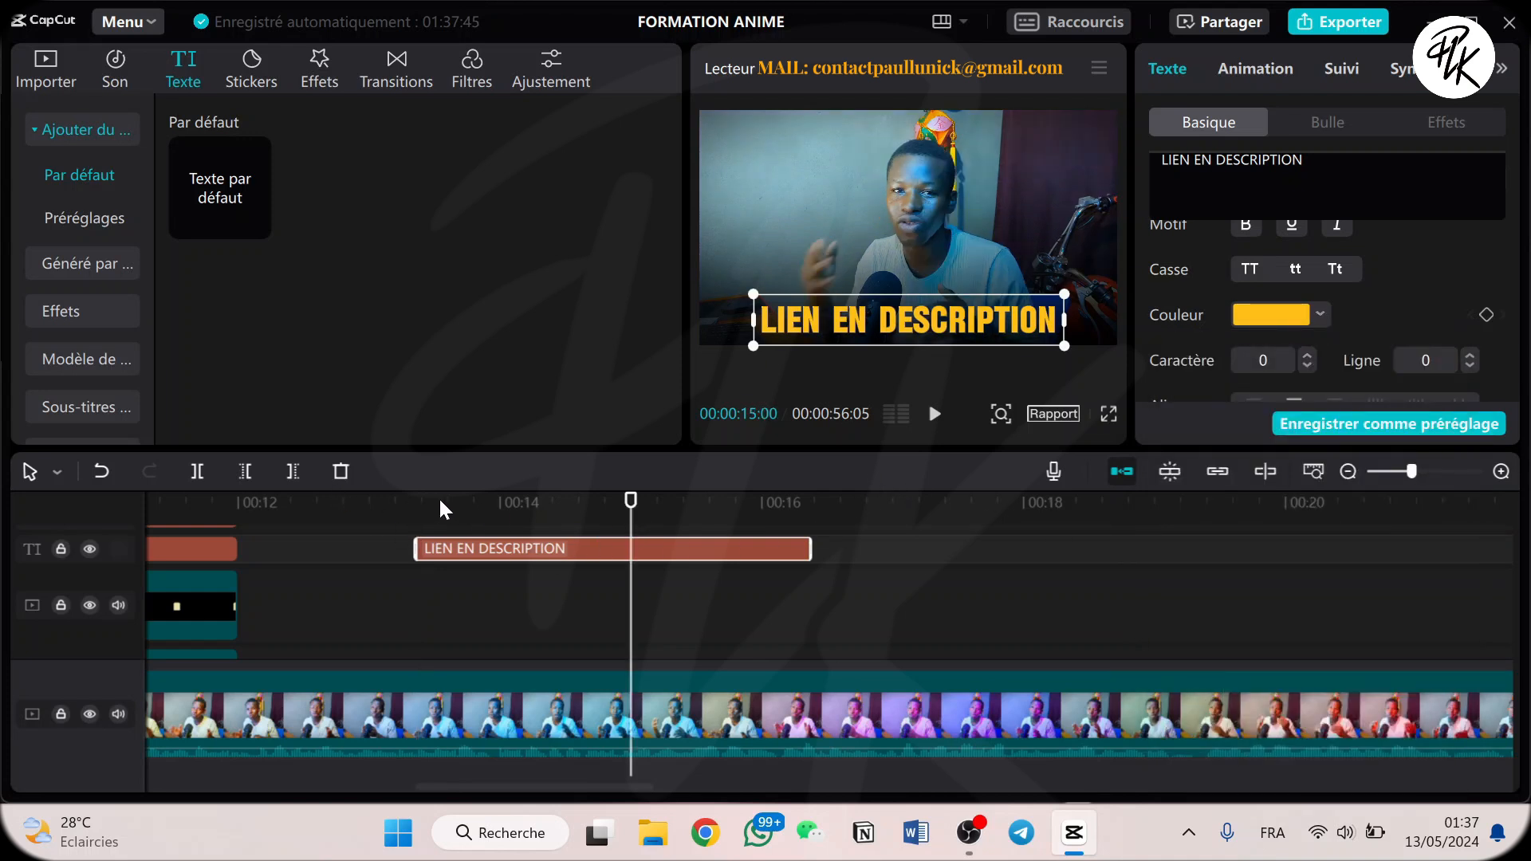
left_click_drag(434, 511, 418, 519)
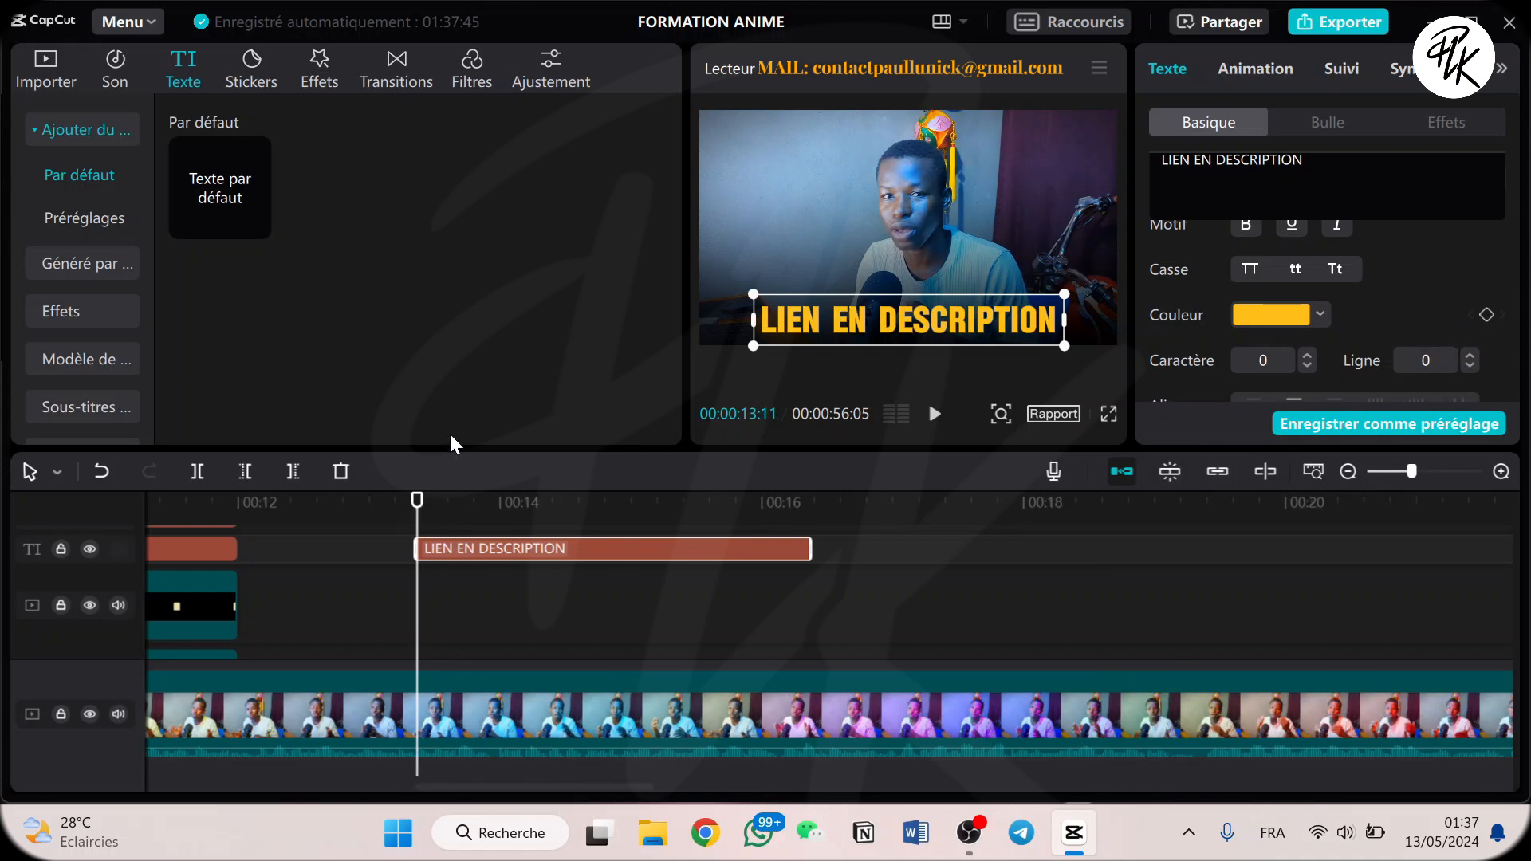
Try the loop animation labelled Char...elle on the LIEN EN DESCRIPTION title.
left_click(1256, 70)
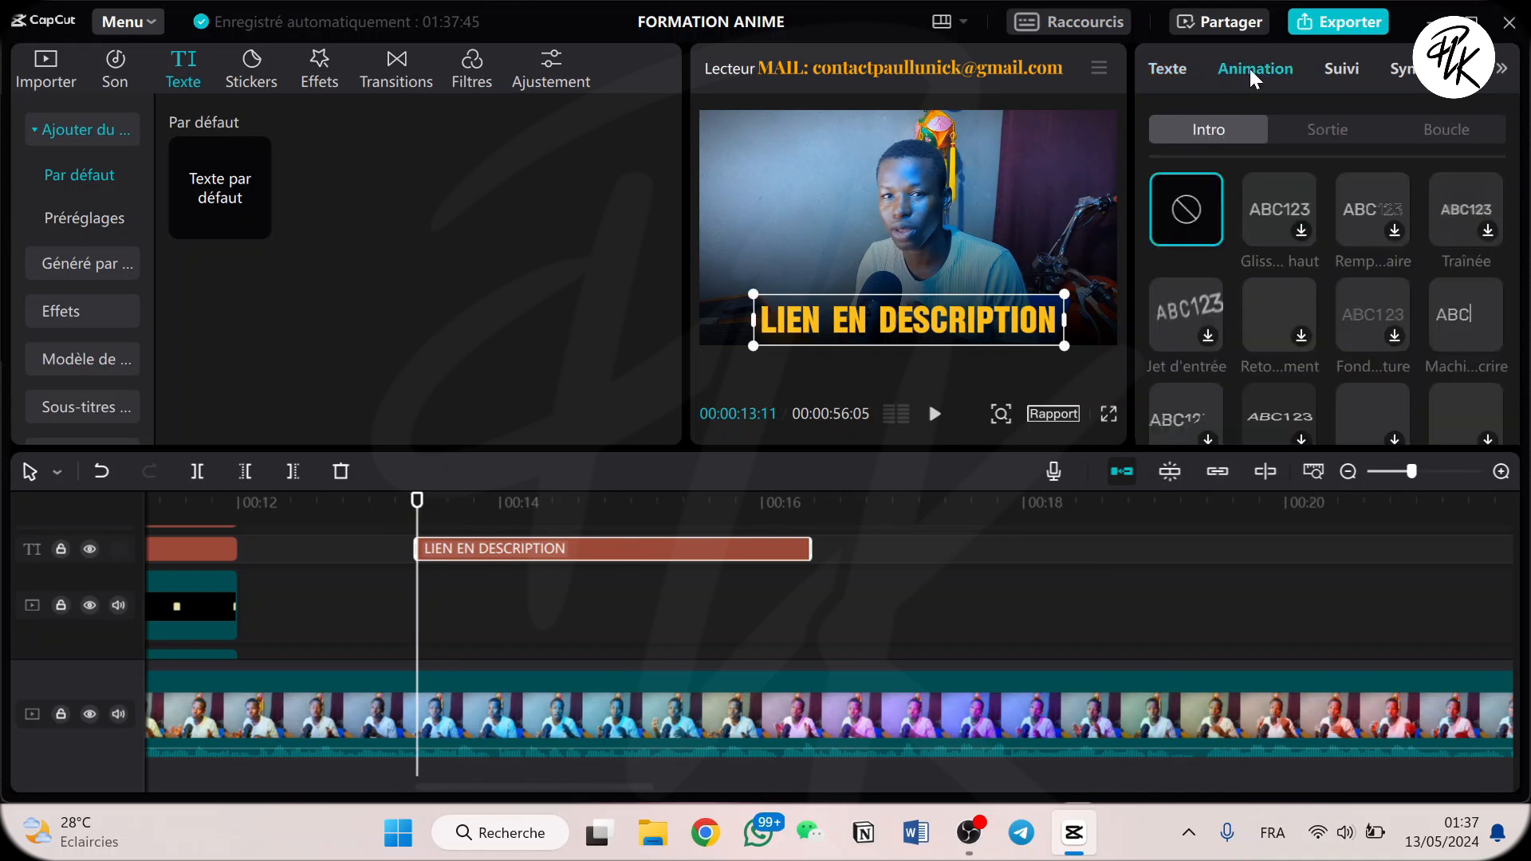
left_click(1455, 132)
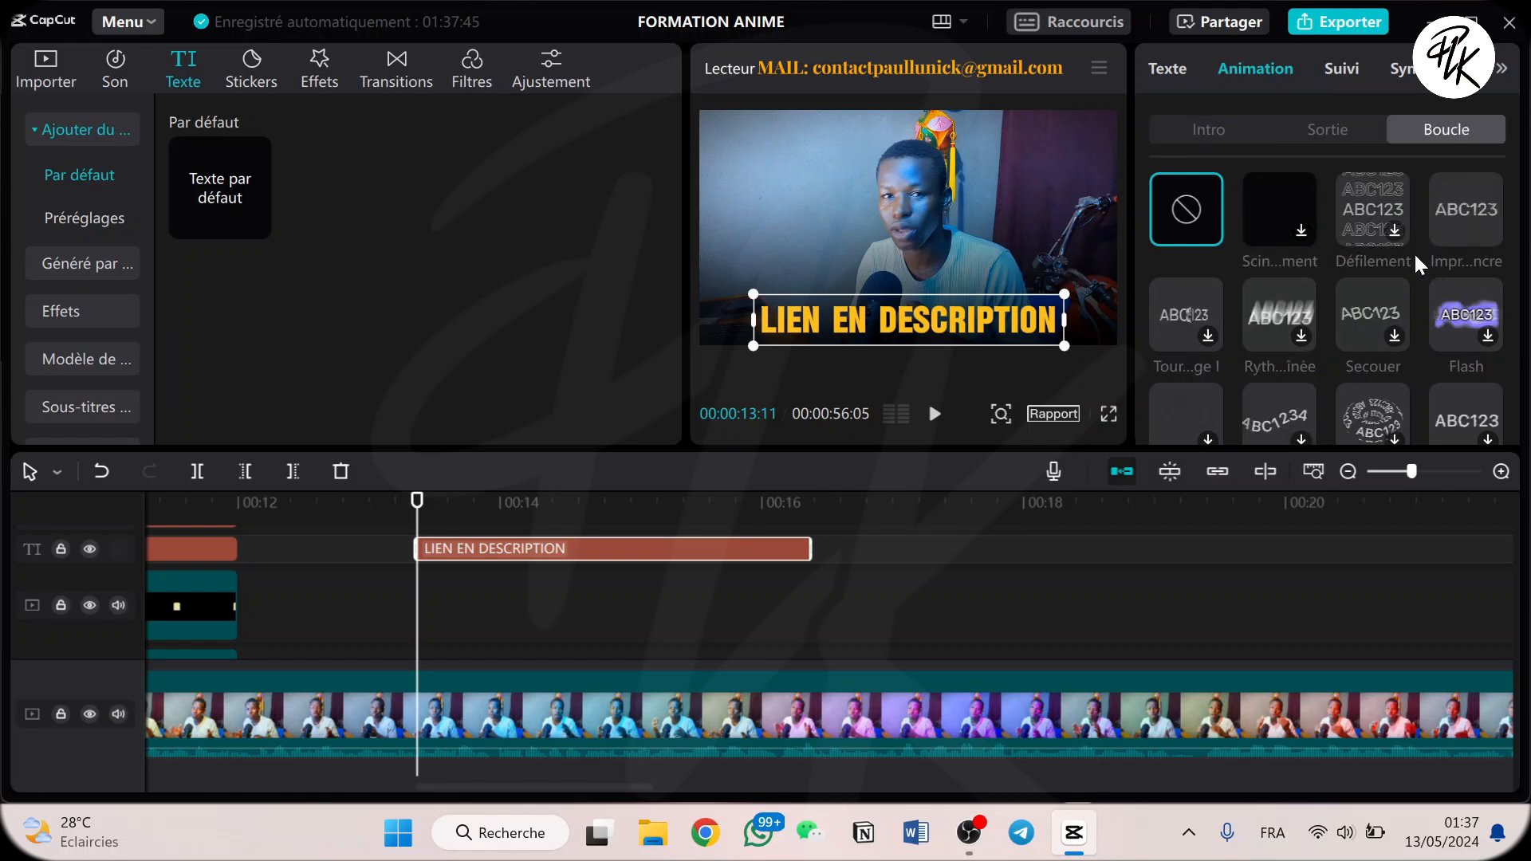
scroll(1465, 303, "down", 5)
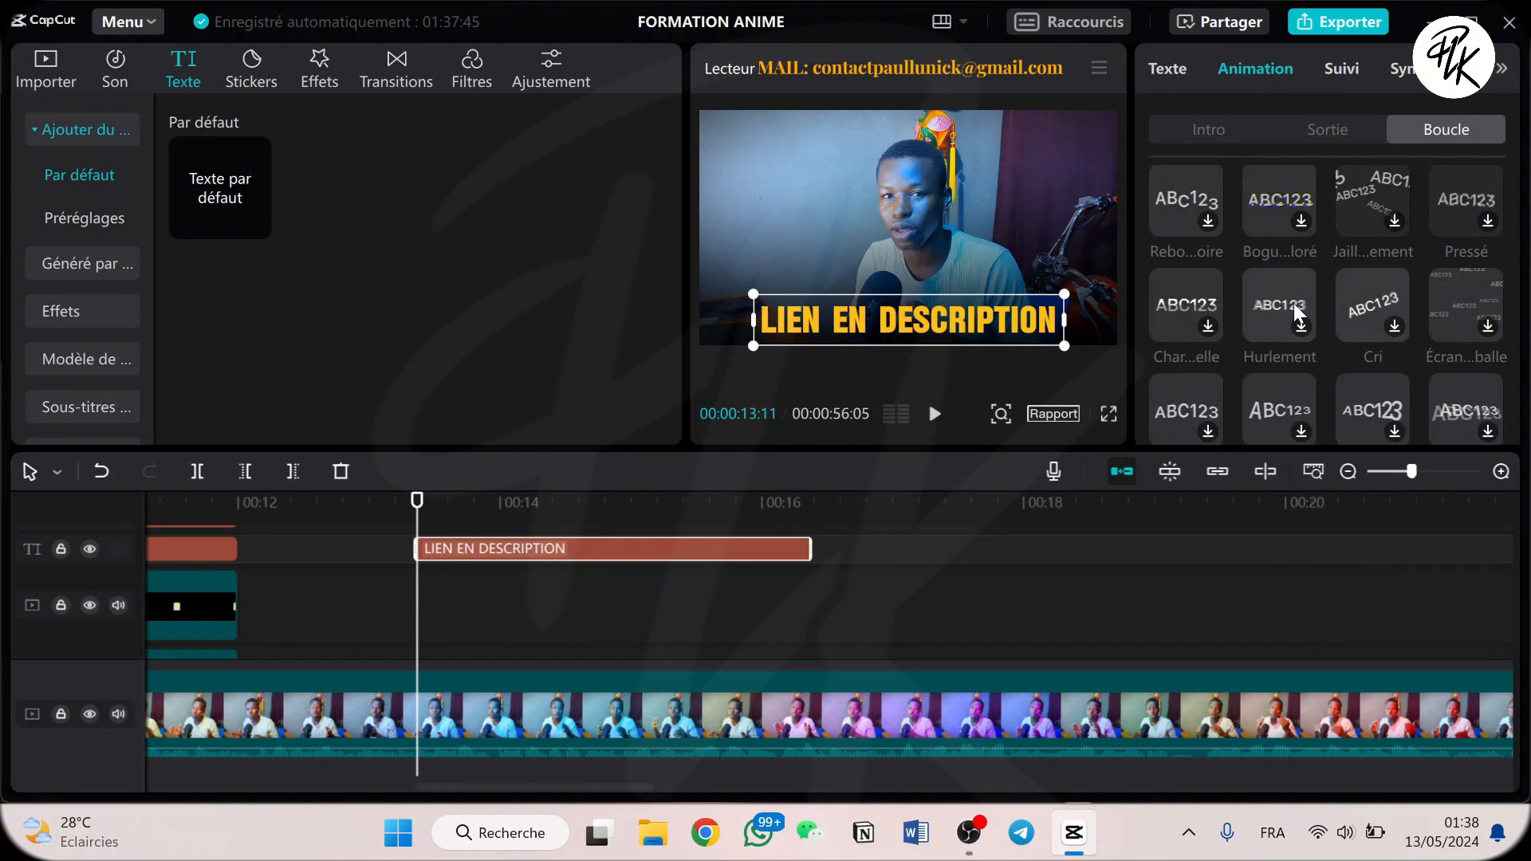
left_click(1193, 305)
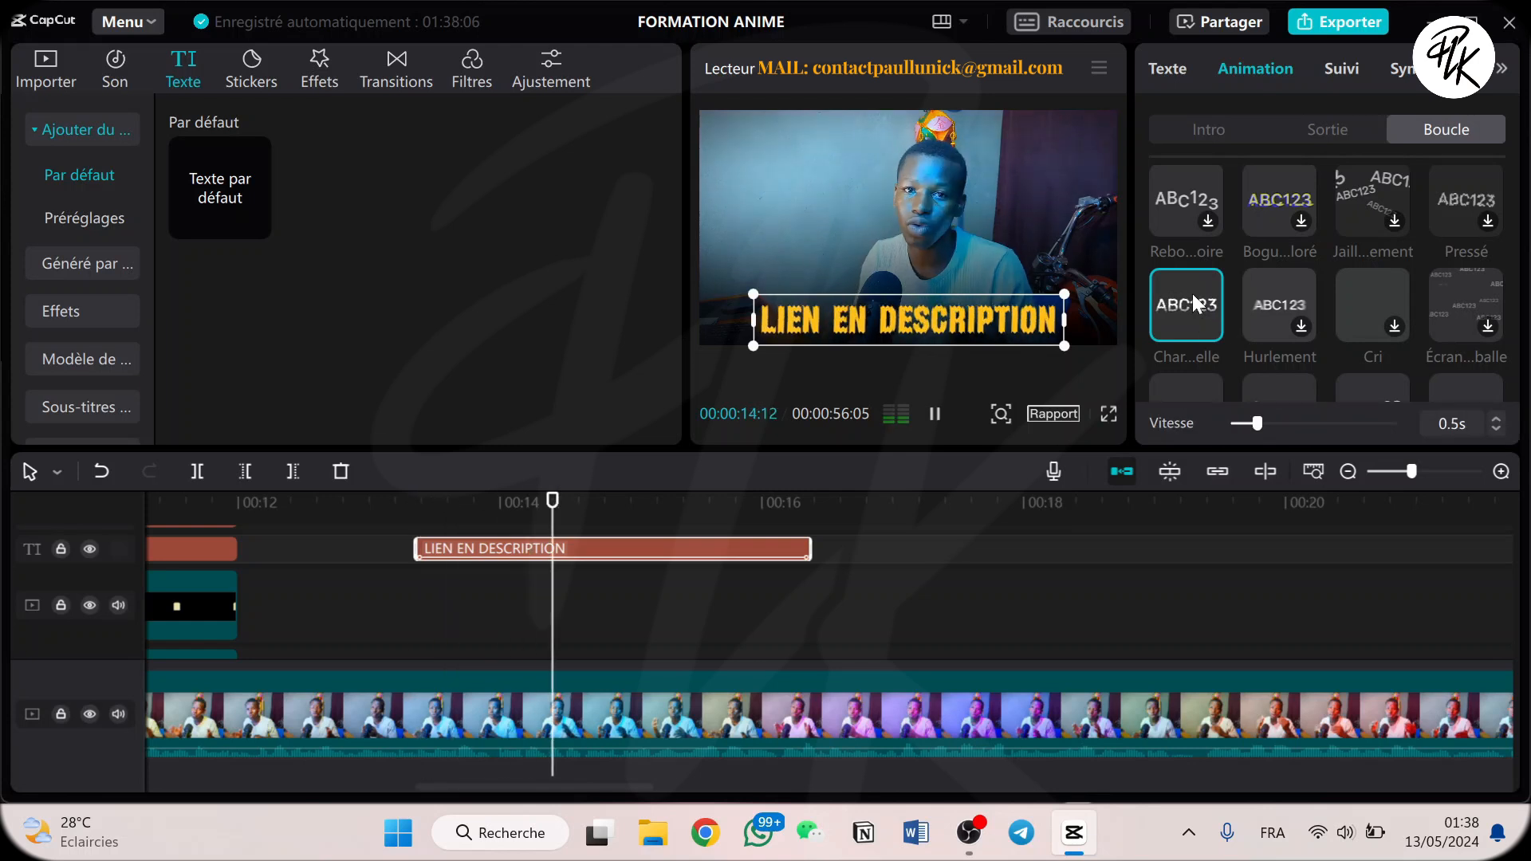
Apply the Pendule loop animation to the title and set the animation speed to 3.0s.
scroll(1248, 307, "down", 3)
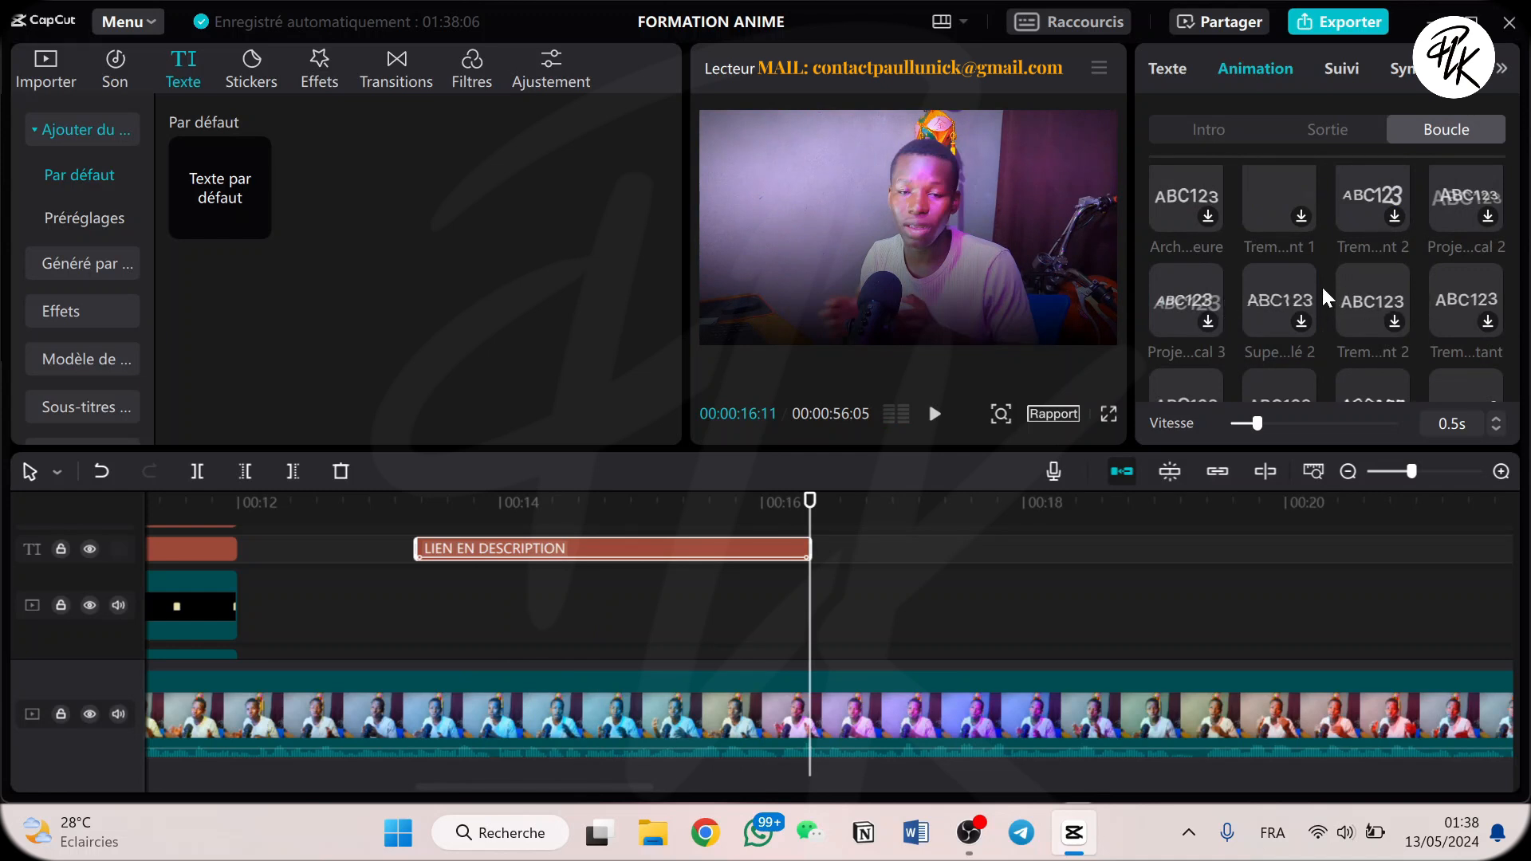
scroll(1396, 266, "down", 3)
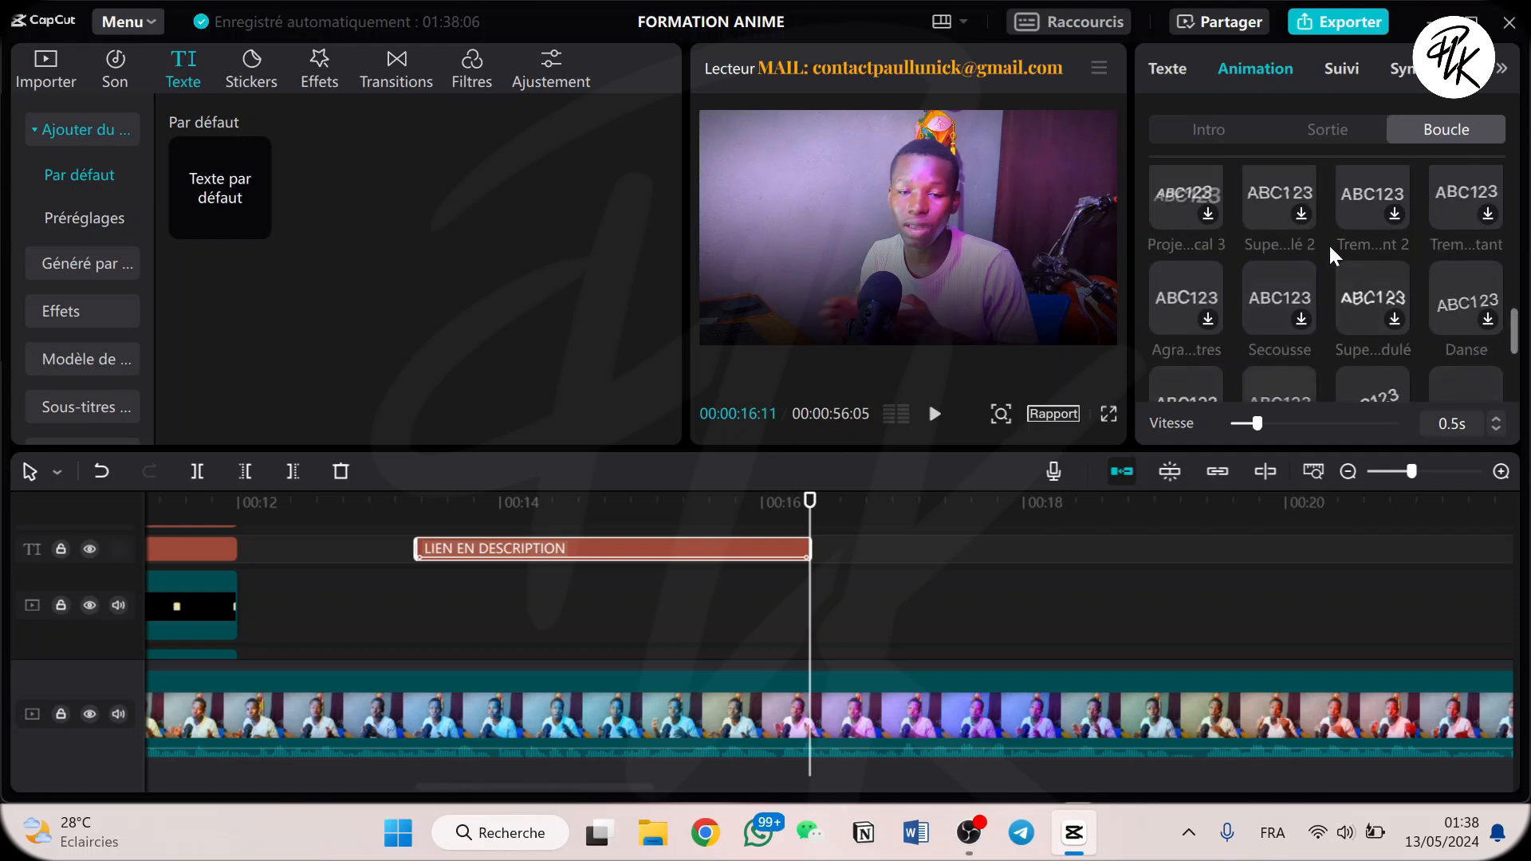
scroll(1384, 305, "down", 1)
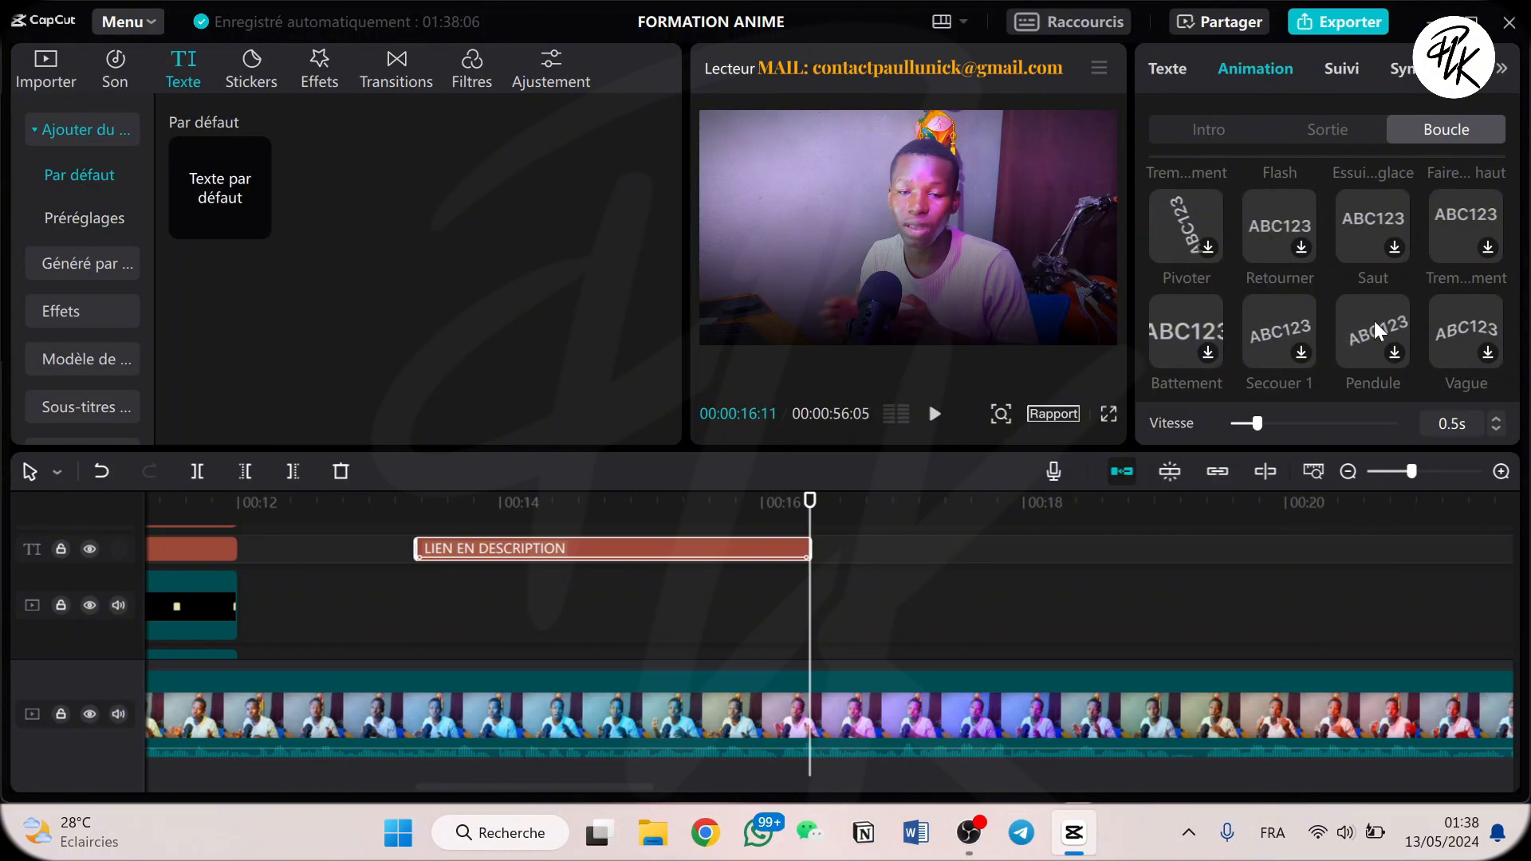
left_click(1375, 323)
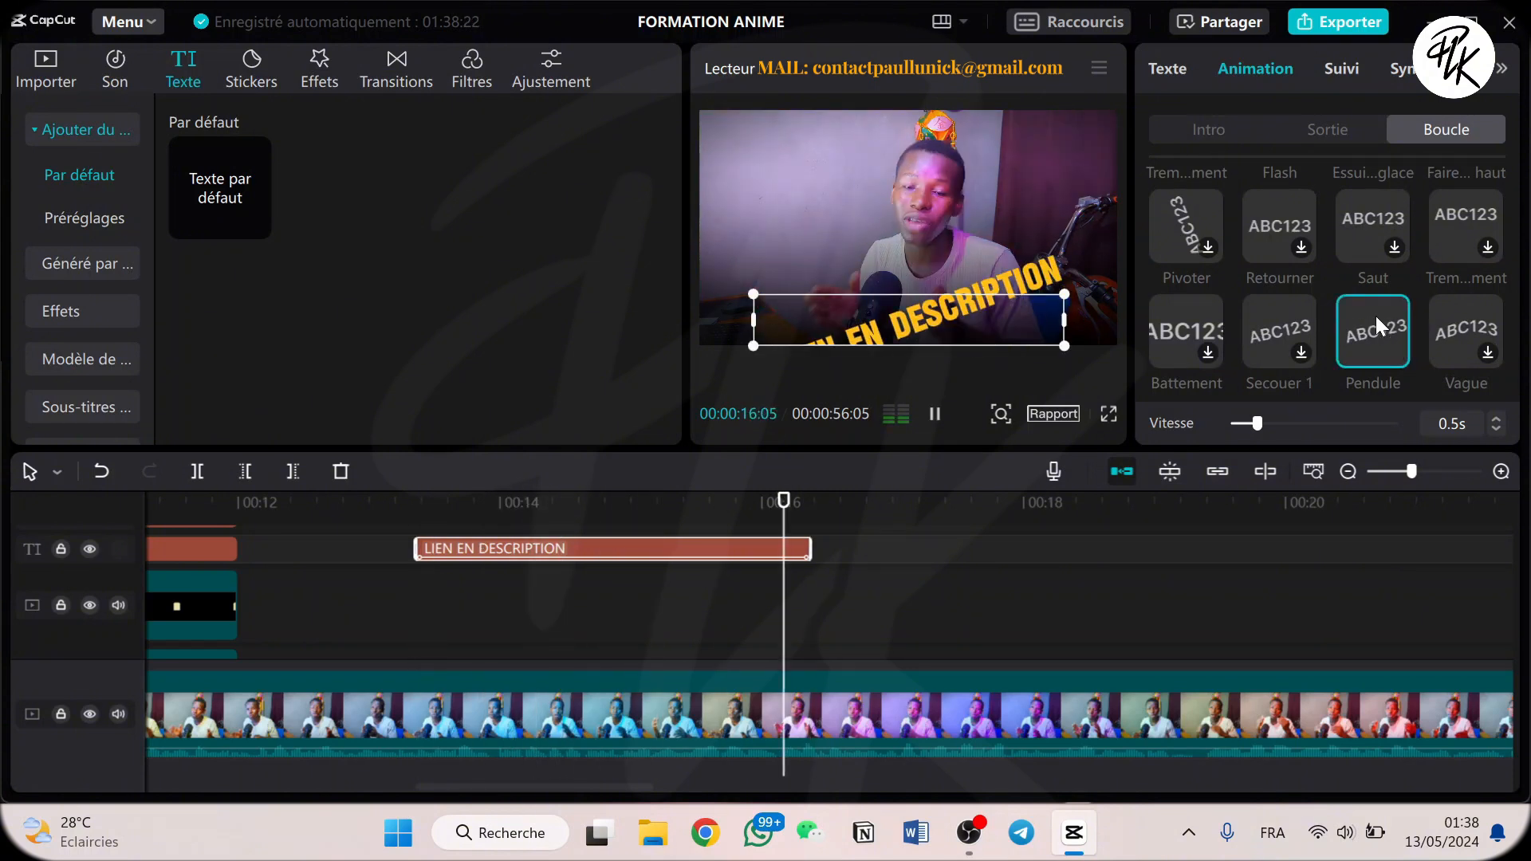
left_click(557, 503)
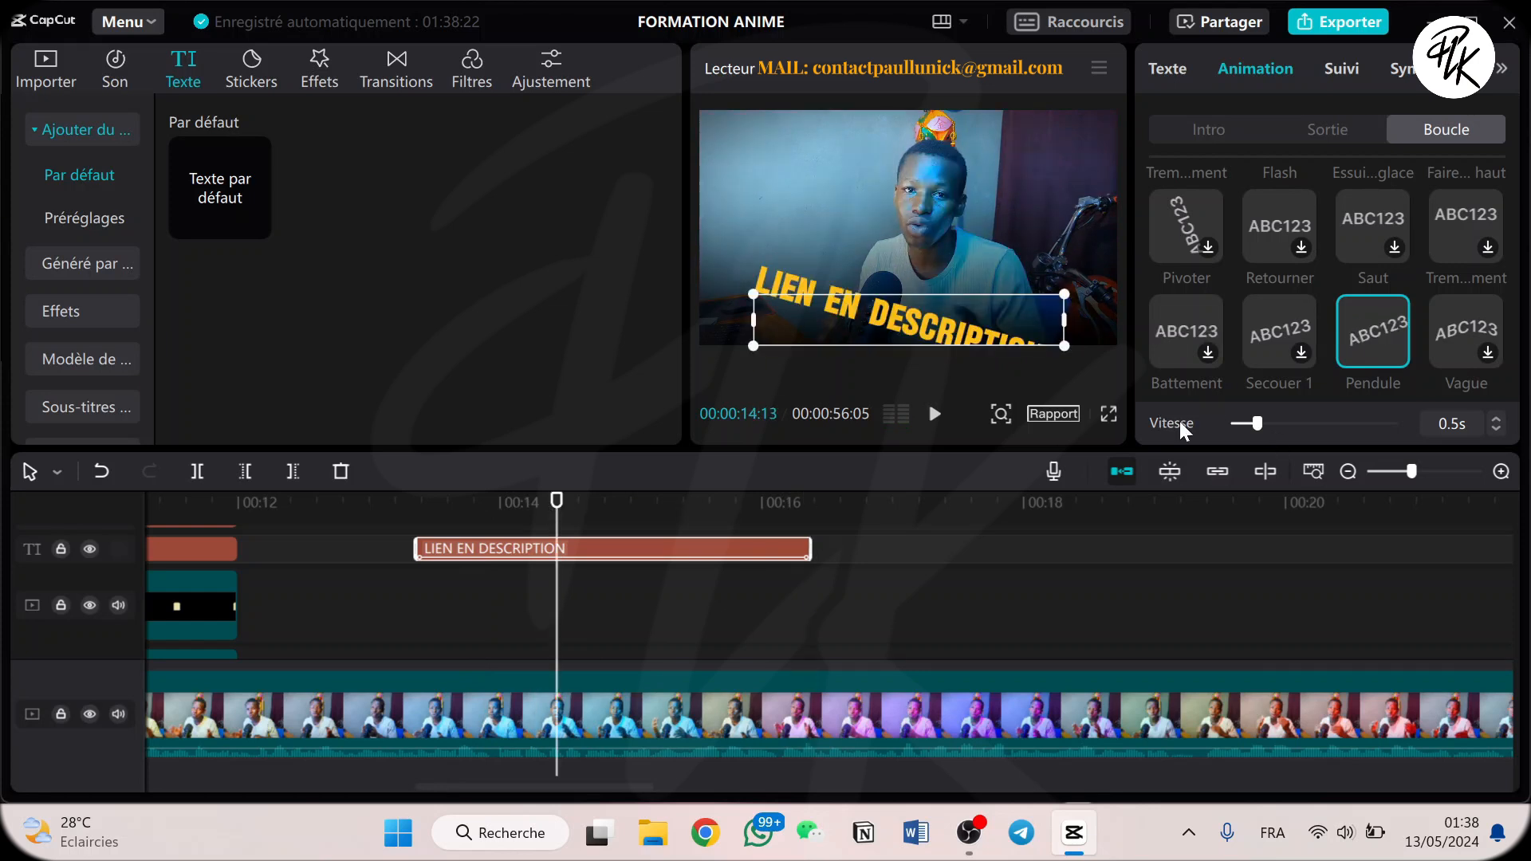
left_click_drag(1301, 420, 1394, 424)
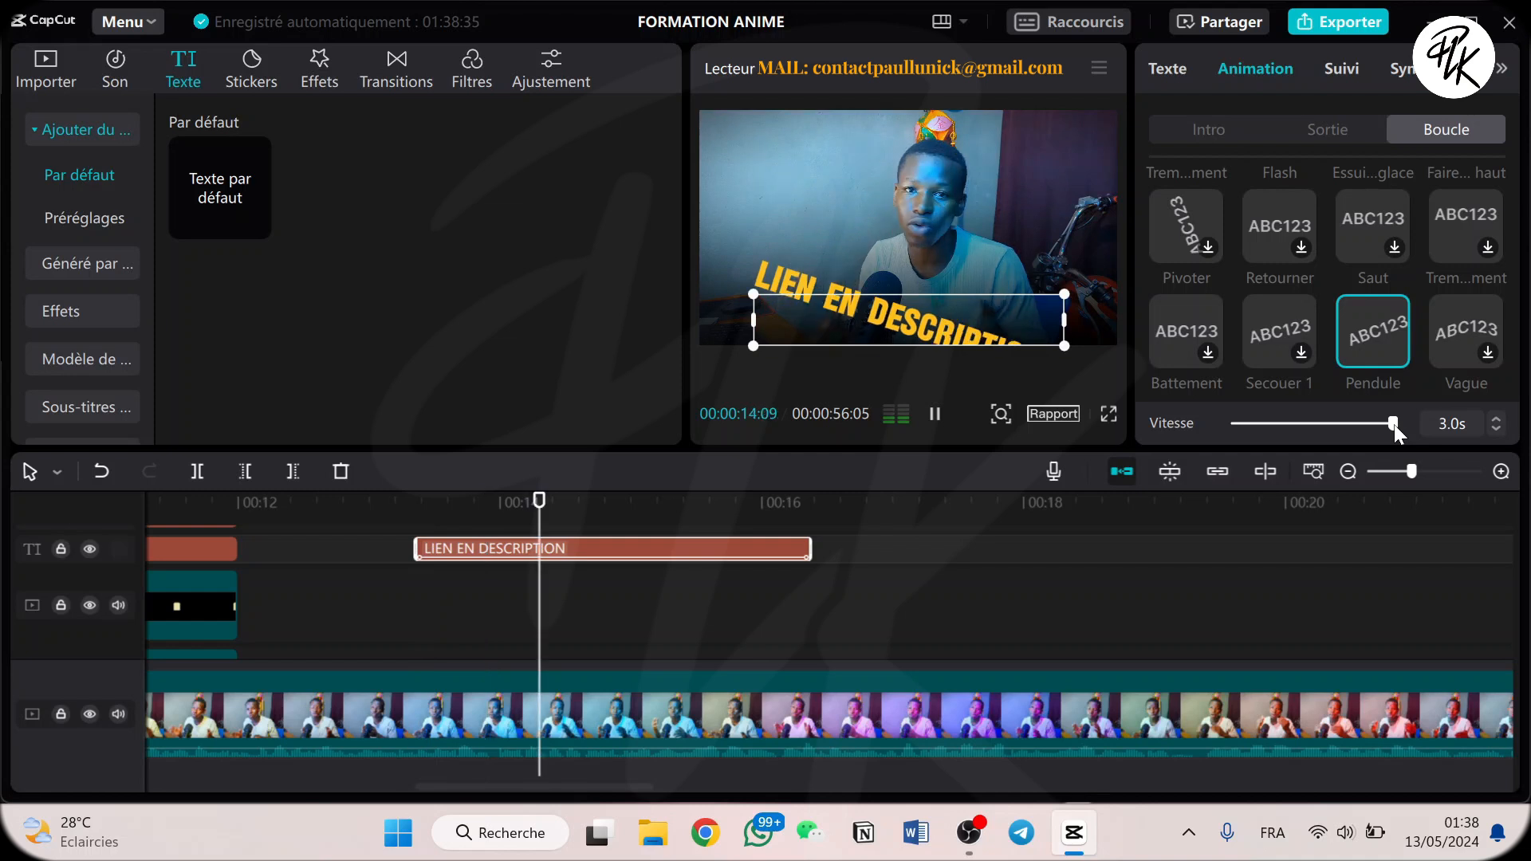
Replace the title's loop animation with Saut after trying Vague.
left_click(1453, 340)
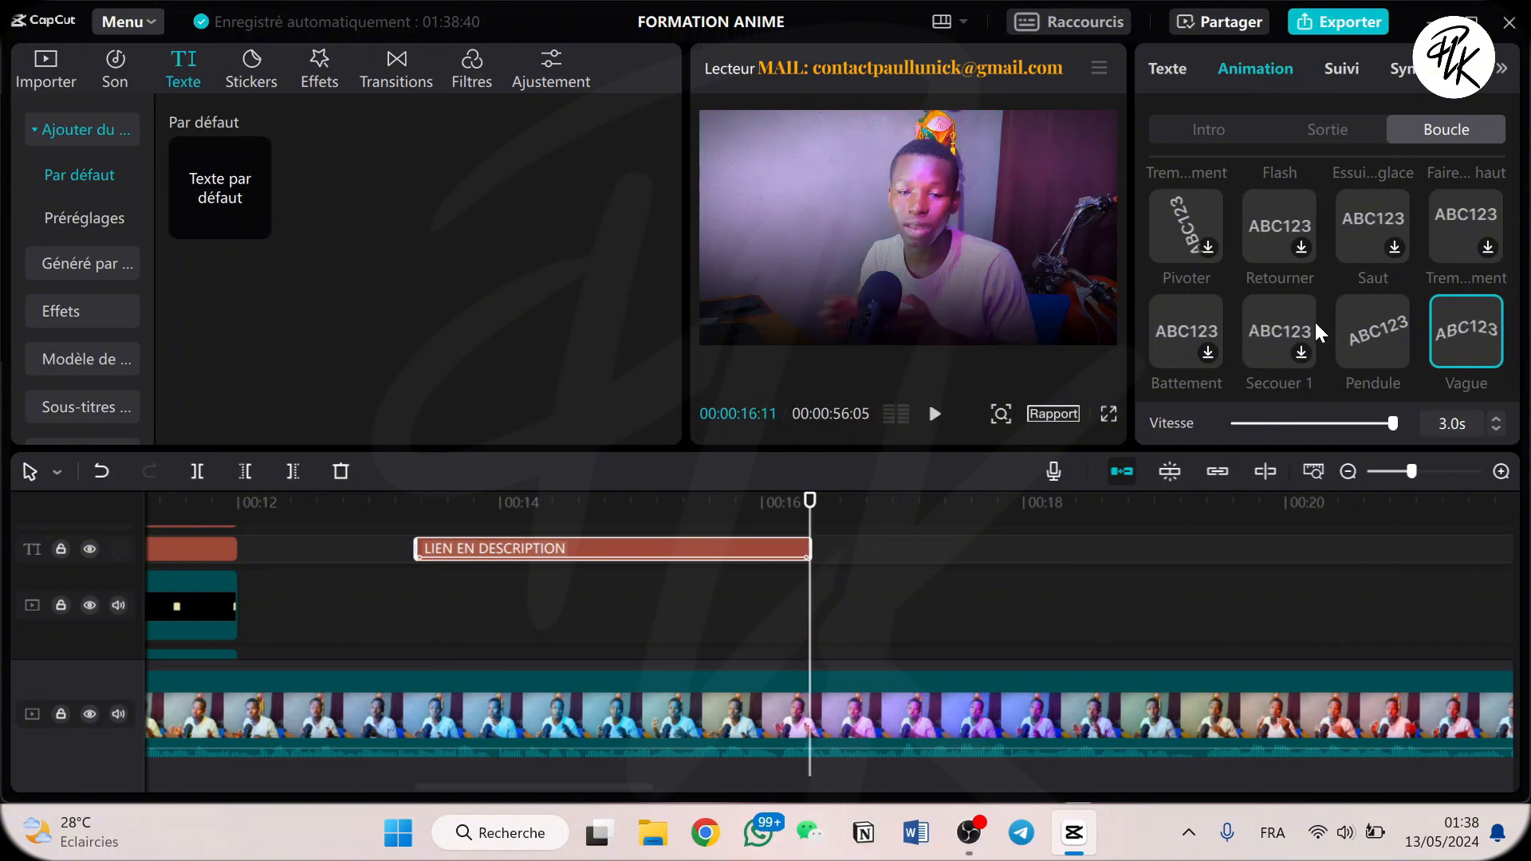
scroll(1280, 285, "up", 2)
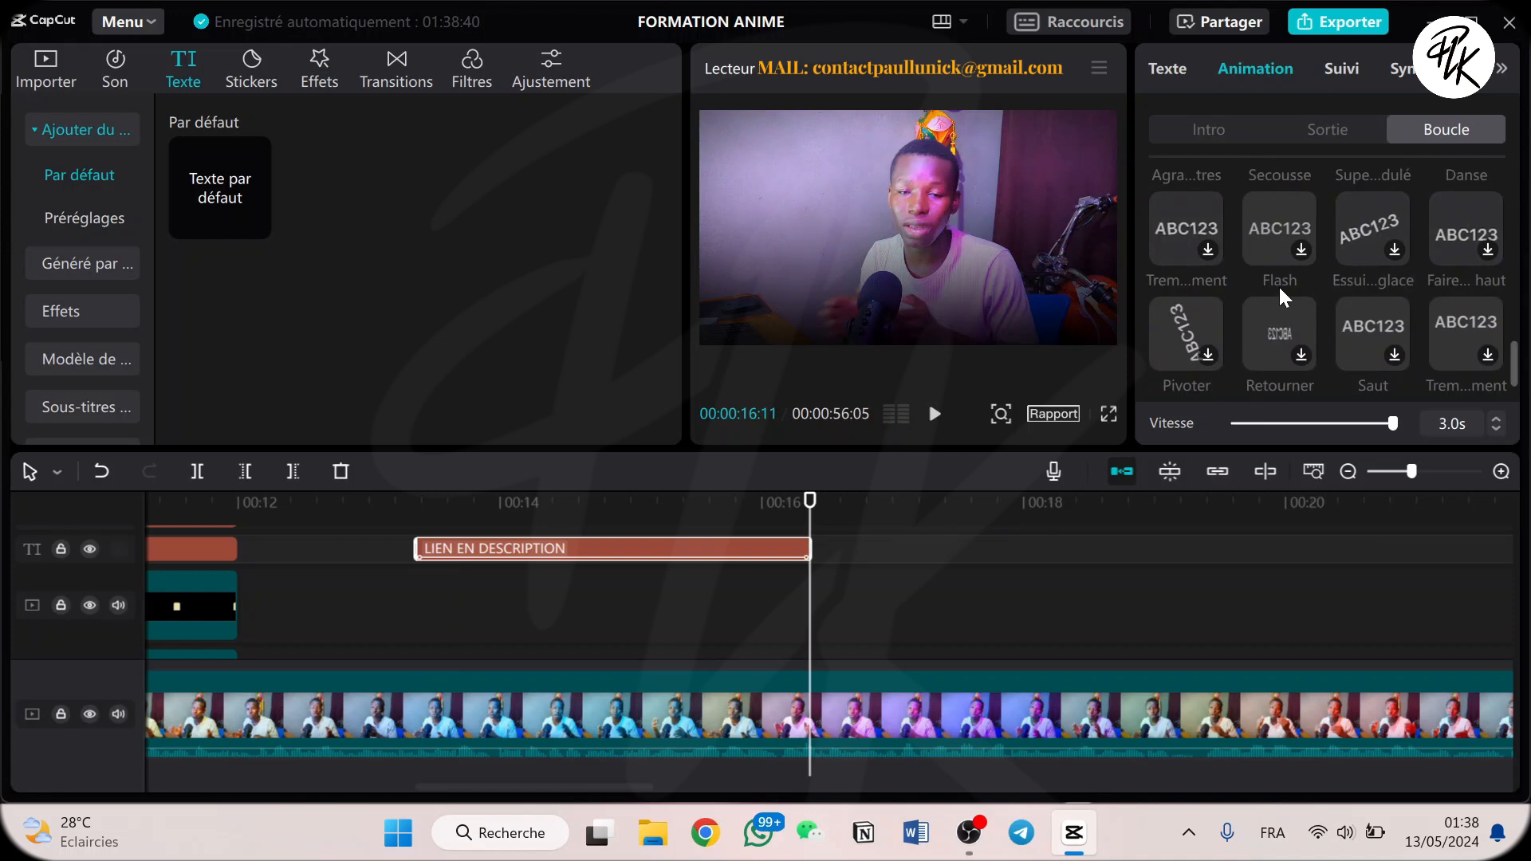
left_click(1352, 317)
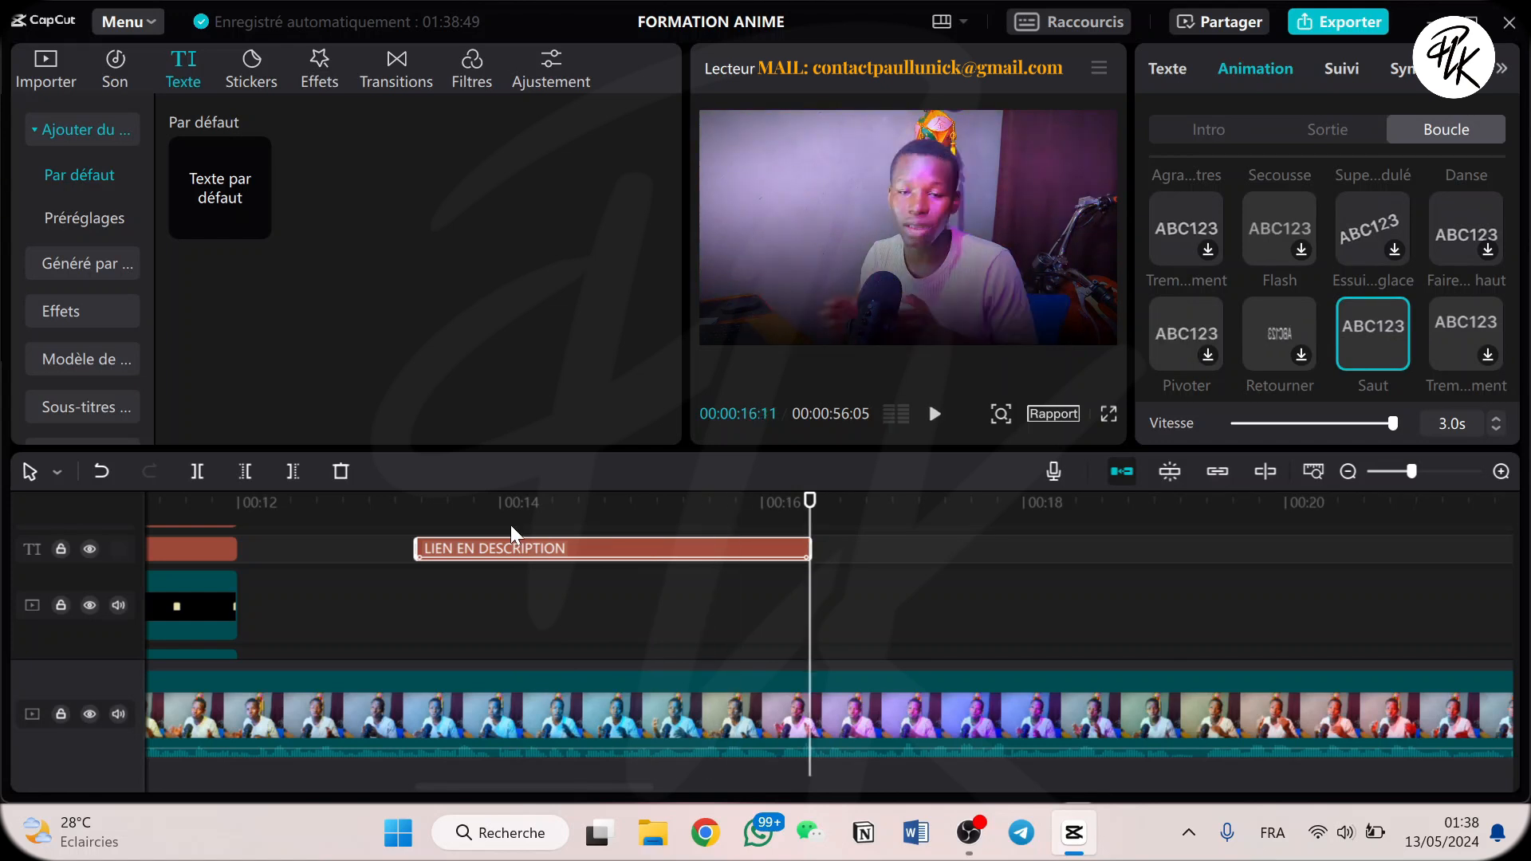
Look through the loop and exit animations and play back the animated title from about 00:00:13:05.
left_click(391, 503)
scroll(1298, 283, "down", 5)
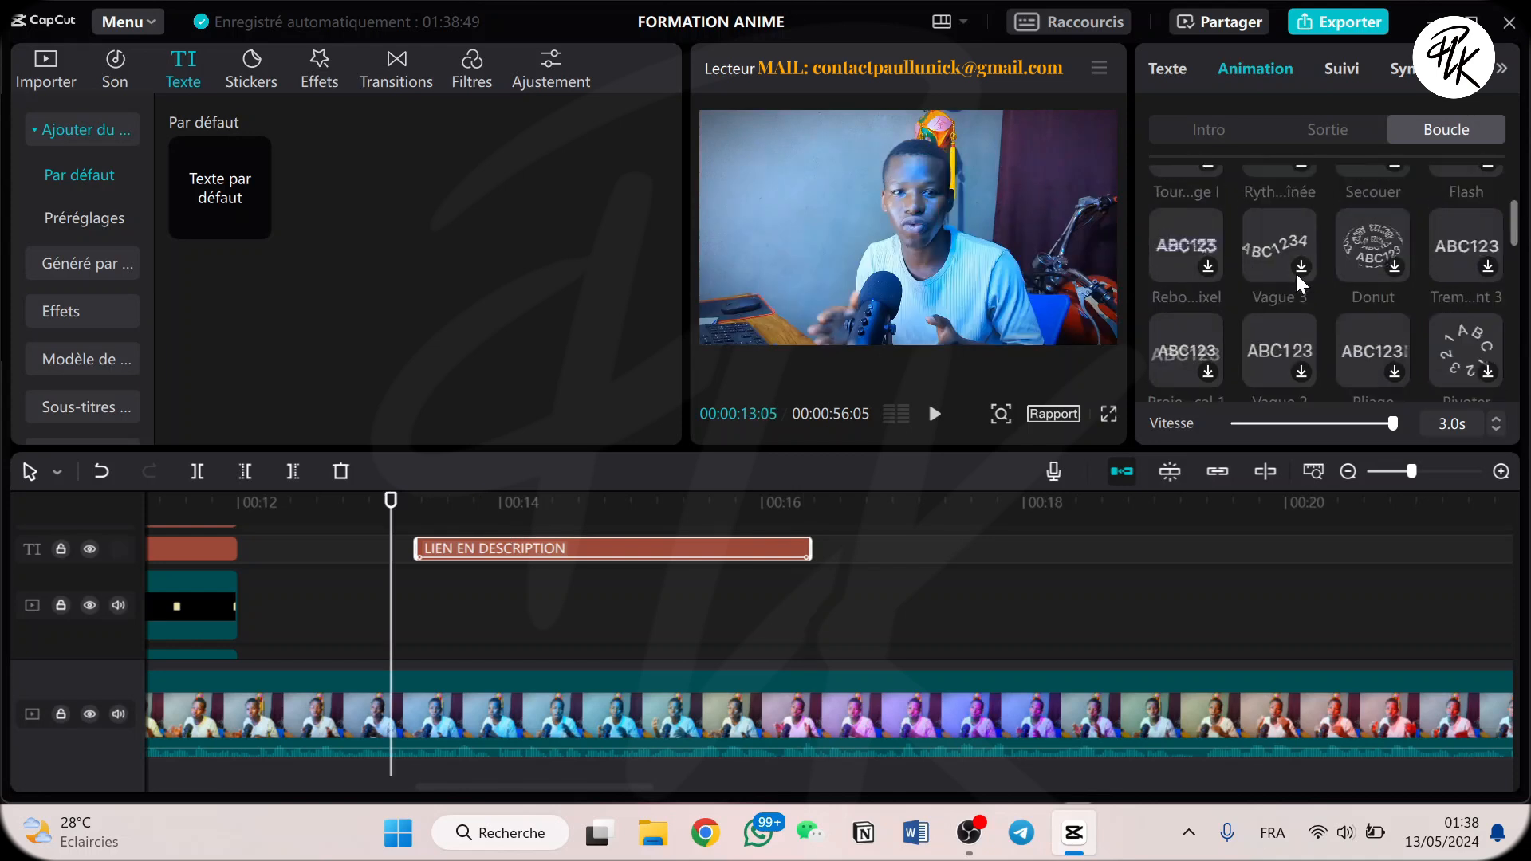
scroll(1333, 275, "up", 3)
scroll(1336, 276, "down", 3)
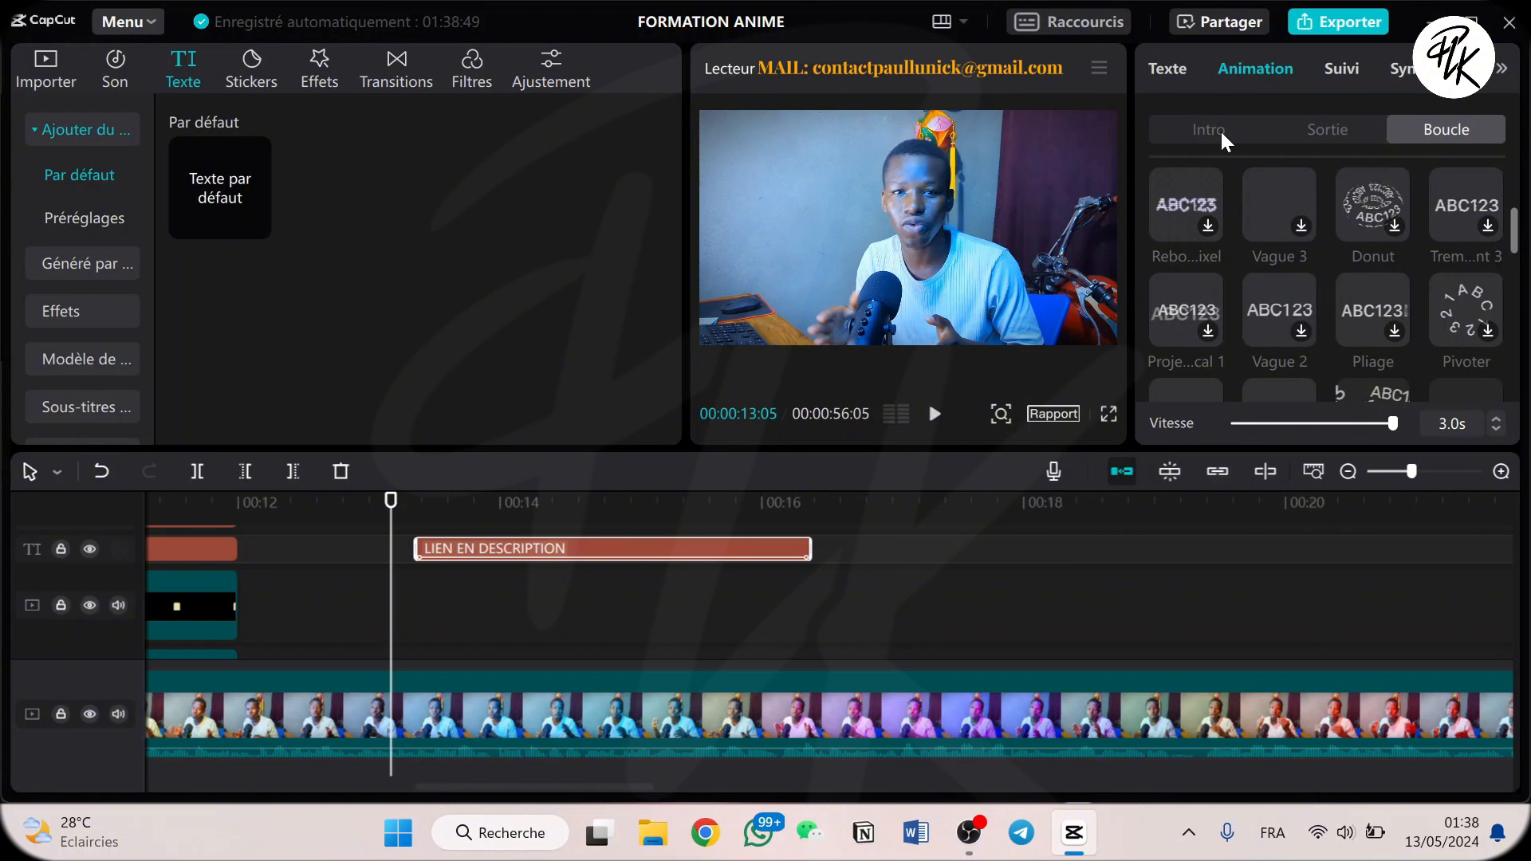
left_click(1373, 130)
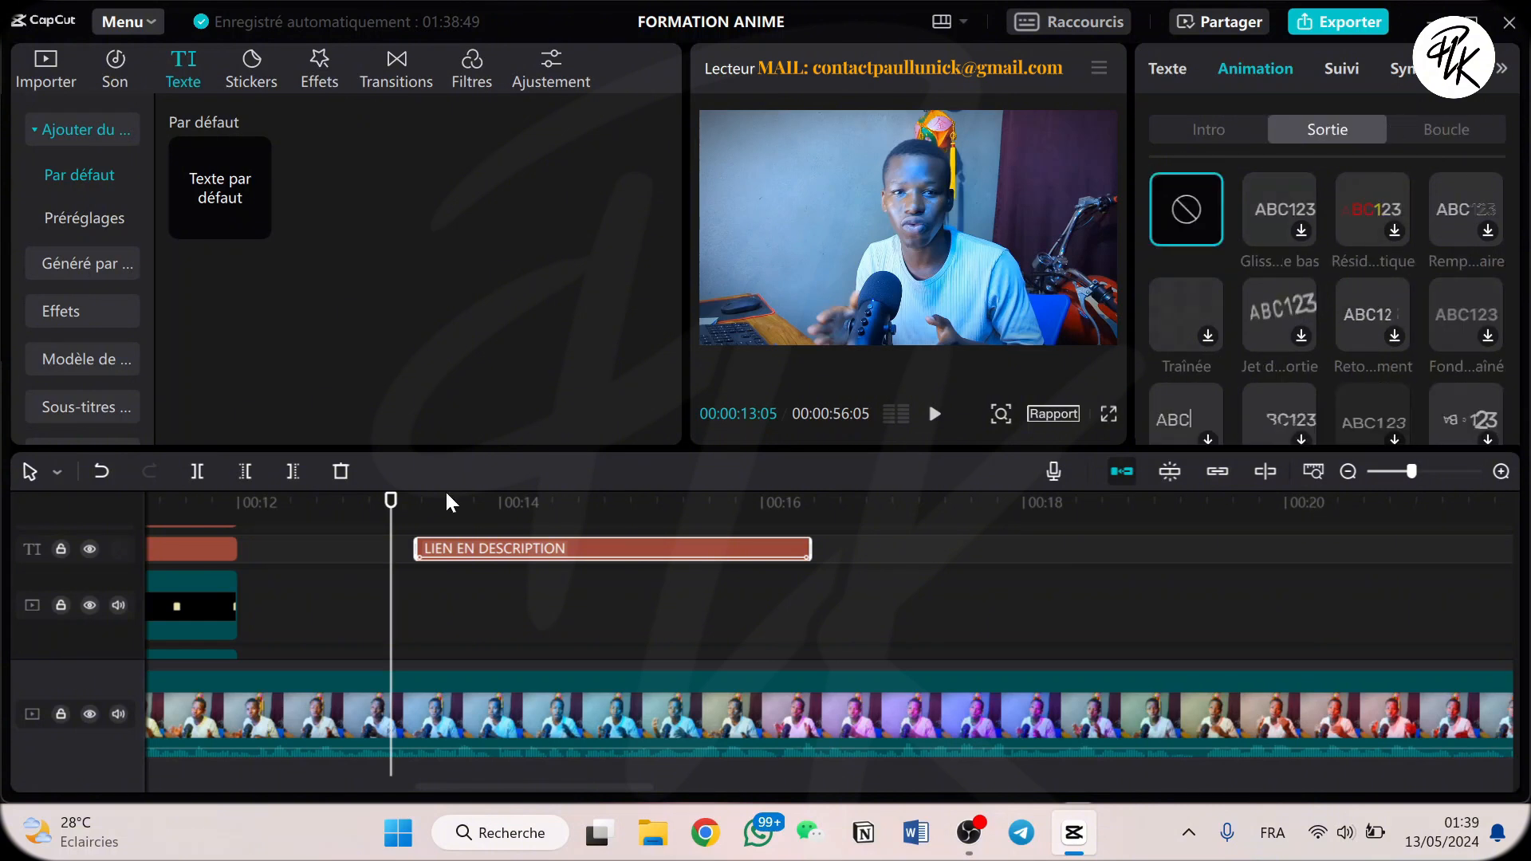
key("space")
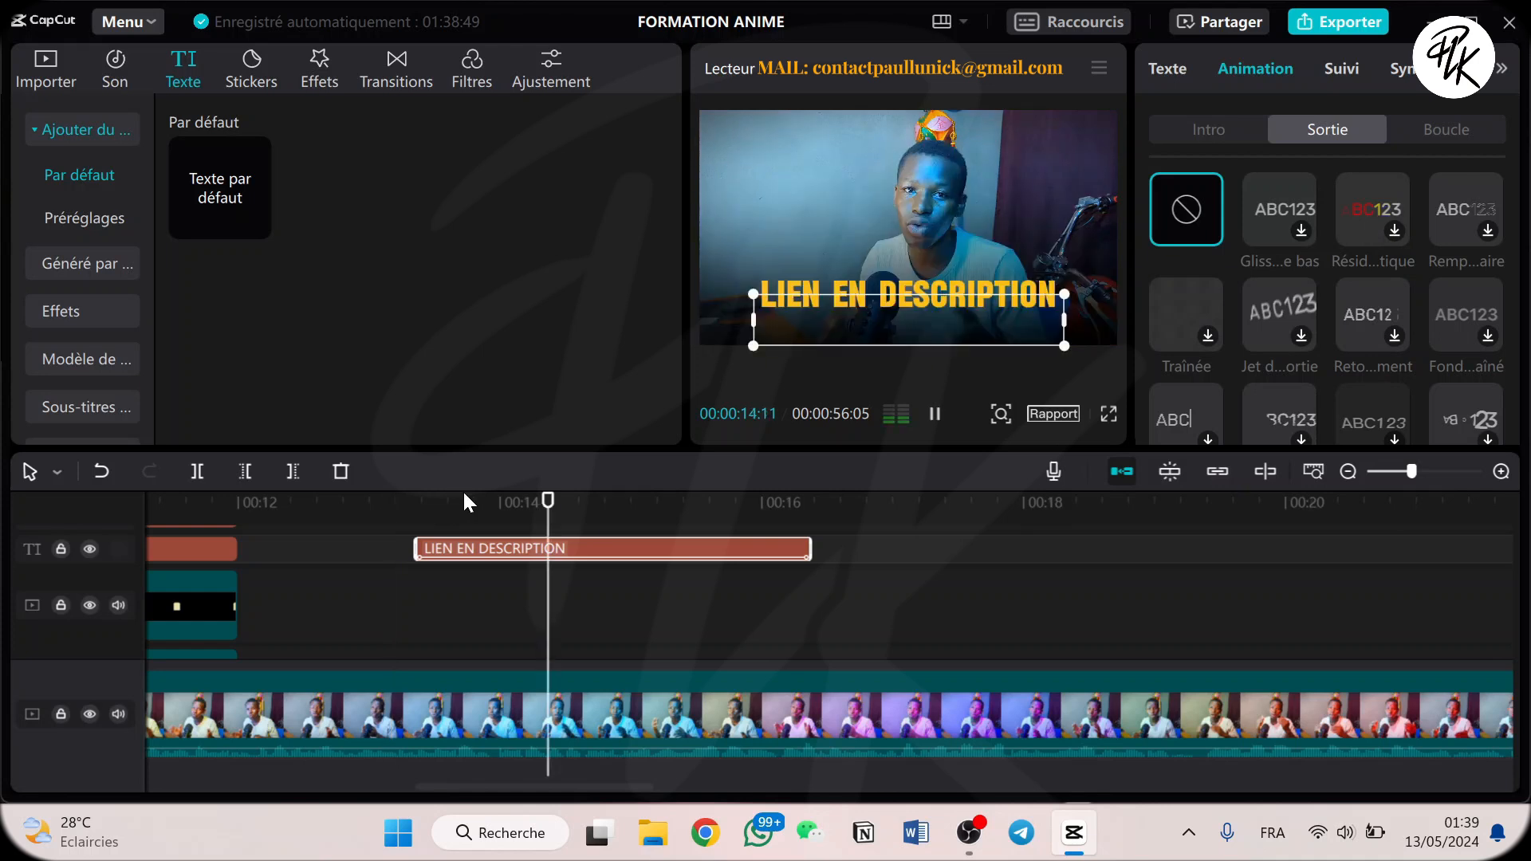
key("space")
Review the edit from the start of the timeline past the title clip to about 00:00:20:08.
scroll(697, 583, "down", 5)
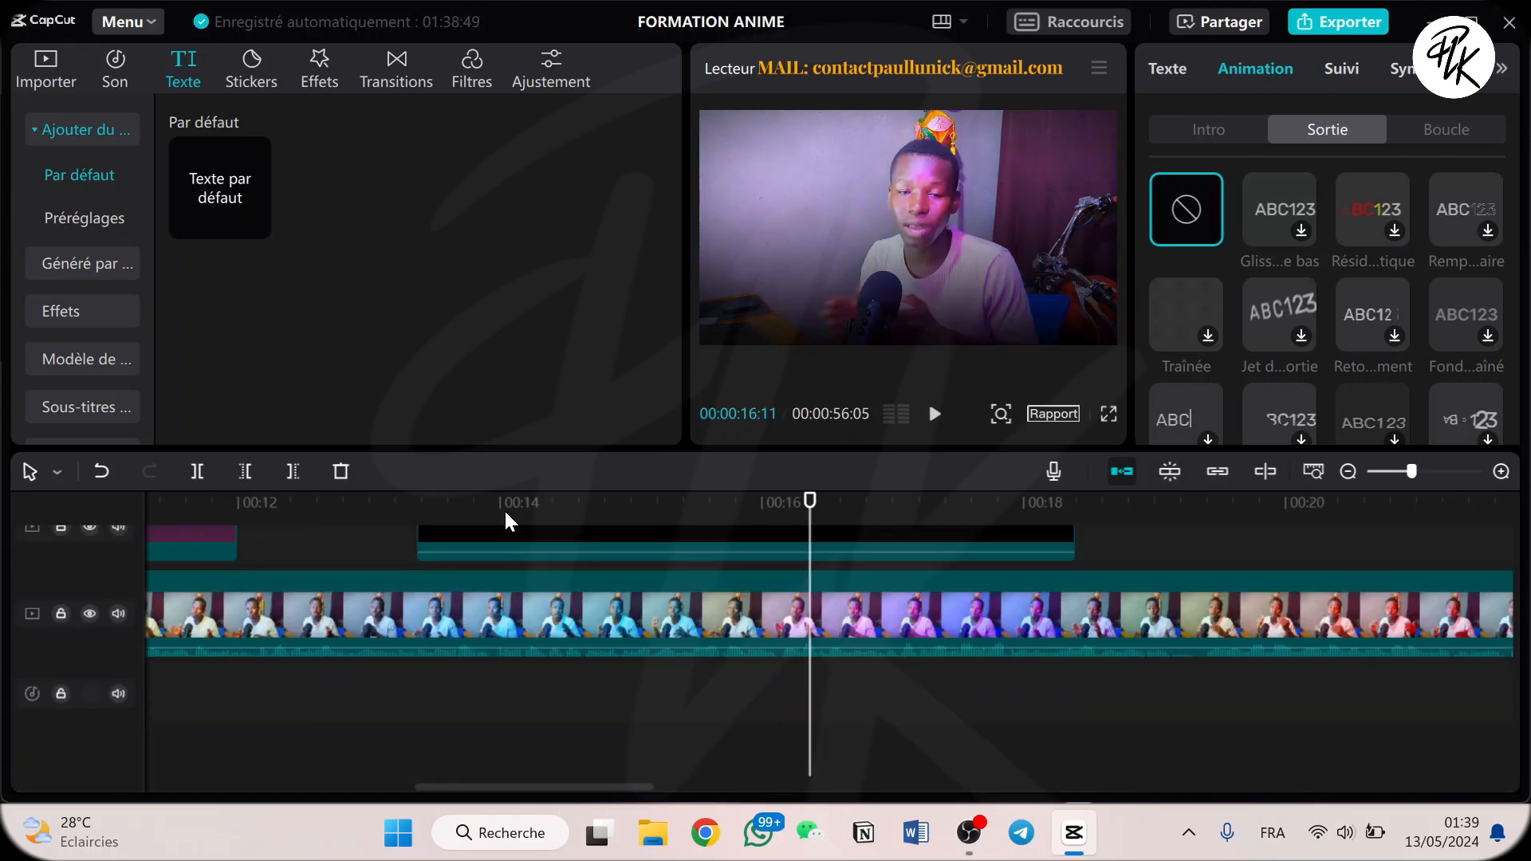
key("Home")
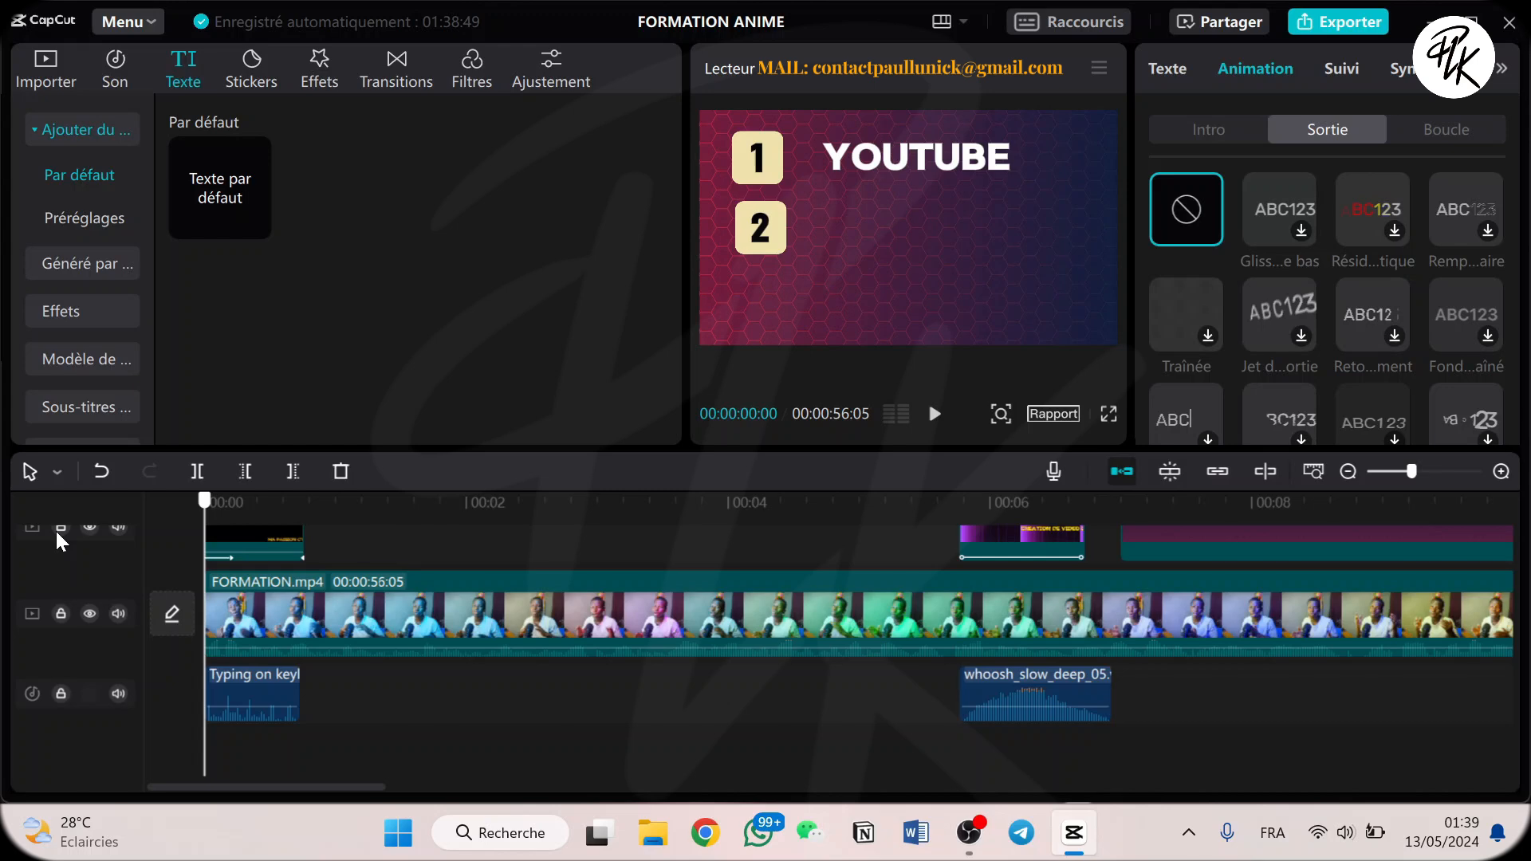
scroll(893, 587, "up", 2)
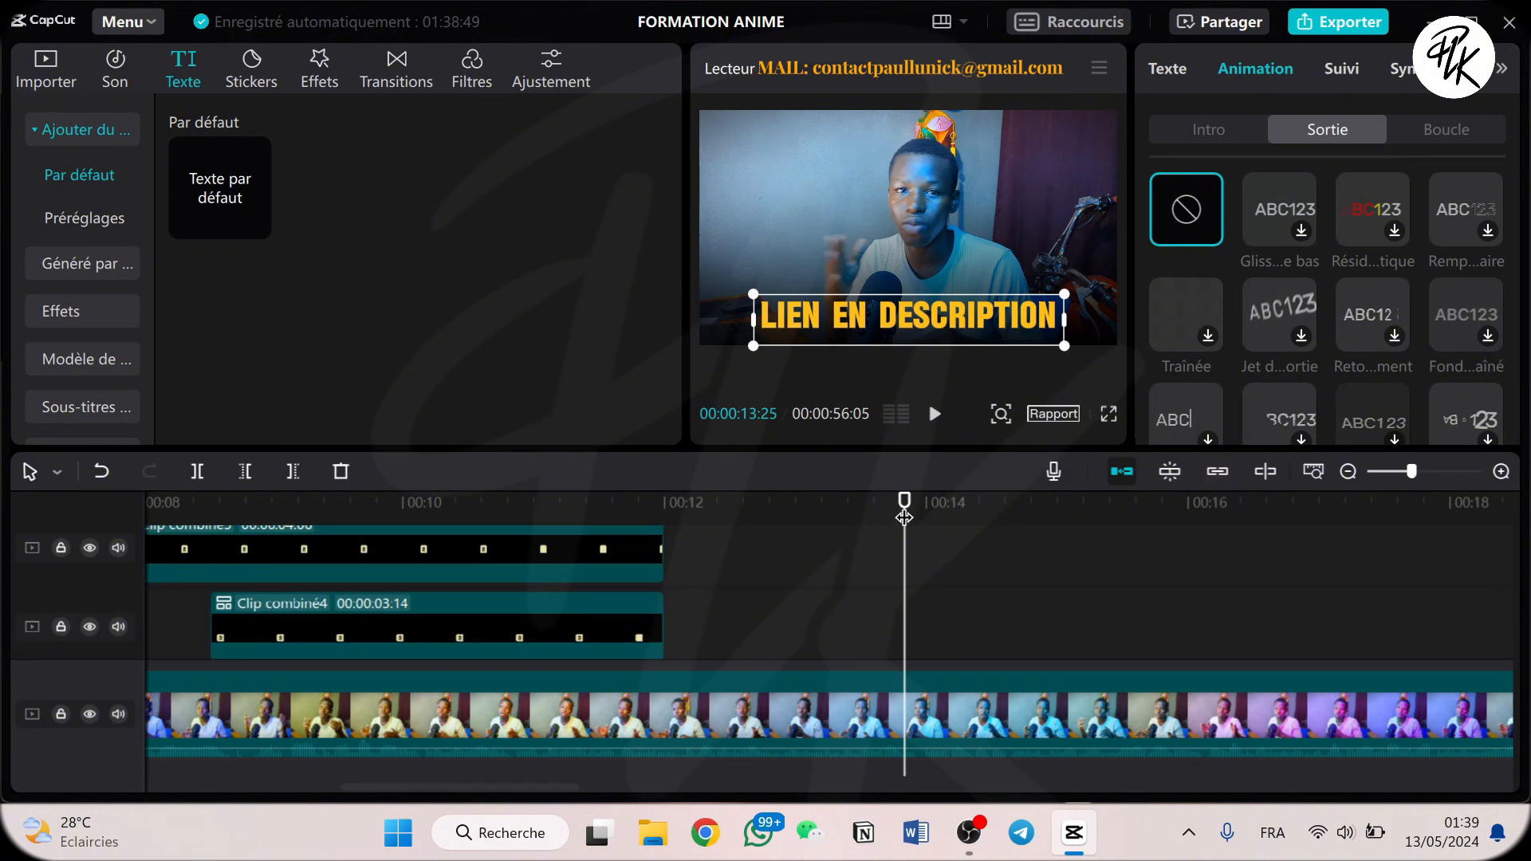
left_click_drag(904, 518, 1237, 504)
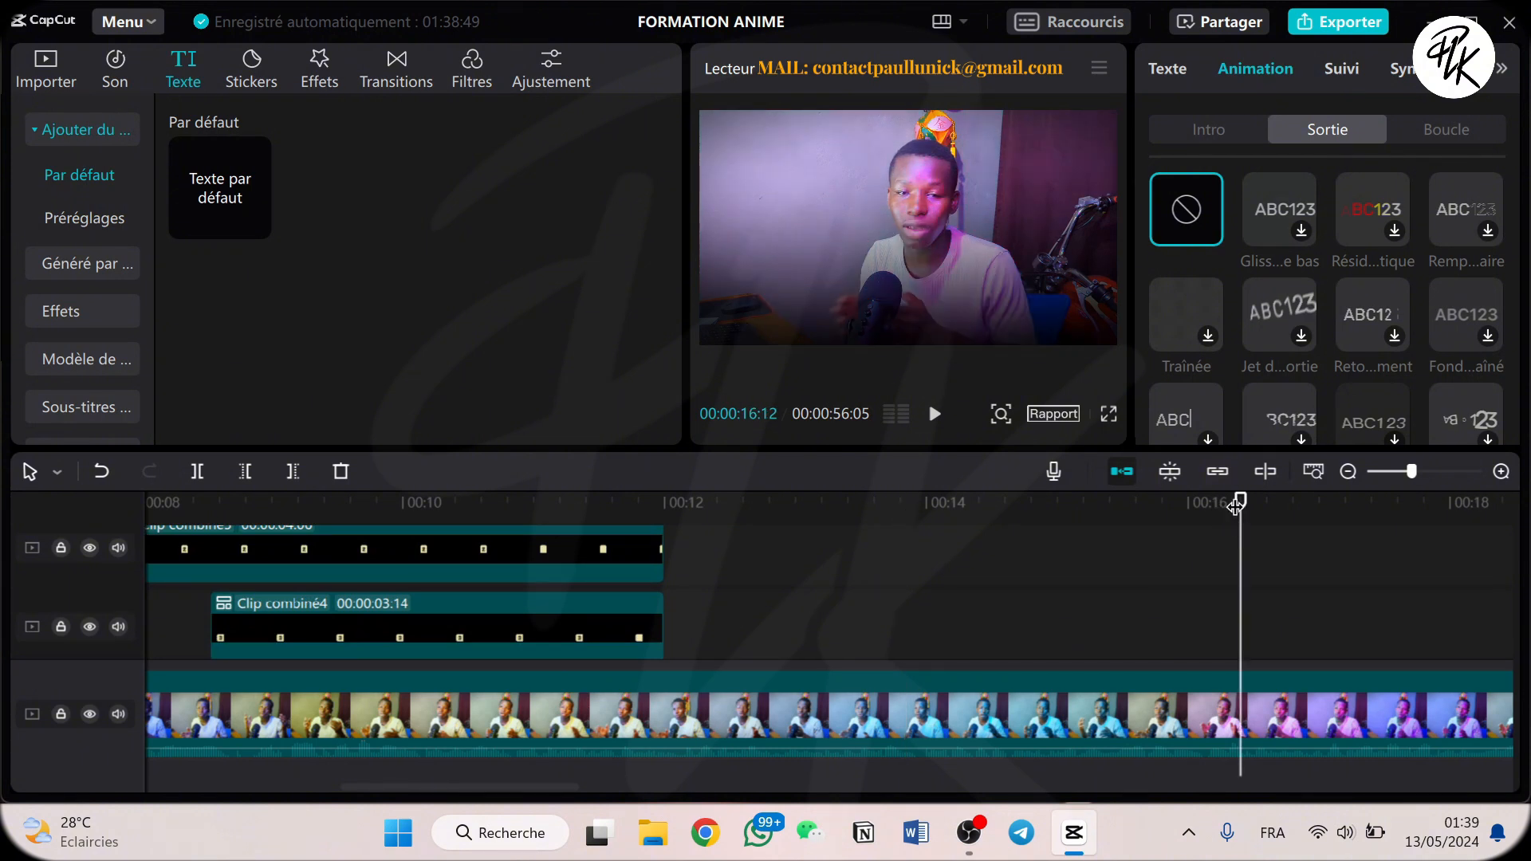
left_click(367, 502)
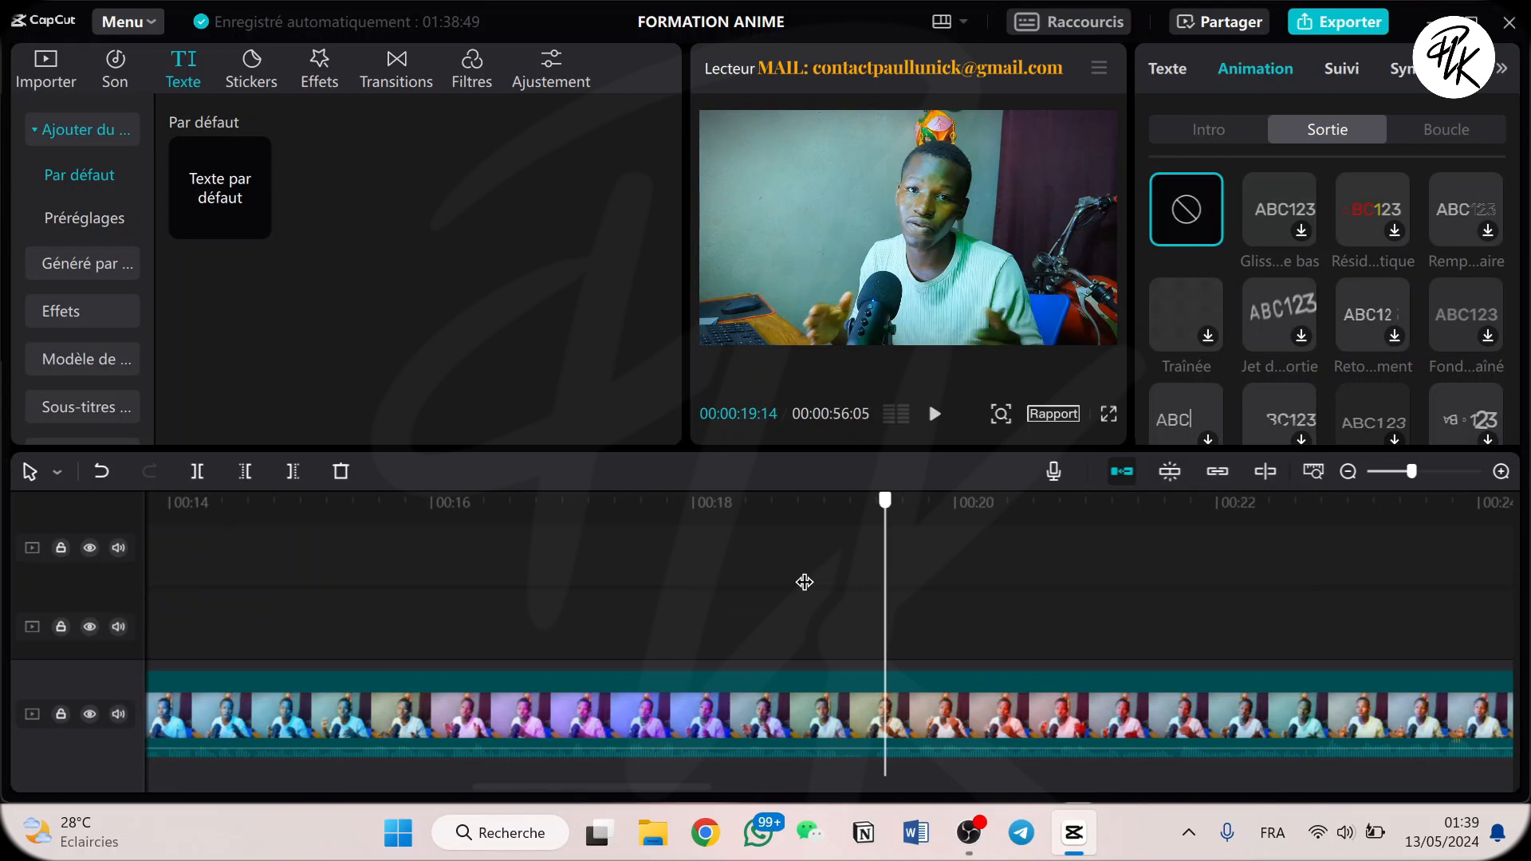
left_click(804, 582)
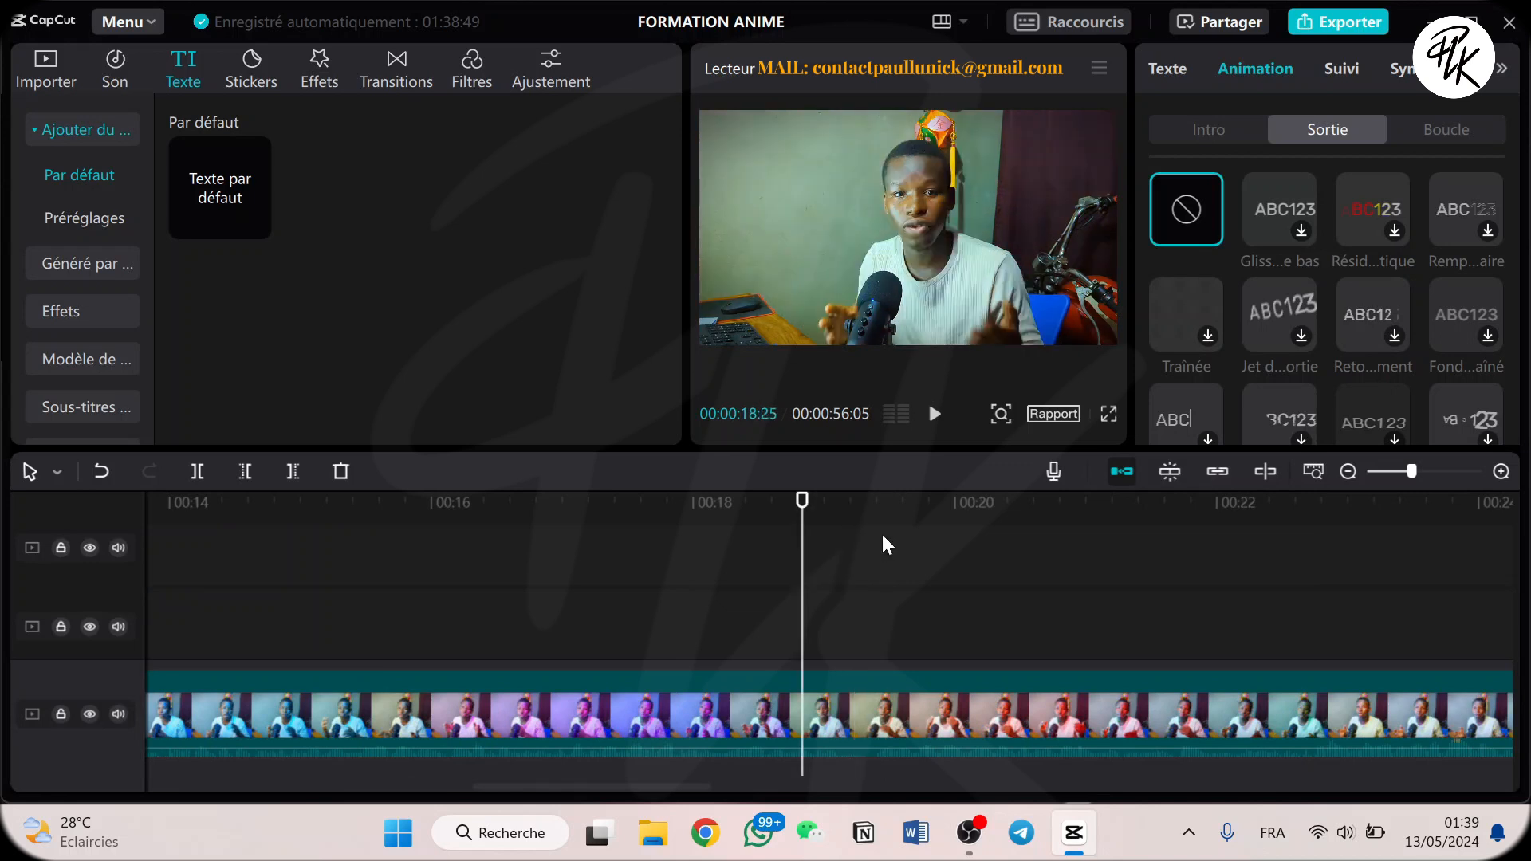
scroll(883, 536, "up", 1)
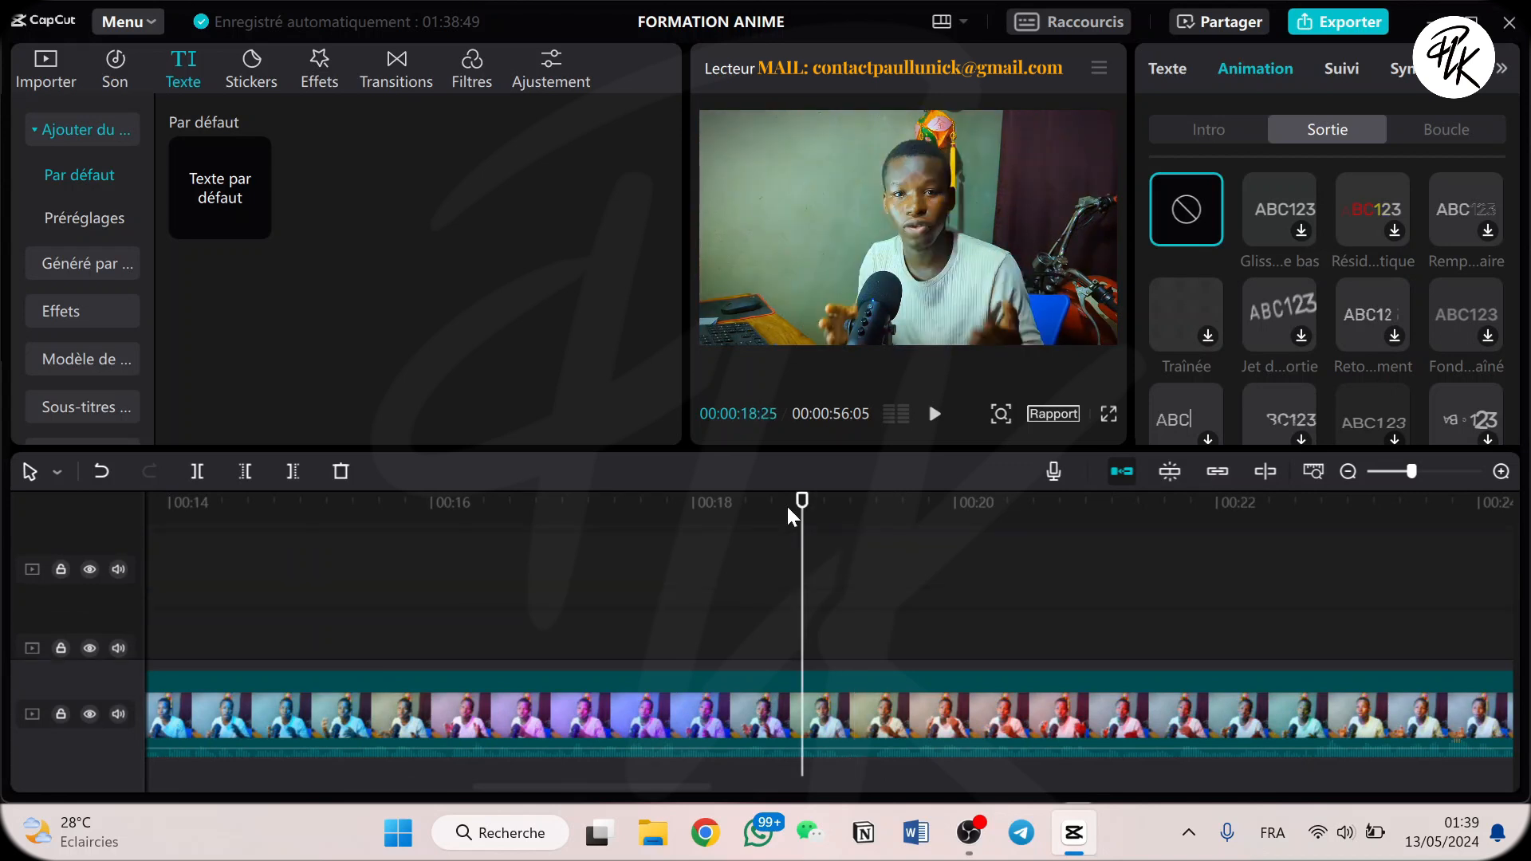
left_click(990, 525)
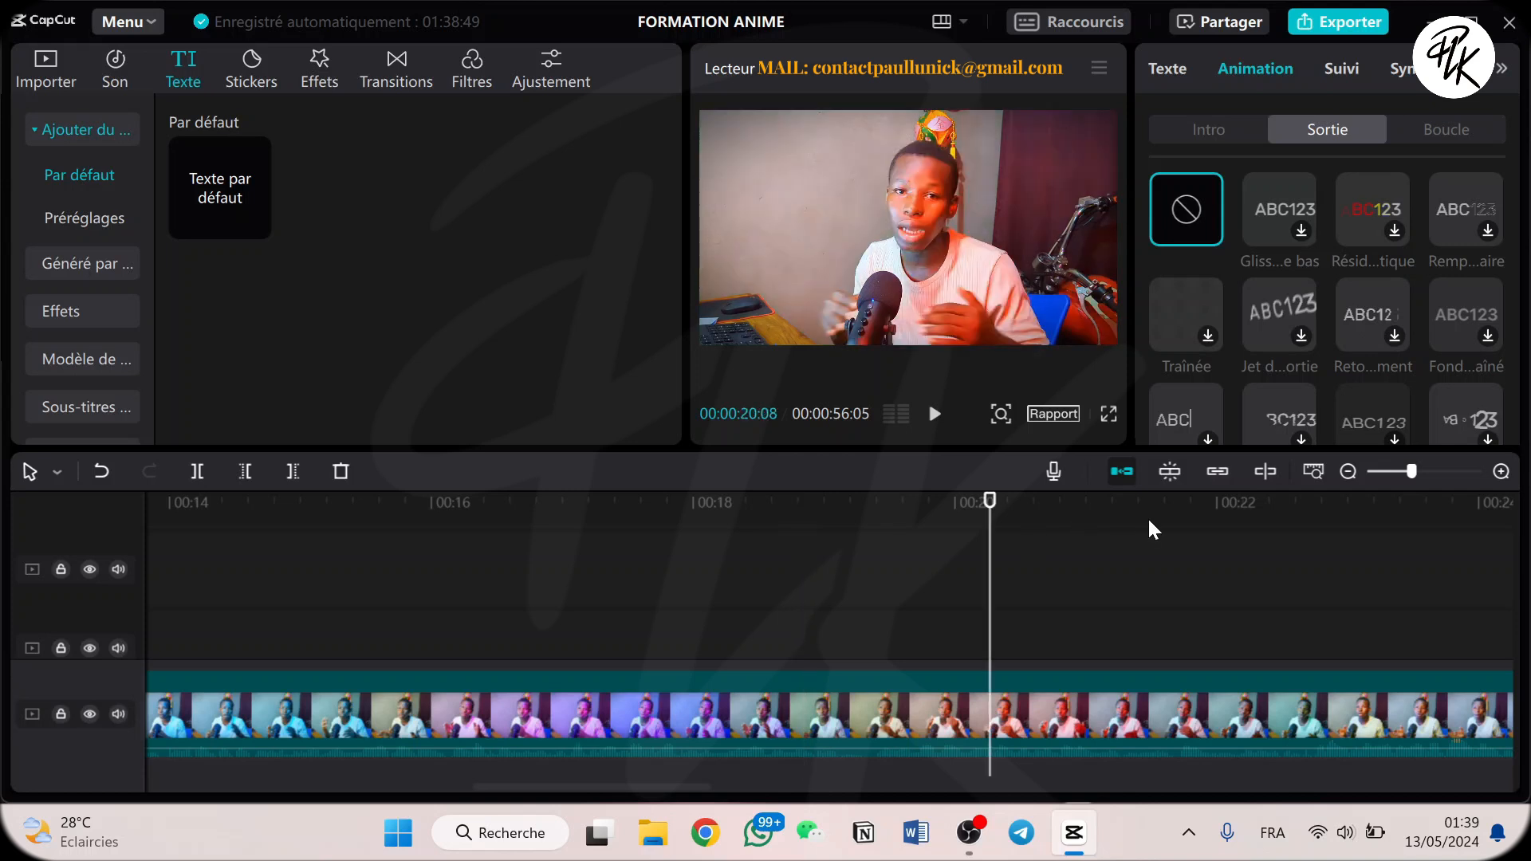